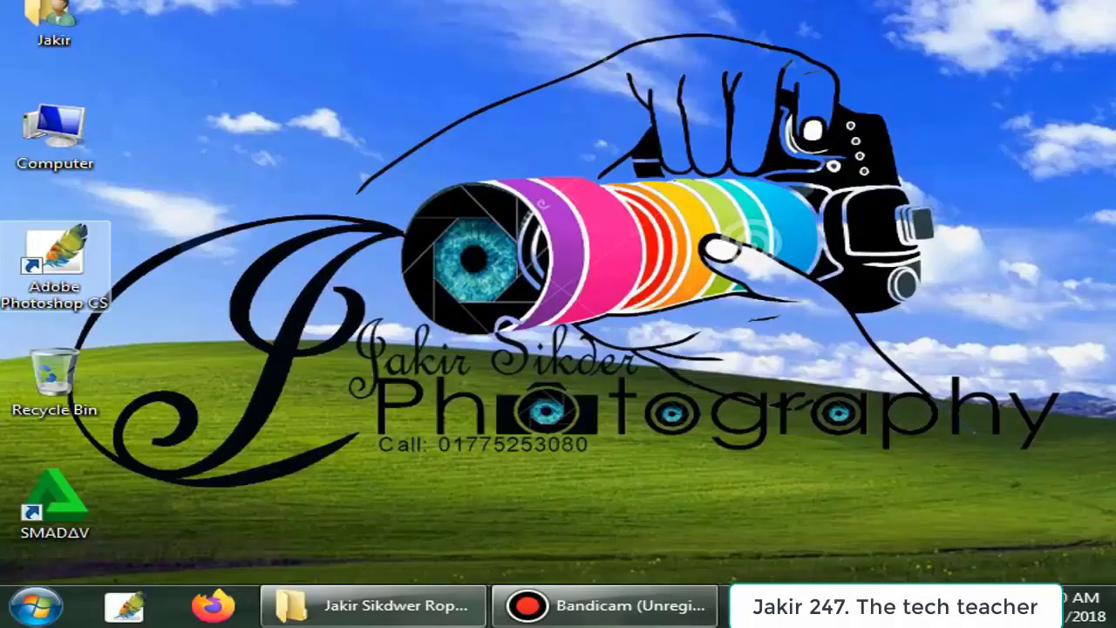
Launch Photoshop and open the portrait photo DSC_0129.JPG
right_click(57, 261)
click(131, 67)
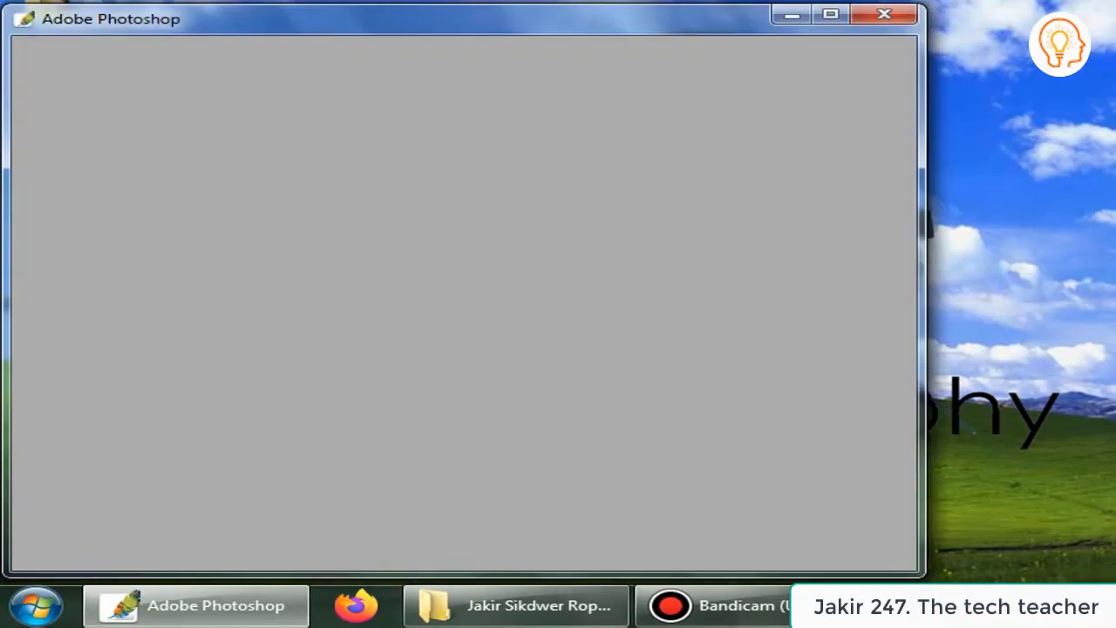
key(alt+f)
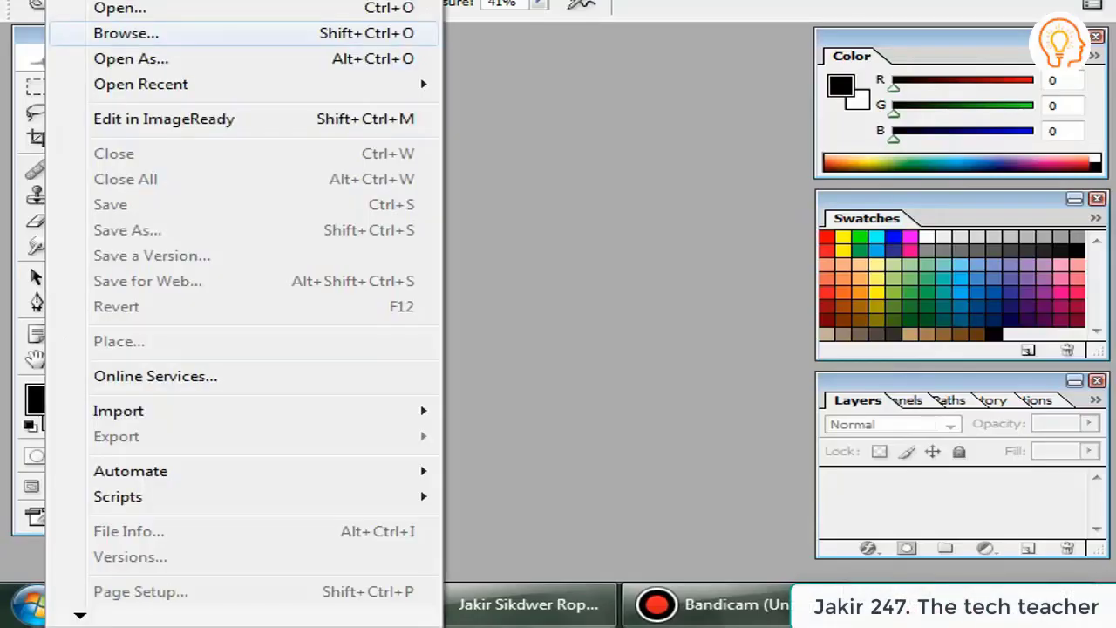
key(Return)
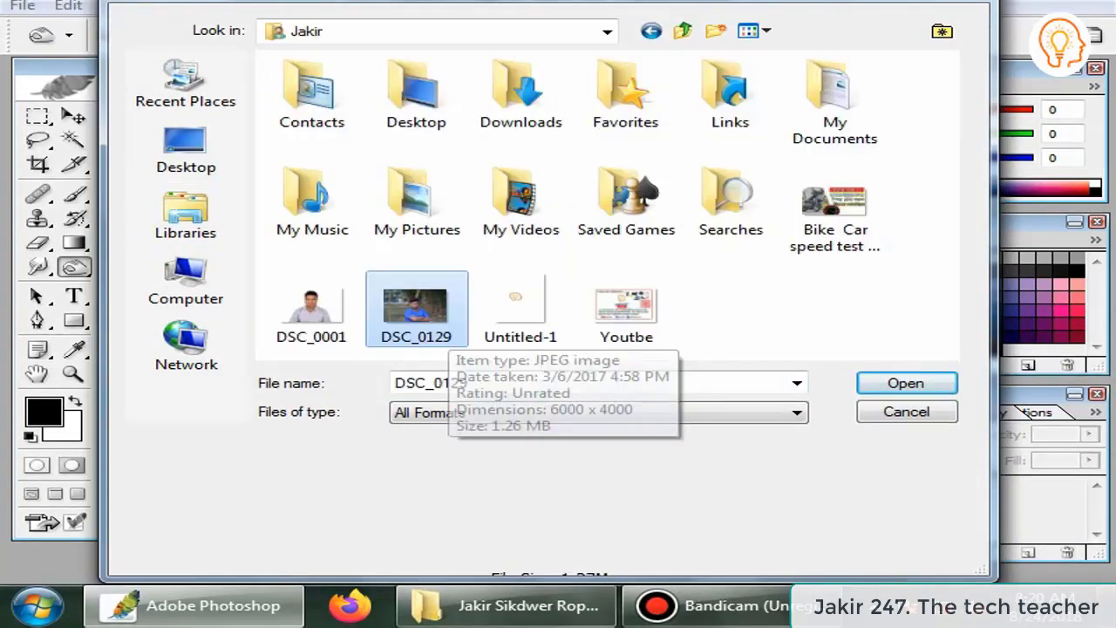
key(Return)
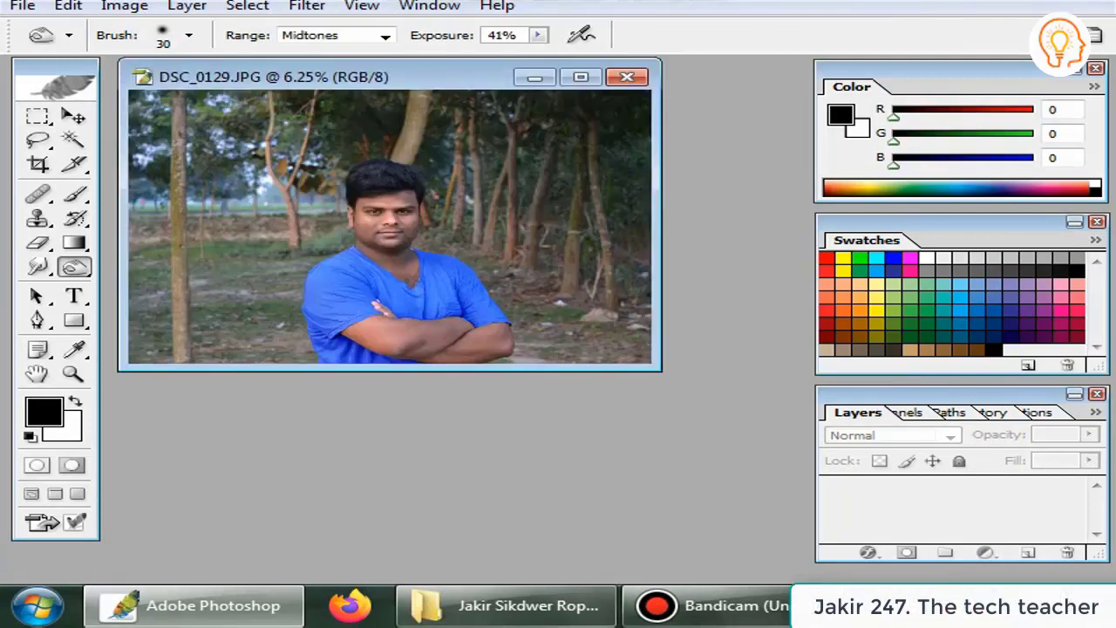
Set crop size to 10 in × 12 in at 300 ppi and draw the crop box around the man
key(f)
key(f)
key(f)
key(f)
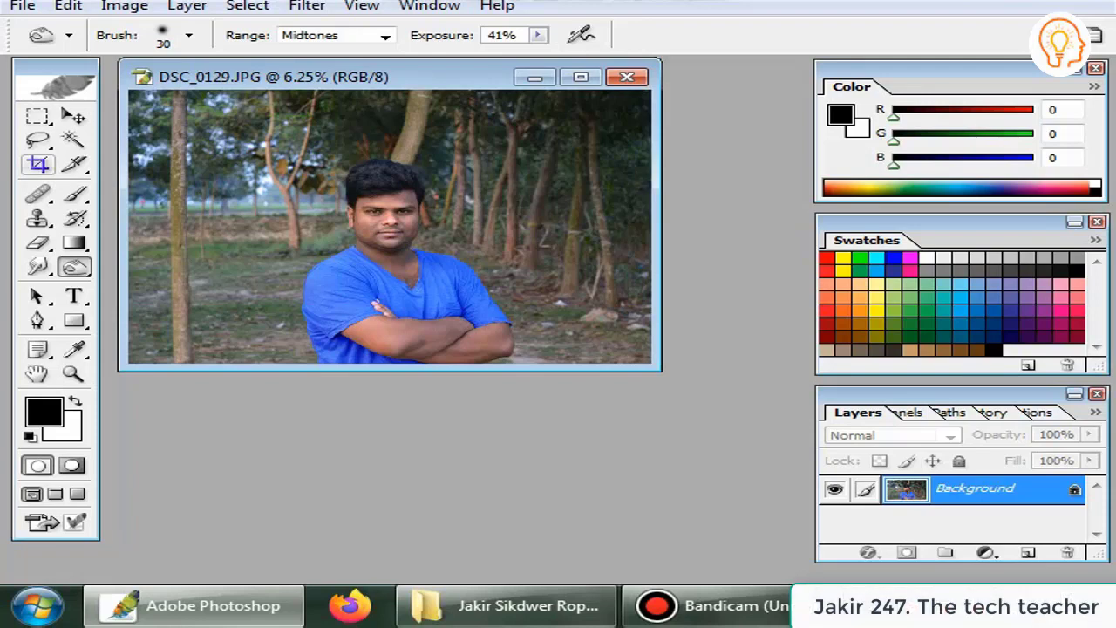
text(c10)
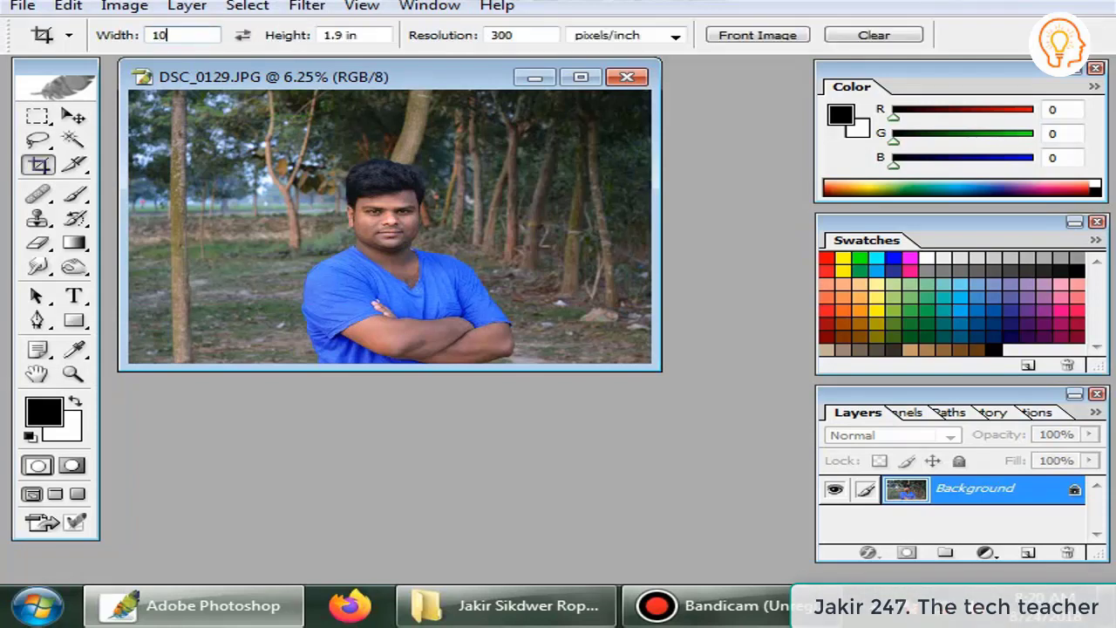
key(Tab)
text(1)
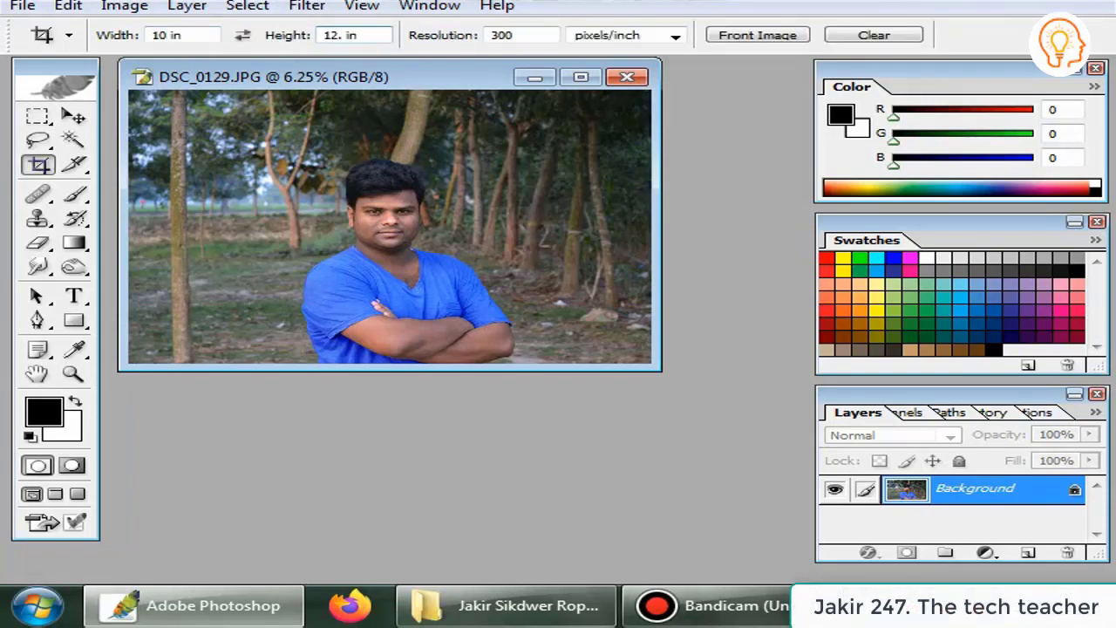
key(shift+Tab)
key(Tab)
text(12)
key(Return)
drag(271, 113, 536, 361)
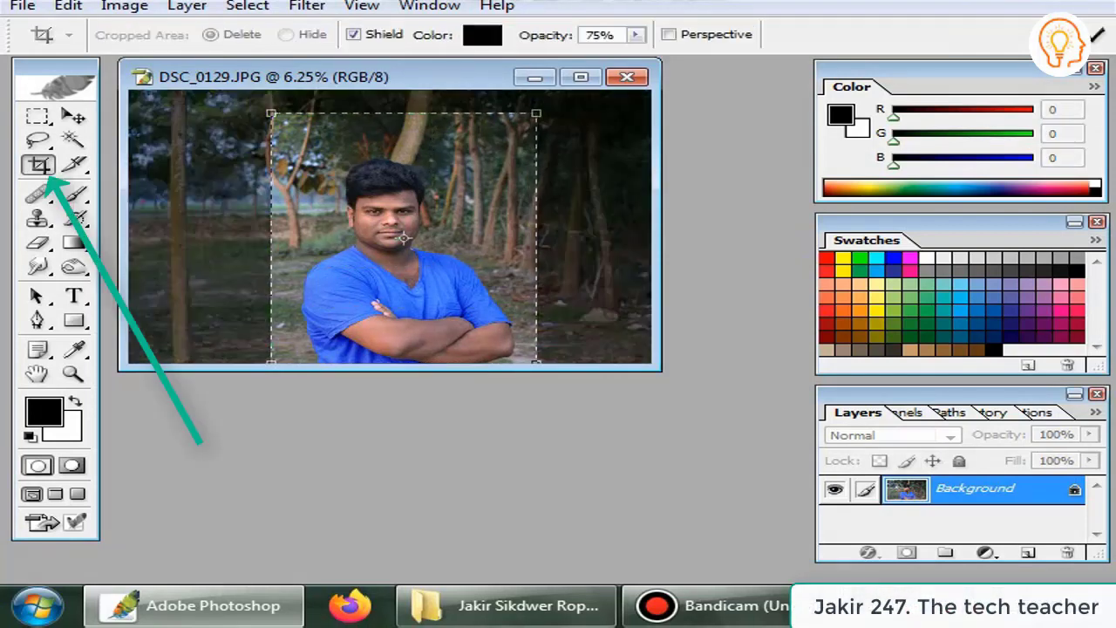
Apply the crop and zoom so the portrait fills the screen
key(Return)
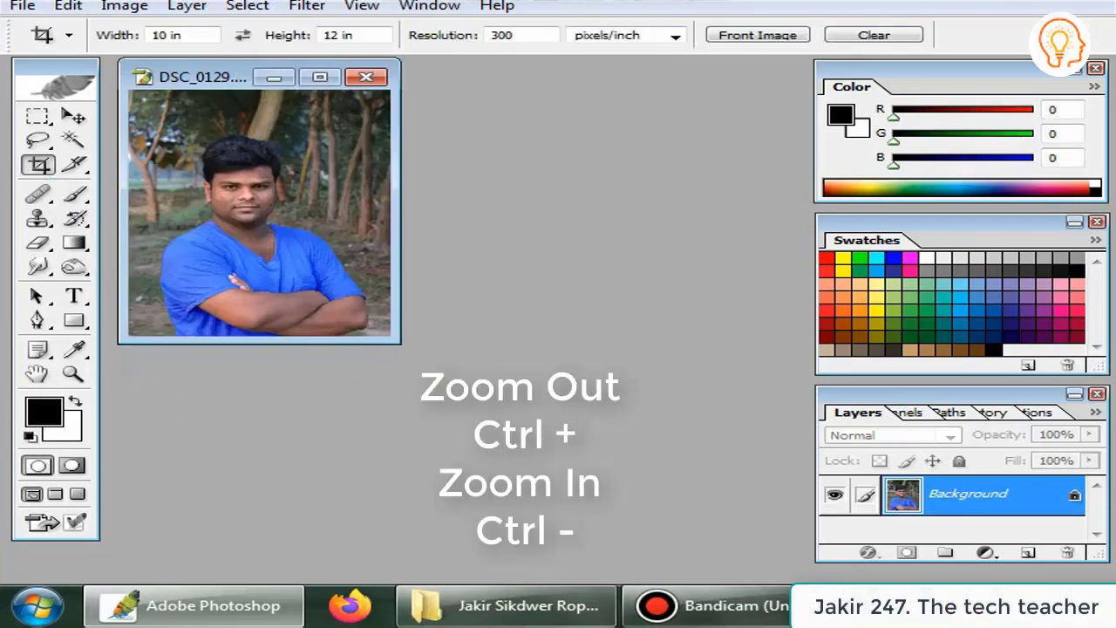
key(f)
key(f)
key(ctrl+plus)
key(ctrl+plus)
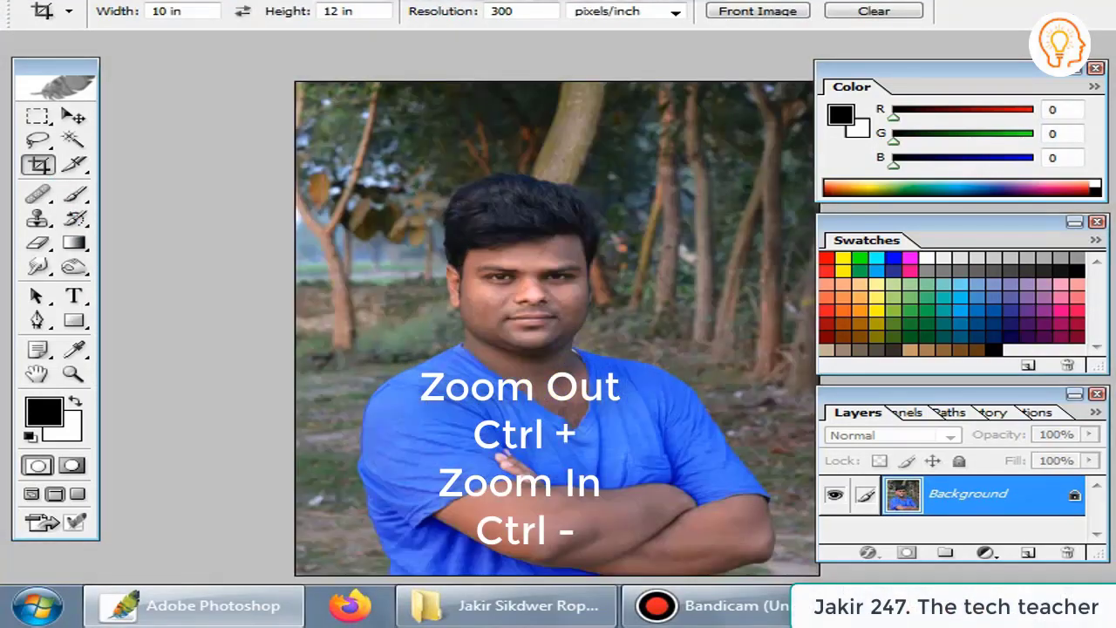
Brighten the photo with Levels: midtone gamma 1.31, white point 225
key(ctrl+l)
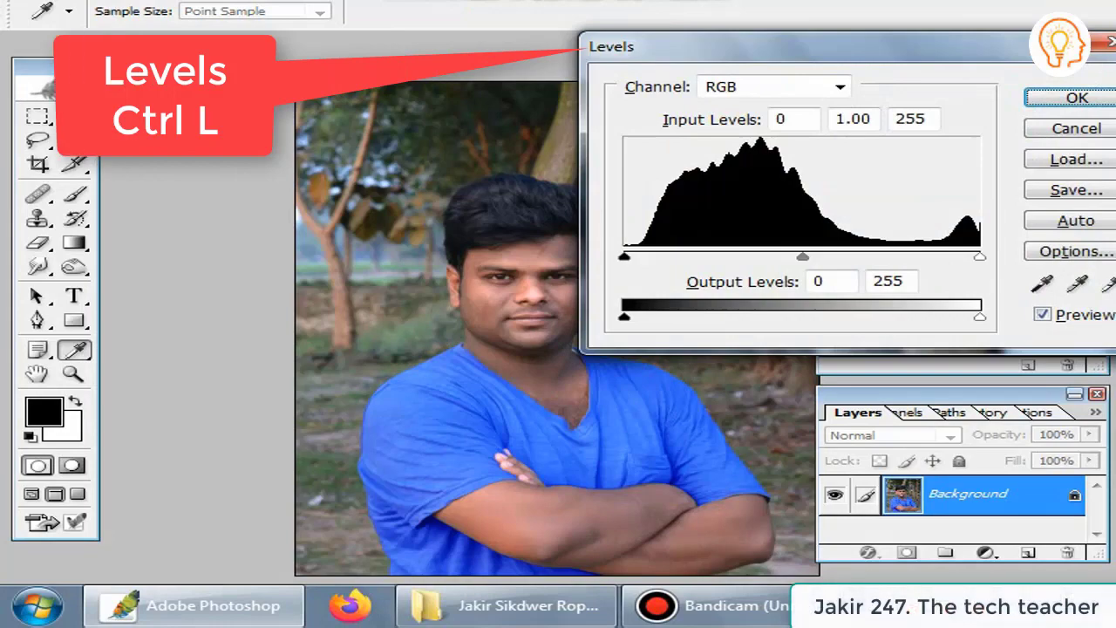
mouse_move(795, 256)
mouse_down()
mouse_move(756, 256)
mouse_move(767, 257)
mouse_up()
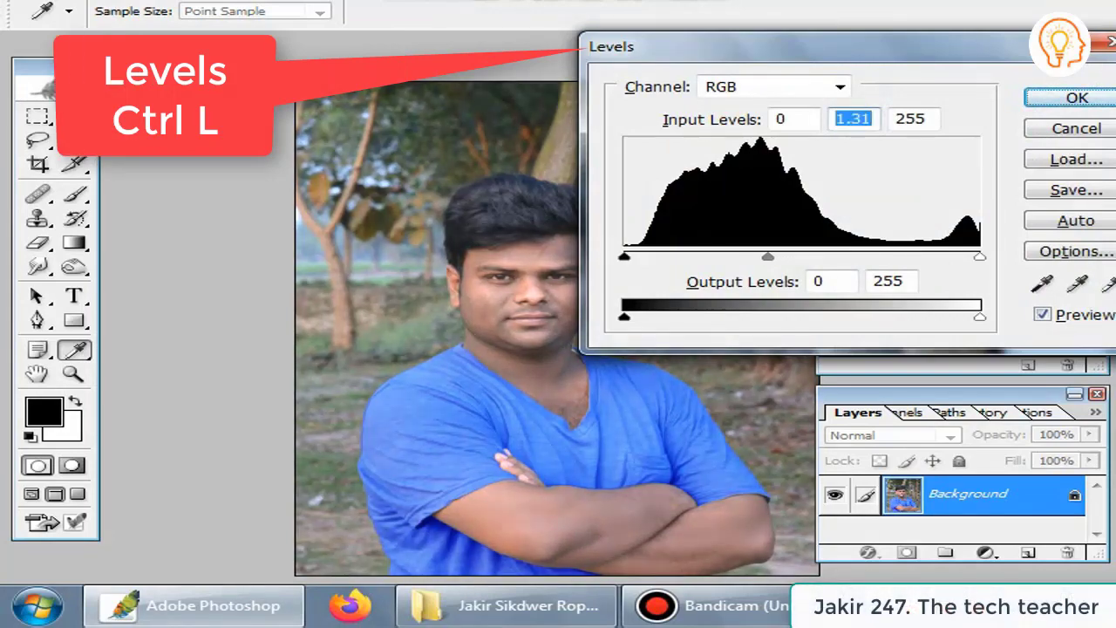
drag(980, 257, 938, 256)
key(Return)
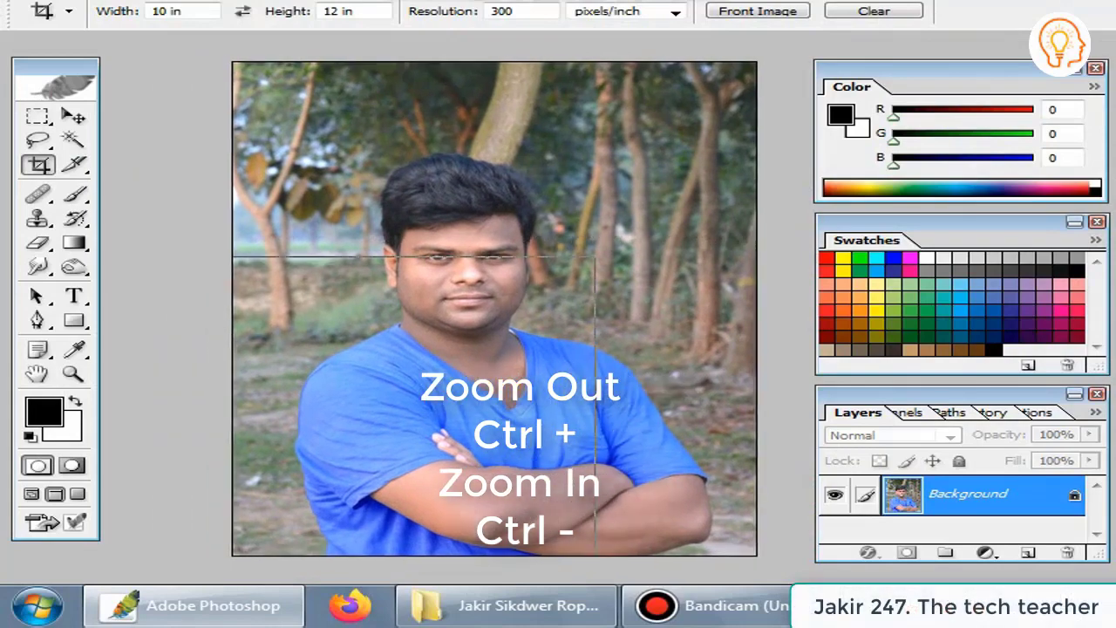
Start a Pen path at the shirt's lower left edge and curve it up to the shoulder
key(ctrl+plus)
key(p)
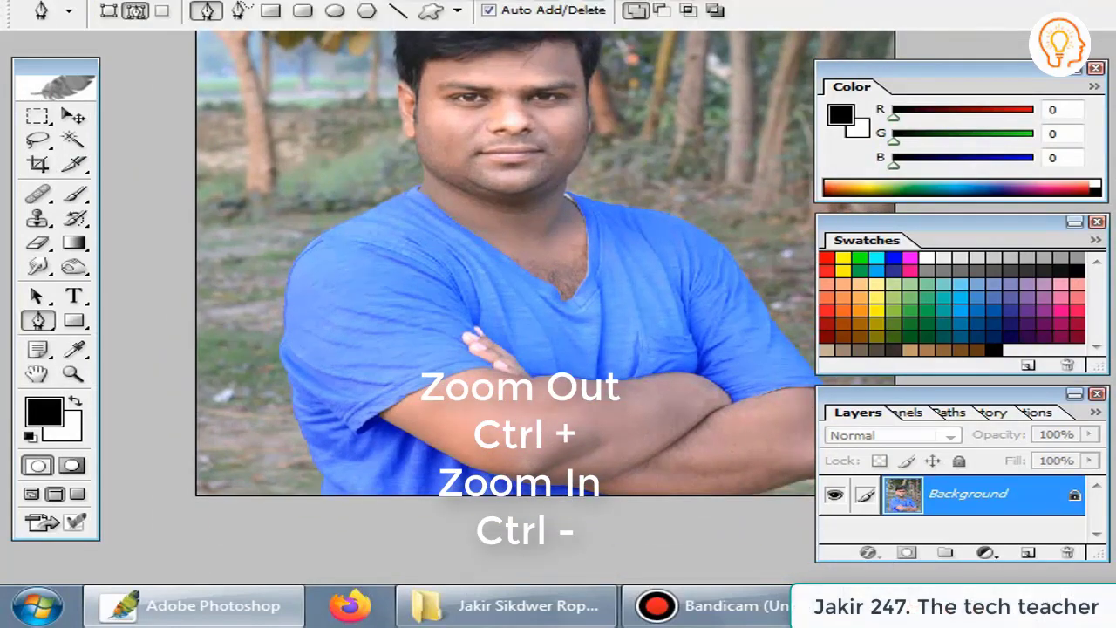
key(ctrl+plus)
key(ctrl+plus)
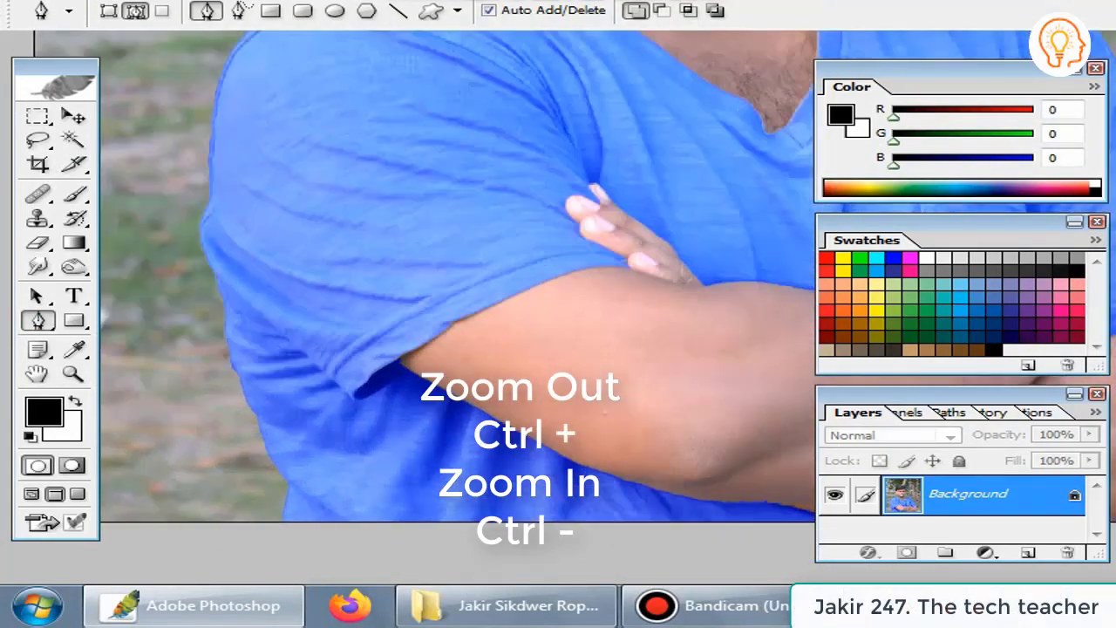
key(ctrl+plus)
key(ctrl+plus)
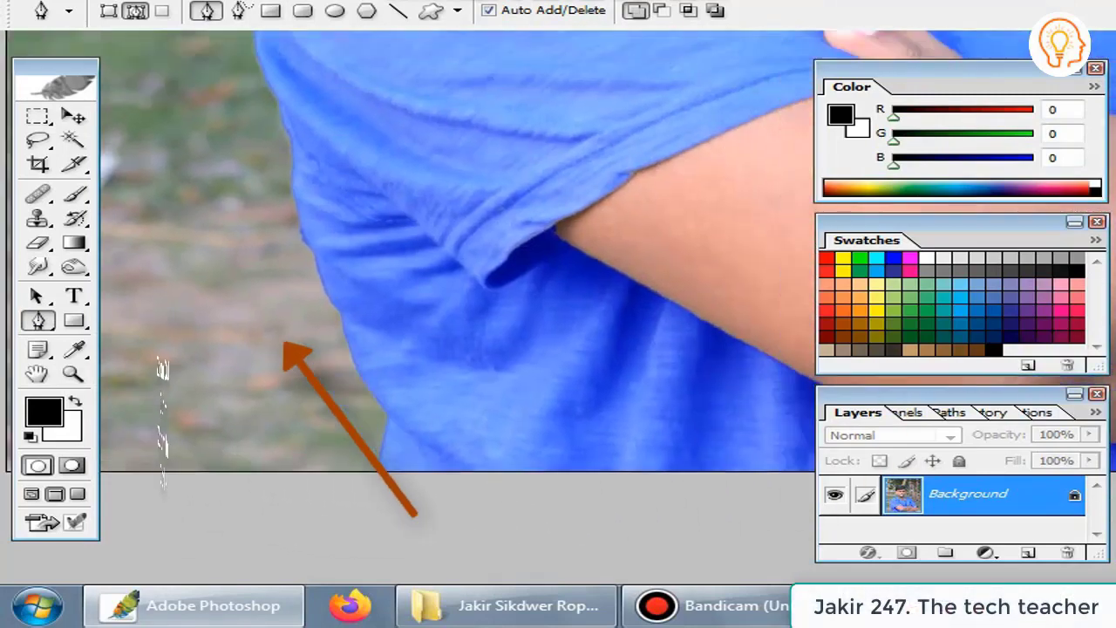
scroll(453, 261, up, 2)
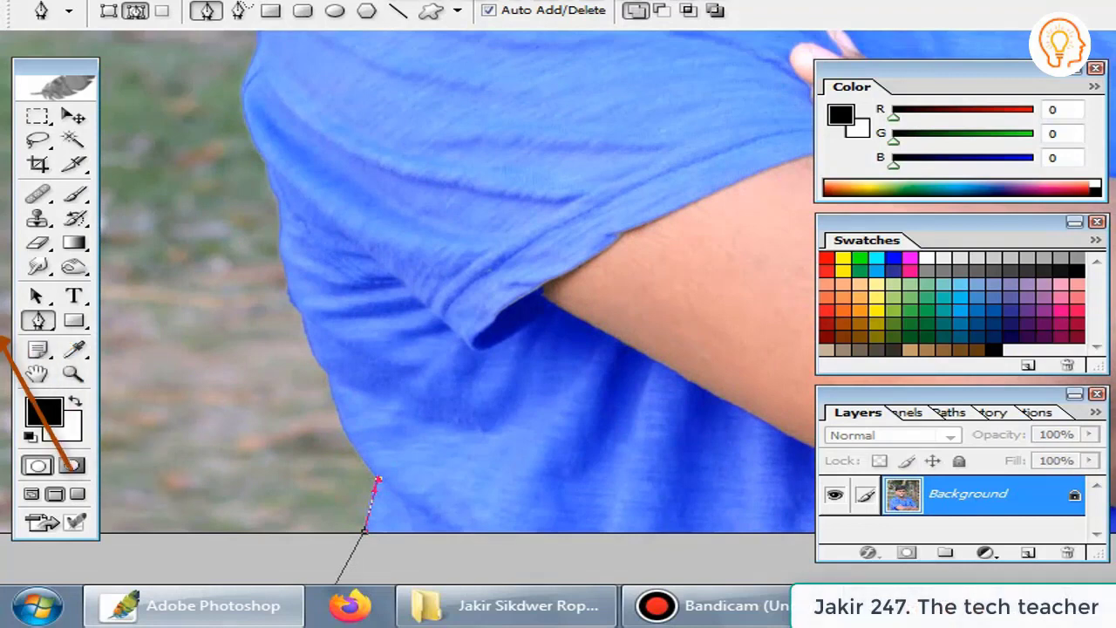
drag(381, 475, 403, 565)
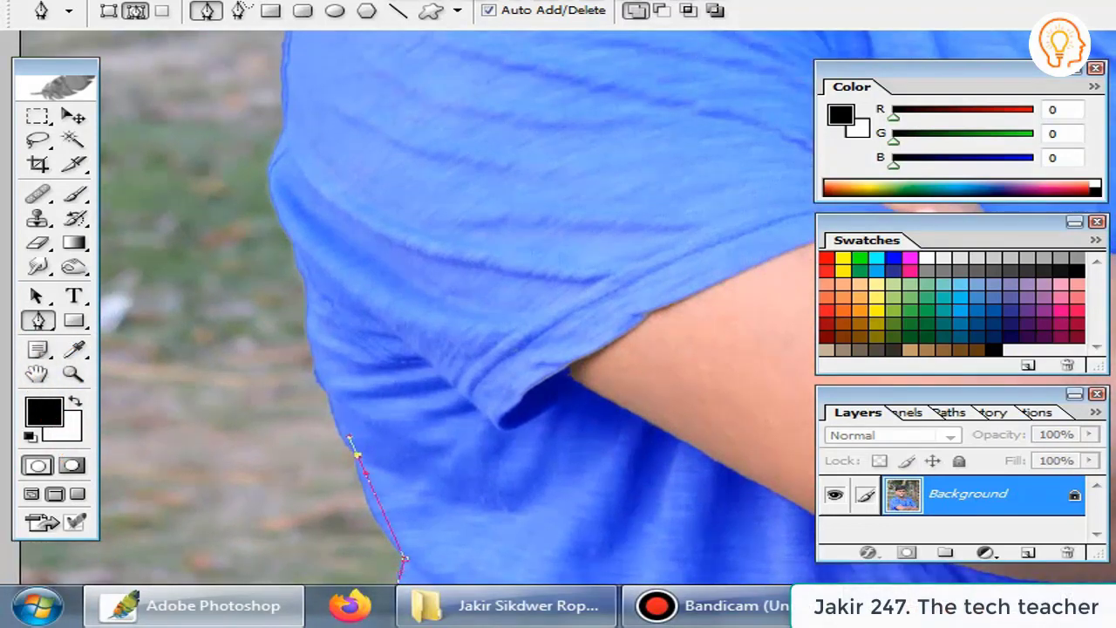
drag(349, 439, 351, 396)
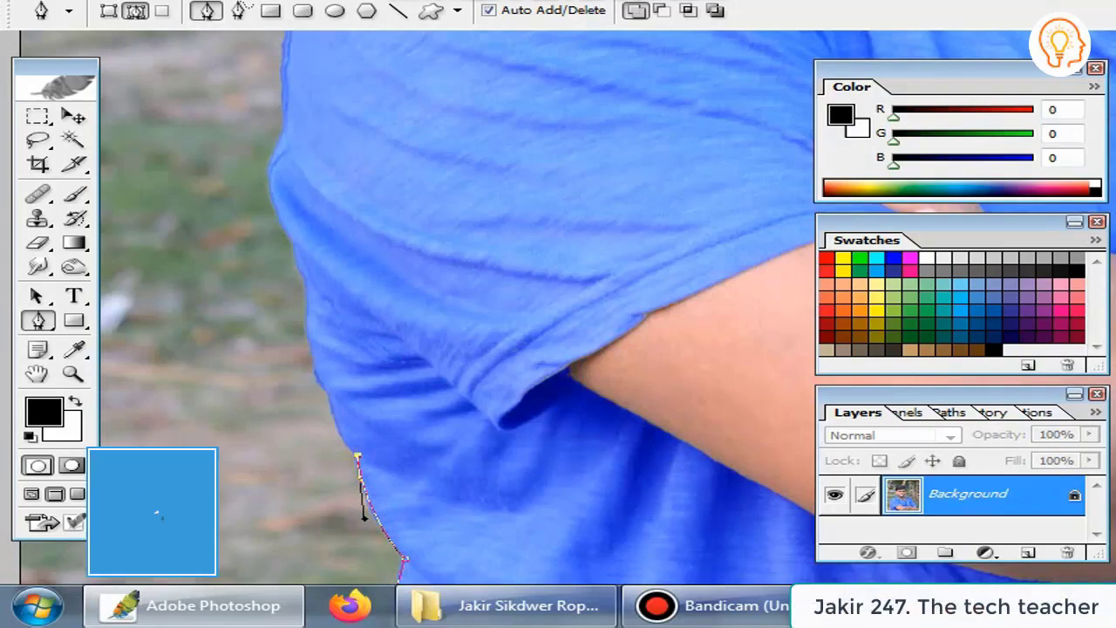
drag(306, 320, 294, 252)
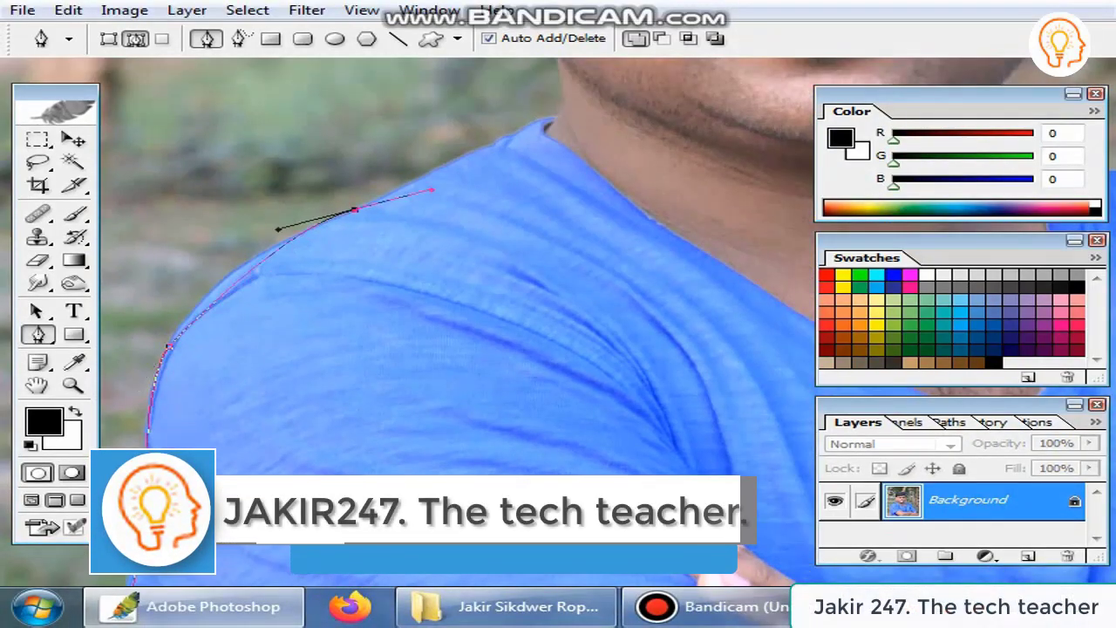
drag(337, 214, 436, 185)
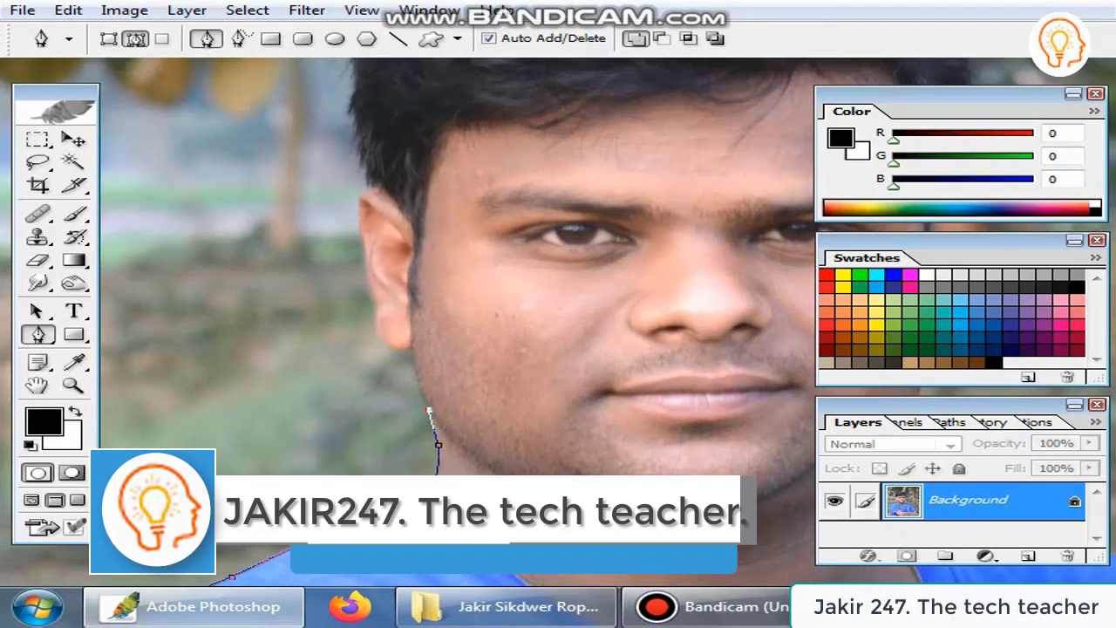
Continue the path up the neck to the jaw and around the ear
drag(411, 347, 409, 324)
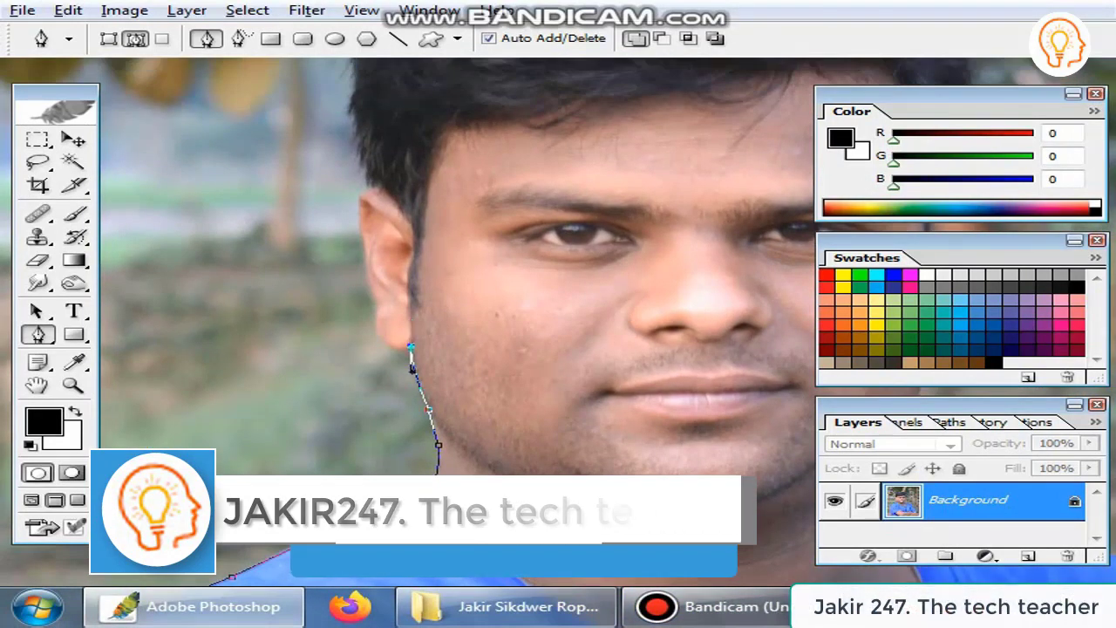
drag(374, 328, 365, 295)
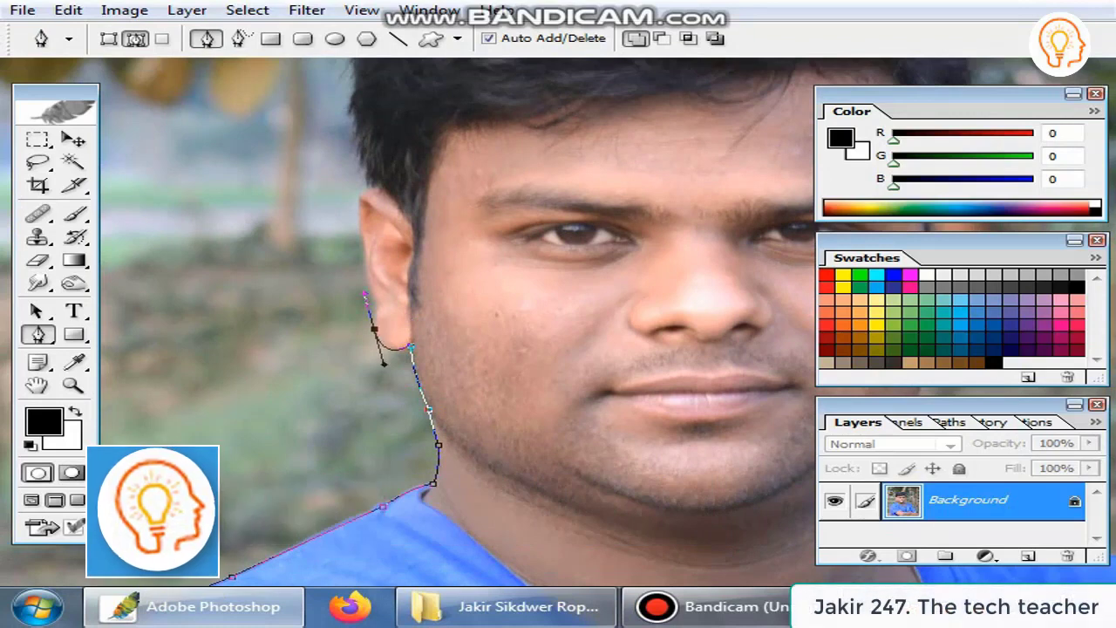
alt+click(373, 329)
key(ctrl+plus)
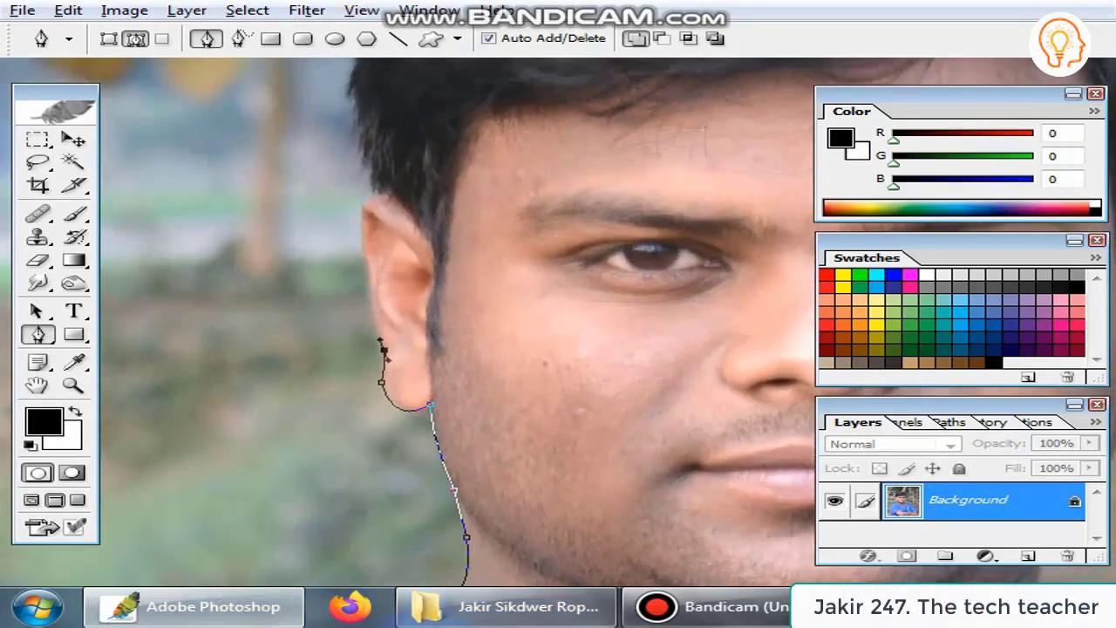
drag(386, 356, 403, 400)
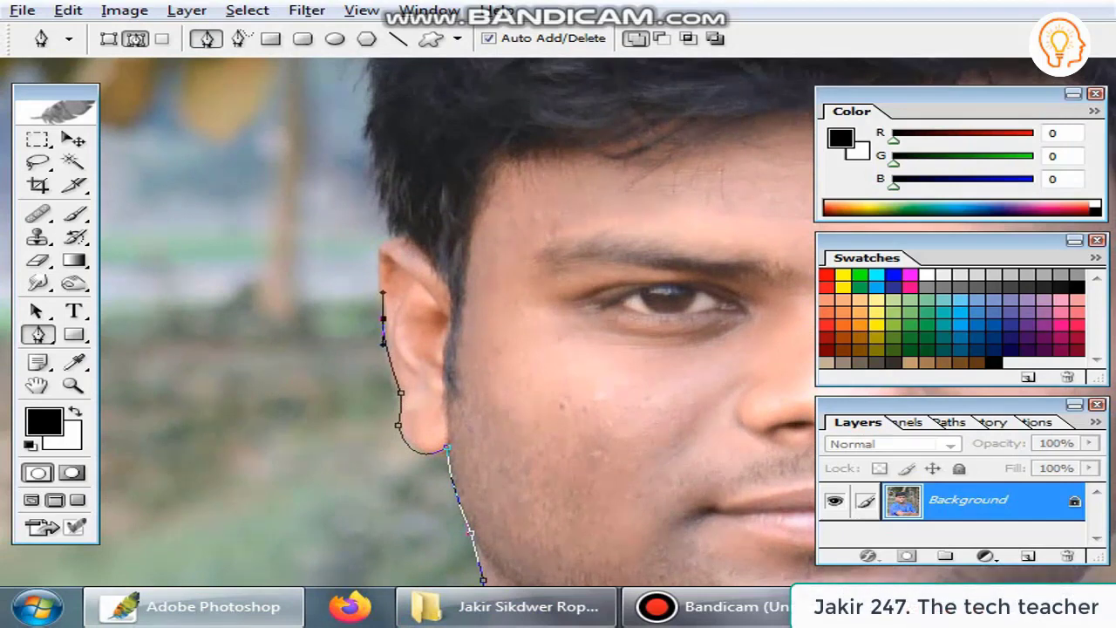
drag(384, 320, 400, 354)
drag(398, 281, 413, 281)
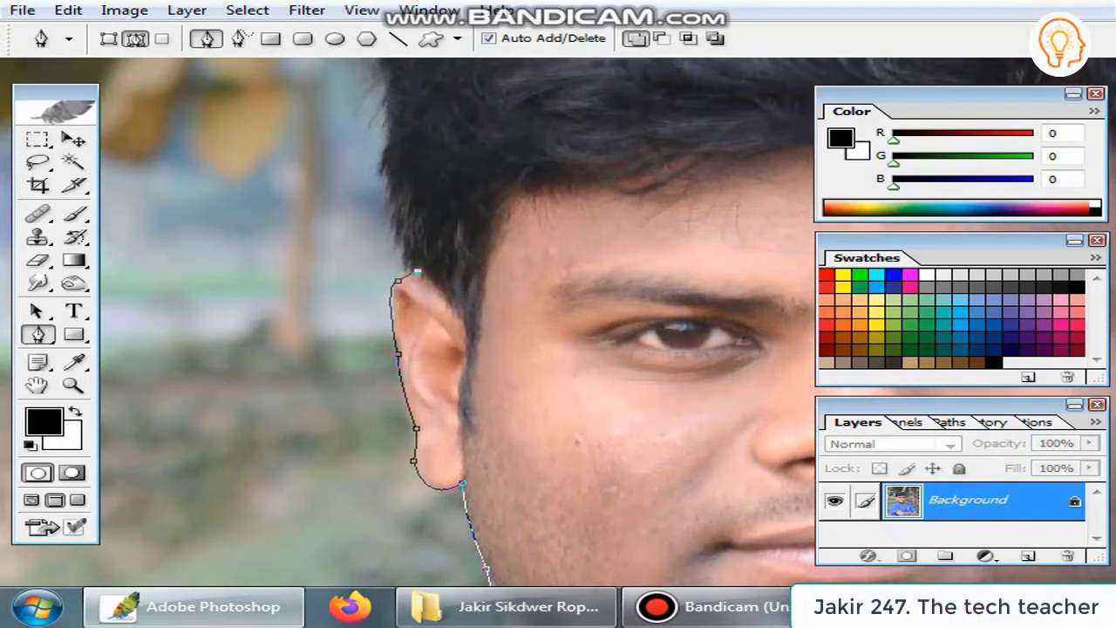
scroll(436, 349, up, 1)
Extend the path along the hairline and across the top of the hair
scroll(436, 348, up, 2)
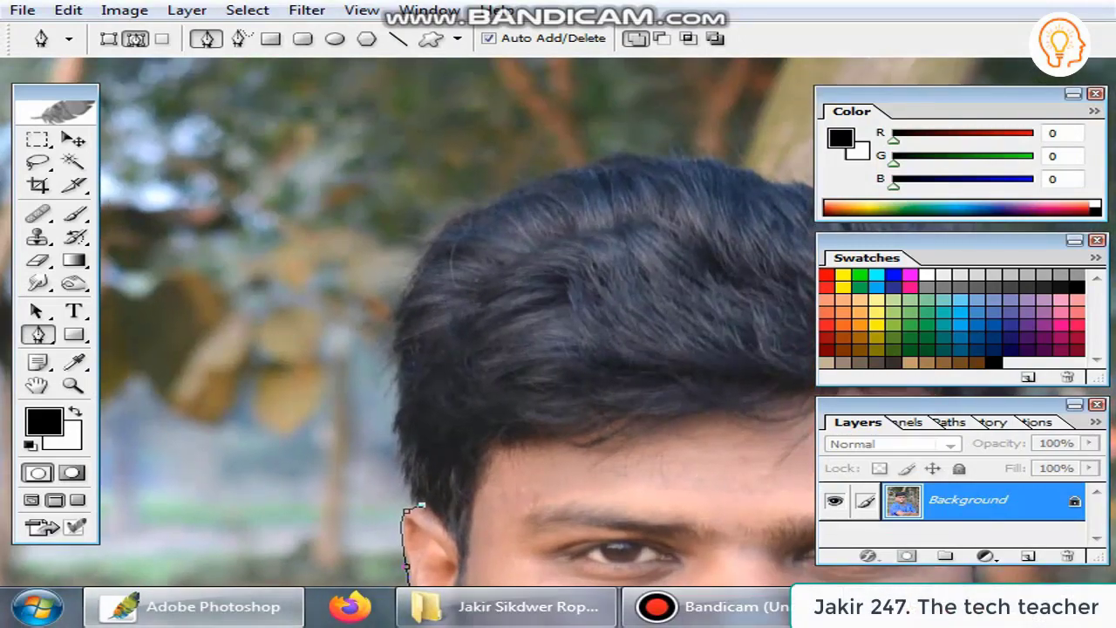
mouse_move(398, 397)
mouse_down()
mouse_move(391, 324)
mouse_move(459, 263)
mouse_up()
scroll(391, 324, up, 2)
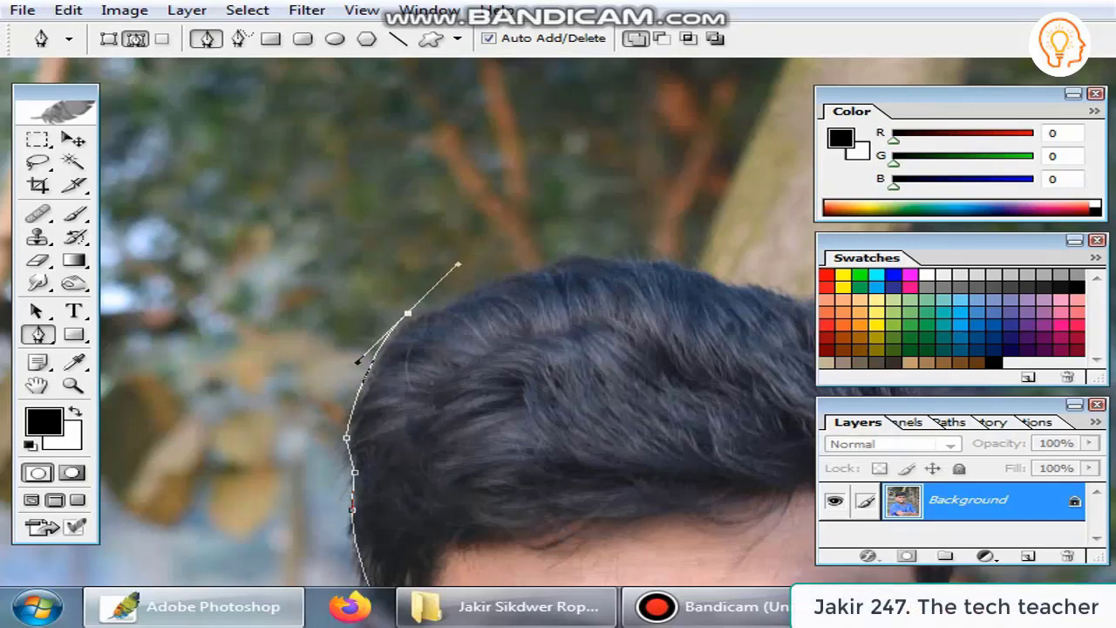
drag(408, 312, 408, 318)
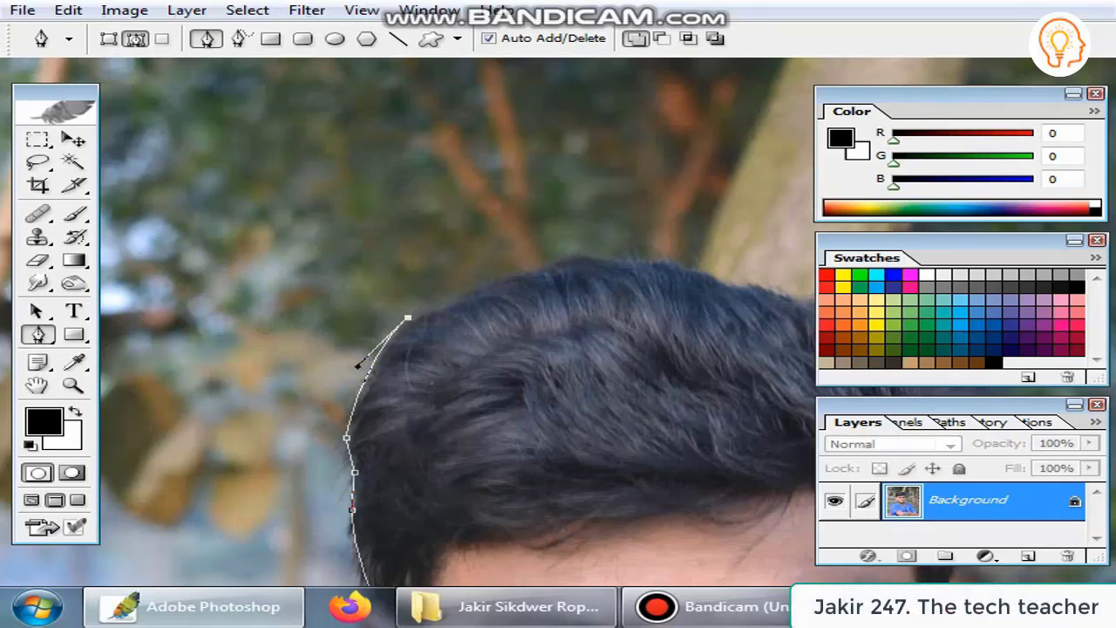
drag(469, 291, 489, 286)
drag(610, 349, 417, 352)
drag(366, 263, 396, 260)
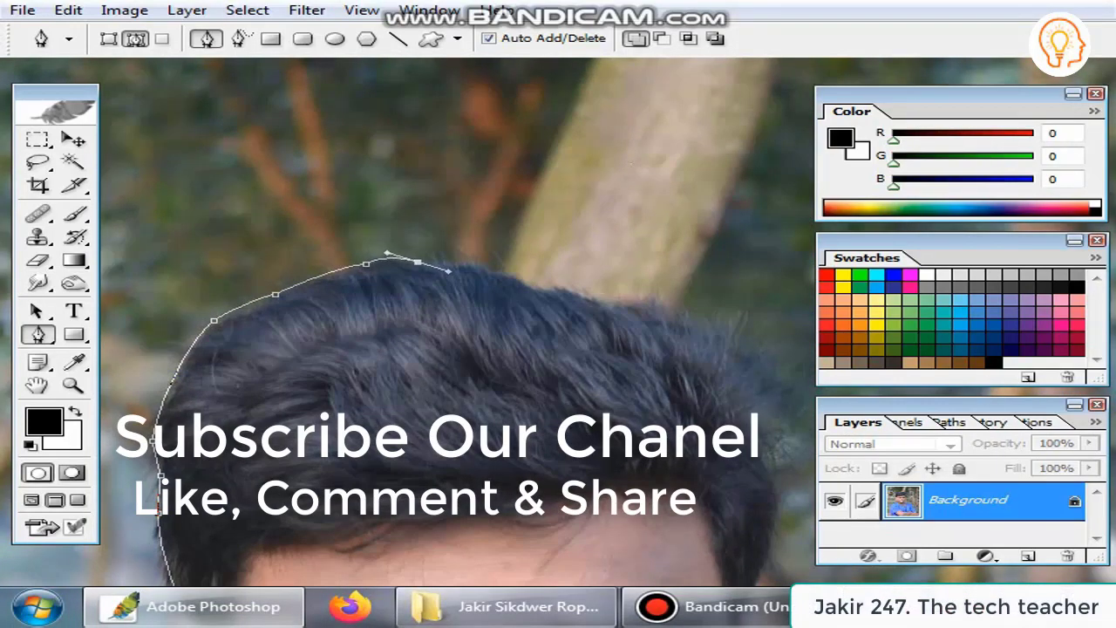
drag(523, 348, 448, 358)
drag(420, 279, 450, 286)
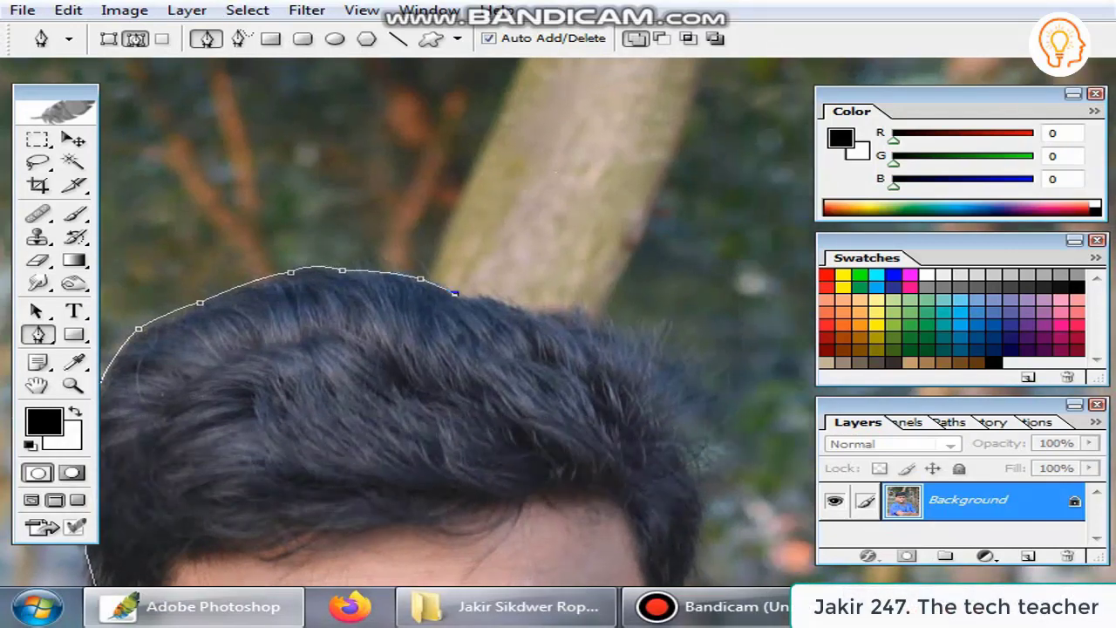
Trace the path down the side of the hair and along the face edge
mouse_move(523, 349)
mouse_down()
mouse_move(434, 354)
mouse_move(467, 336)
mouse_move(544, 344)
mouse_move(482, 247)
mouse_up()
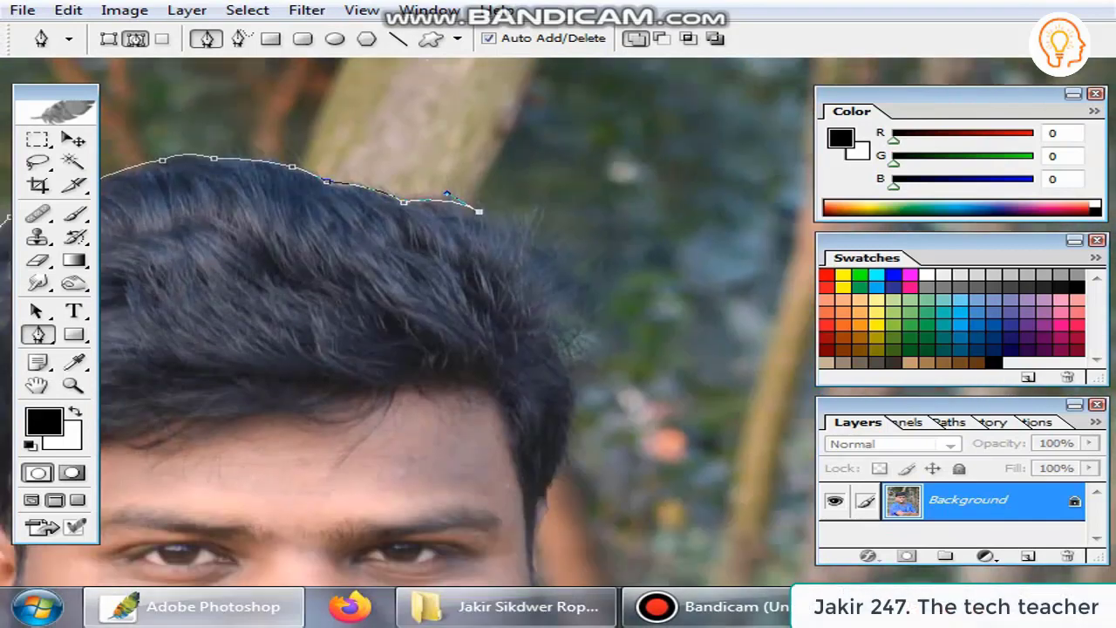
click(551, 260)
click(563, 329)
click(573, 397)
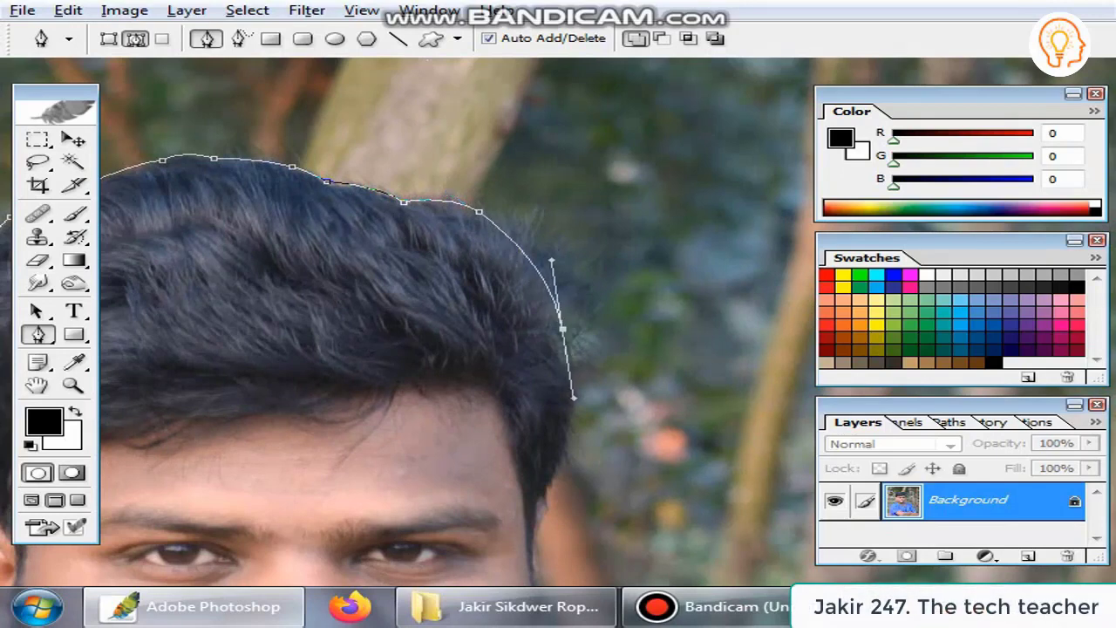
drag(563, 350, 549, 253)
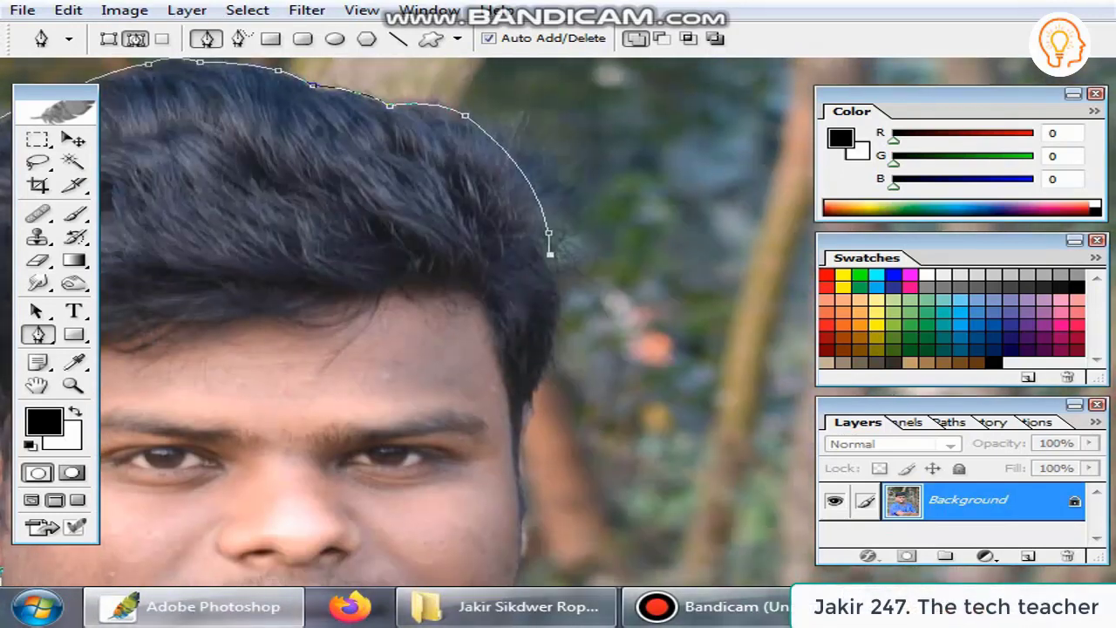
drag(539, 390, 514, 455)
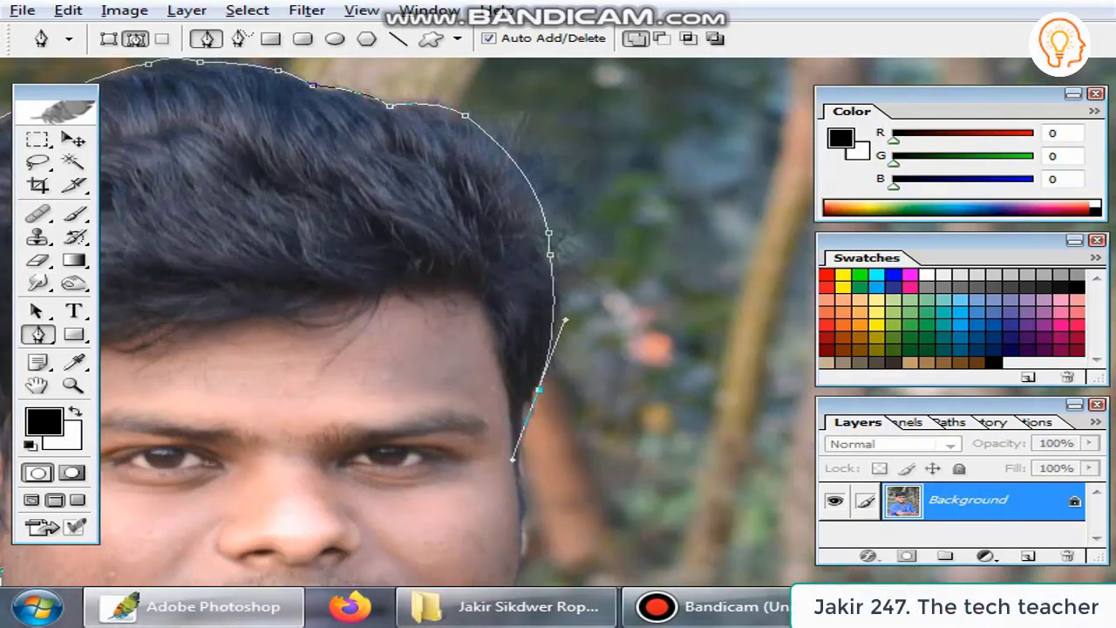
mouse_move(558, 392)
mouse_down()
mouse_move(547, 301)
mouse_move(515, 359)
mouse_move(488, 275)
mouse_up()
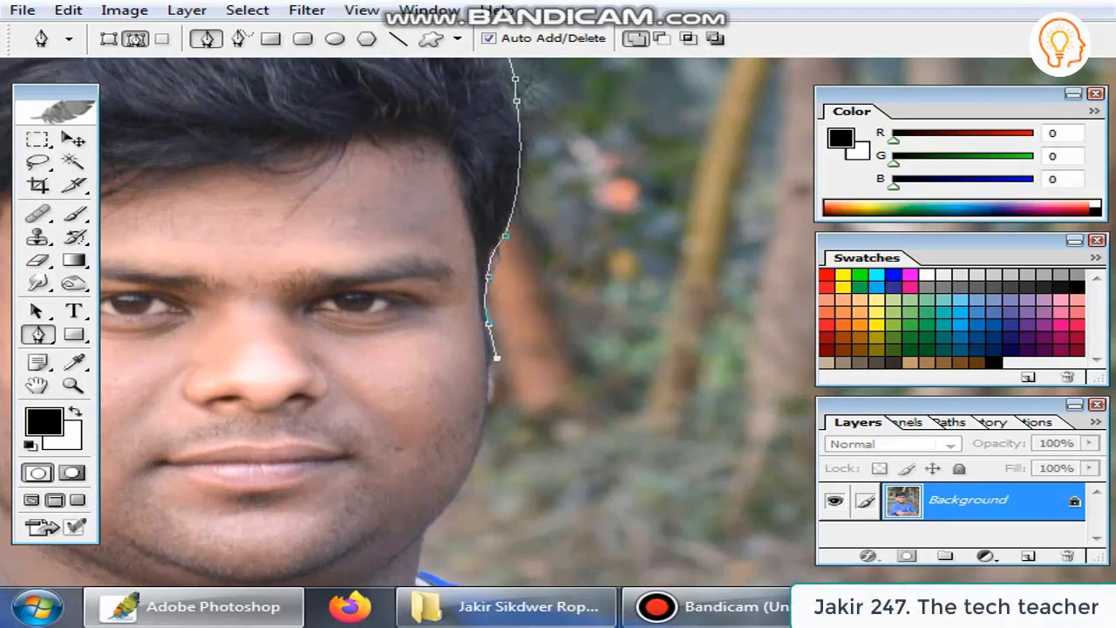
drag(475, 412, 477, 356)
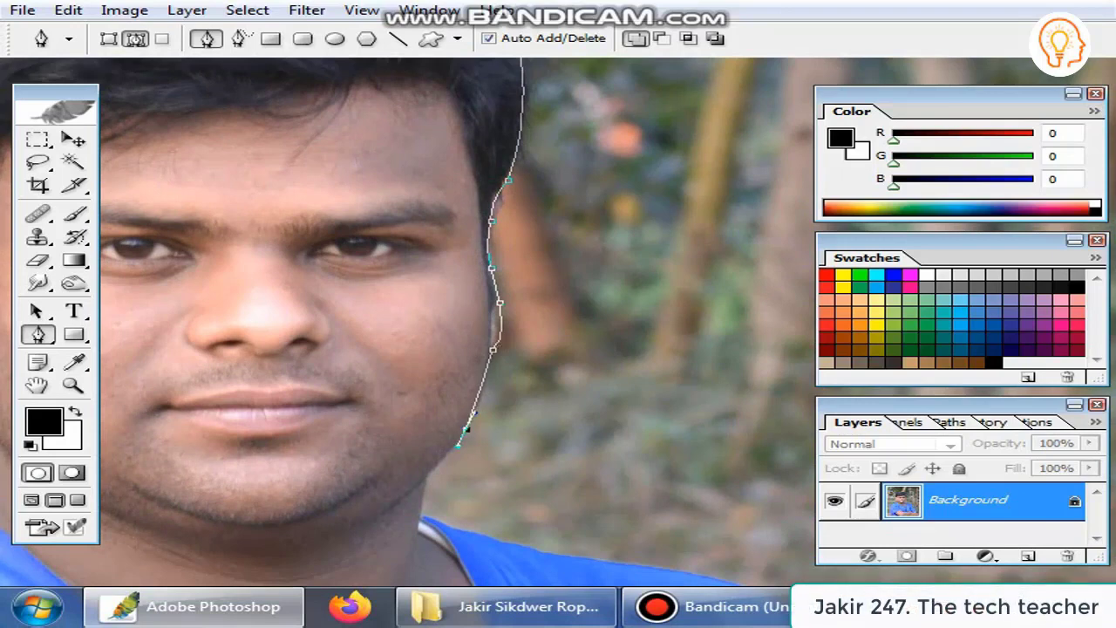
mouse_move(473, 414)
mouse_down()
mouse_move(486, 403)
mouse_move(487, 358)
mouse_up()
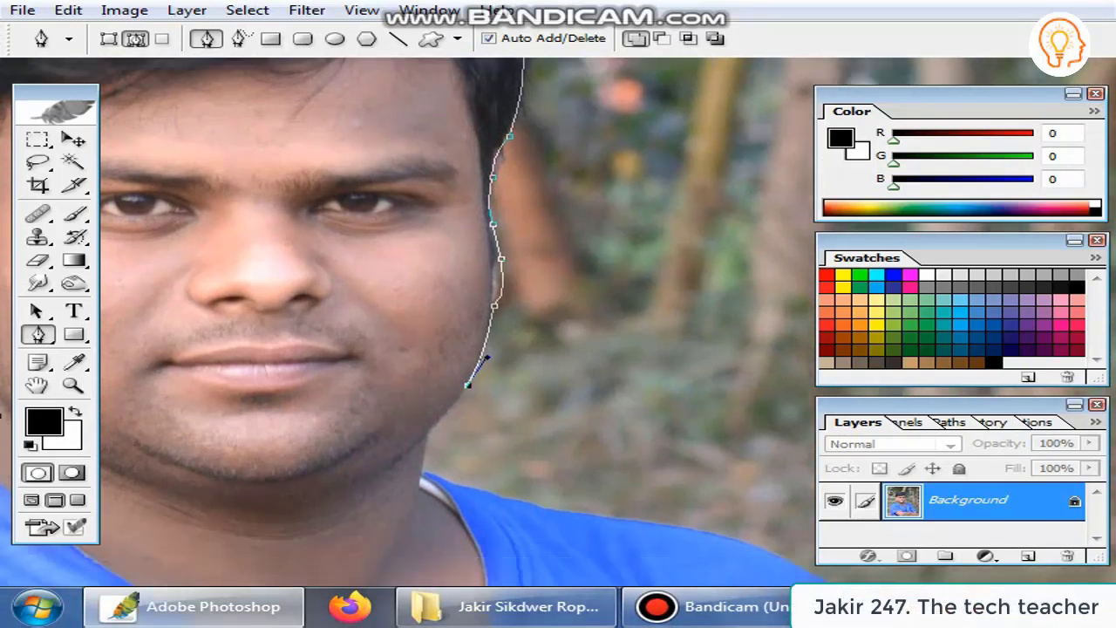
Continue the path down the jaw, over the shoulder and along the arm
click(422, 435)
click(422, 470)
drag(422, 471, 338, 414)
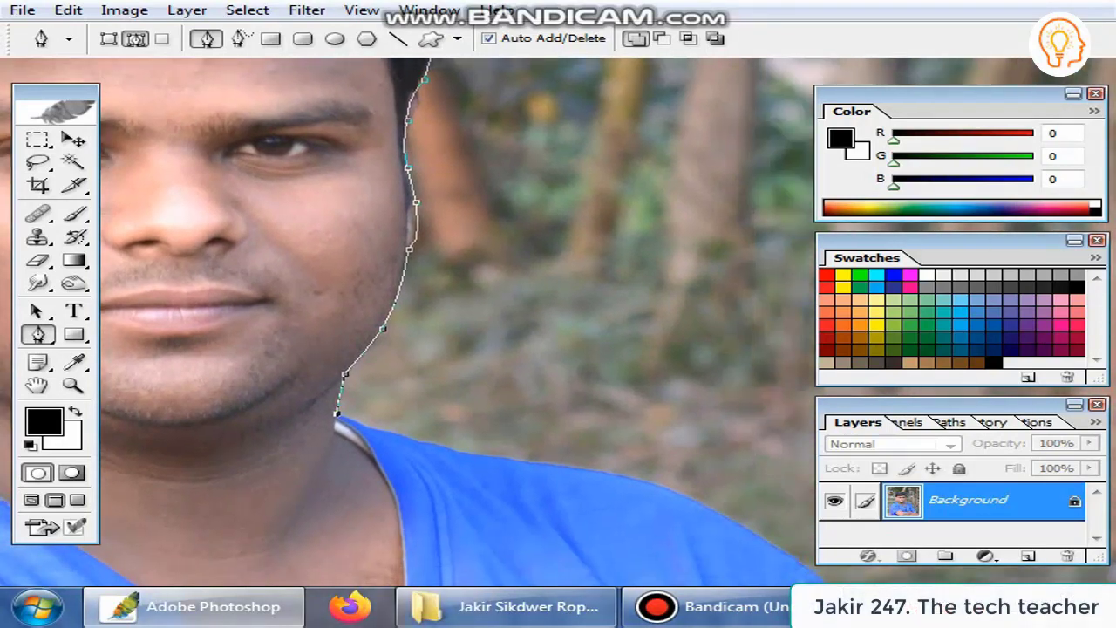
drag(426, 442, 436, 444)
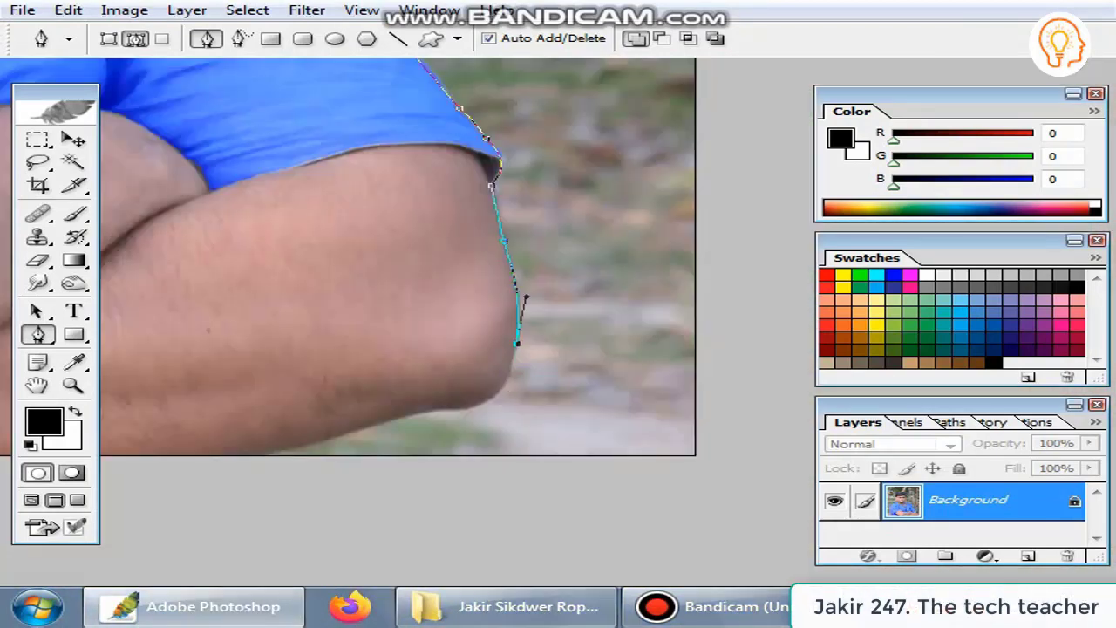
mouse_move(470, 406)
mouse_down()
mouse_move(441, 411)
mouse_move(520, 364)
mouse_move(433, 394)
mouse_up()
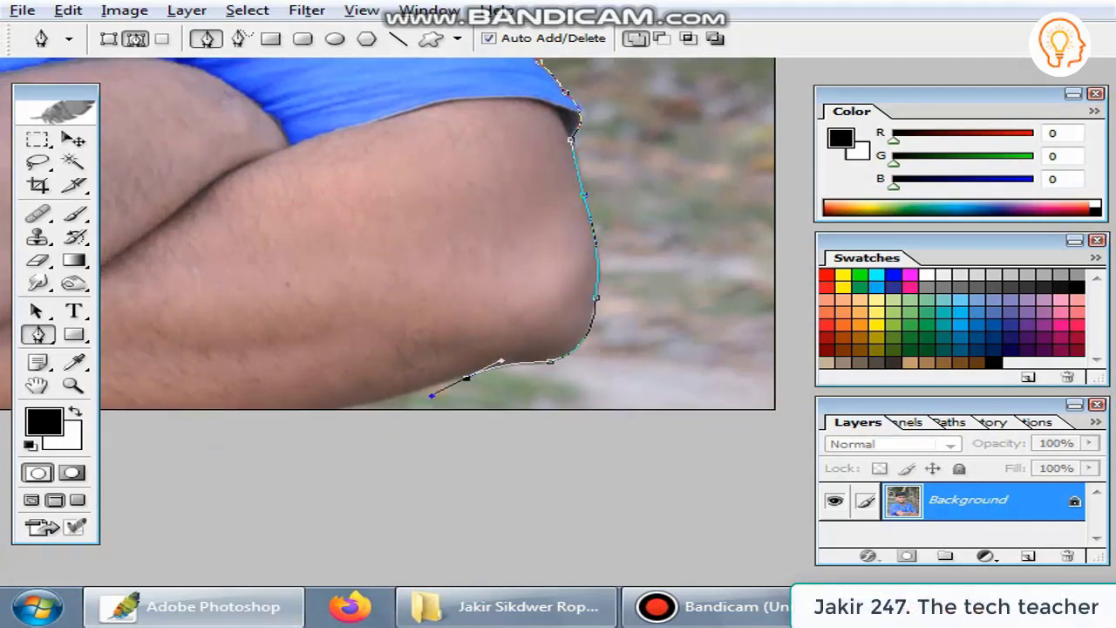
drag(338, 407, 318, 410)
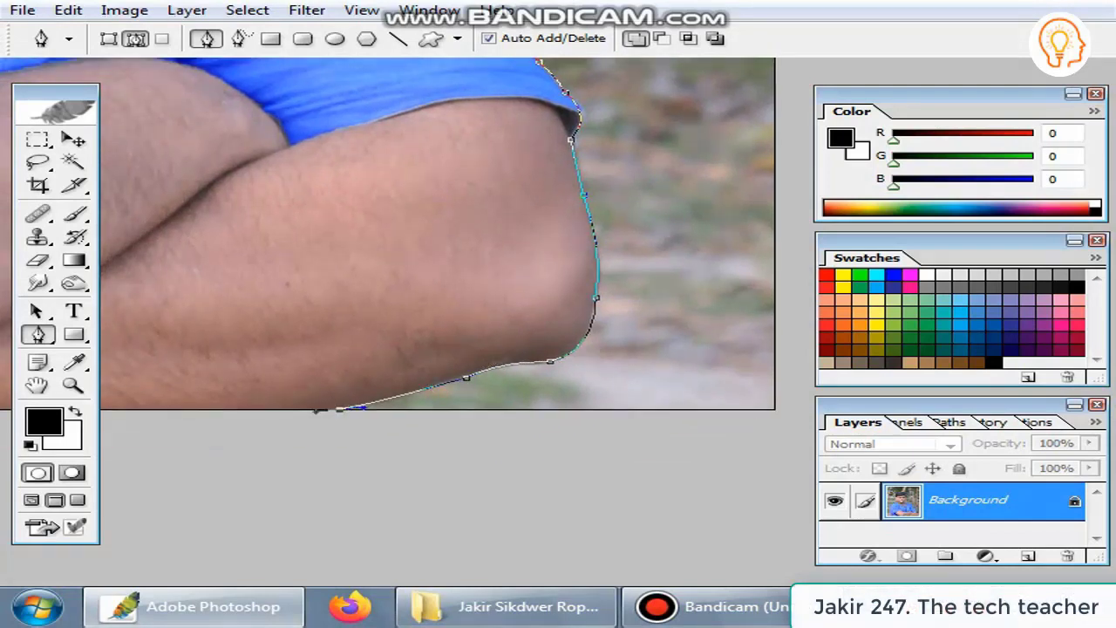
alt+click(338, 408)
Zoom out and loop the path around the outside of the photo
key(ctrl+minus)
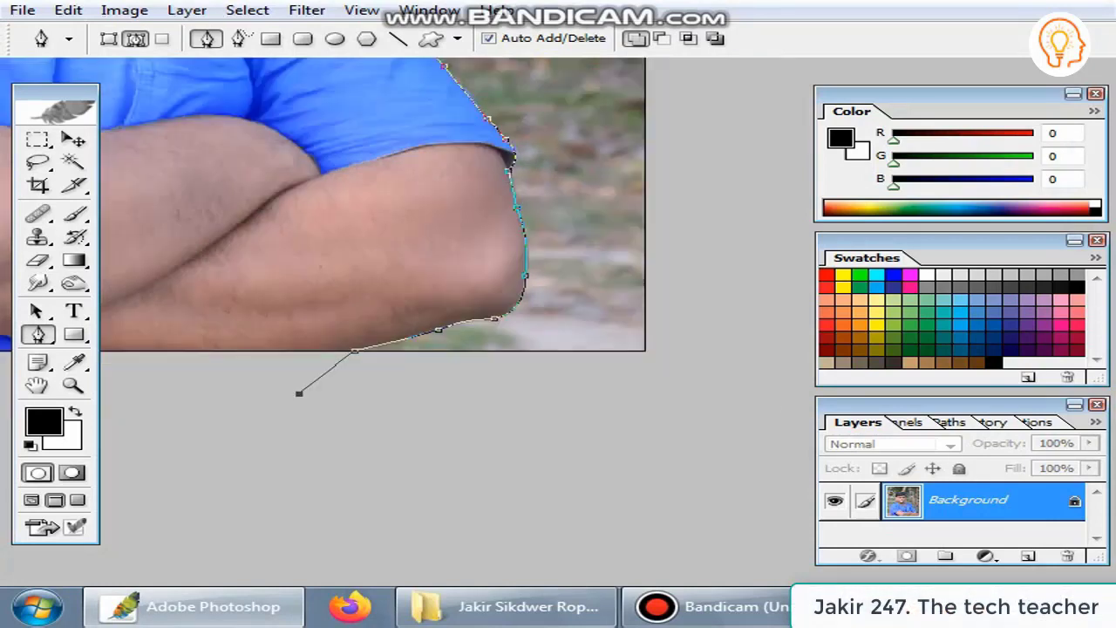
key(ctrl+minus)
key(ctrl+minus)
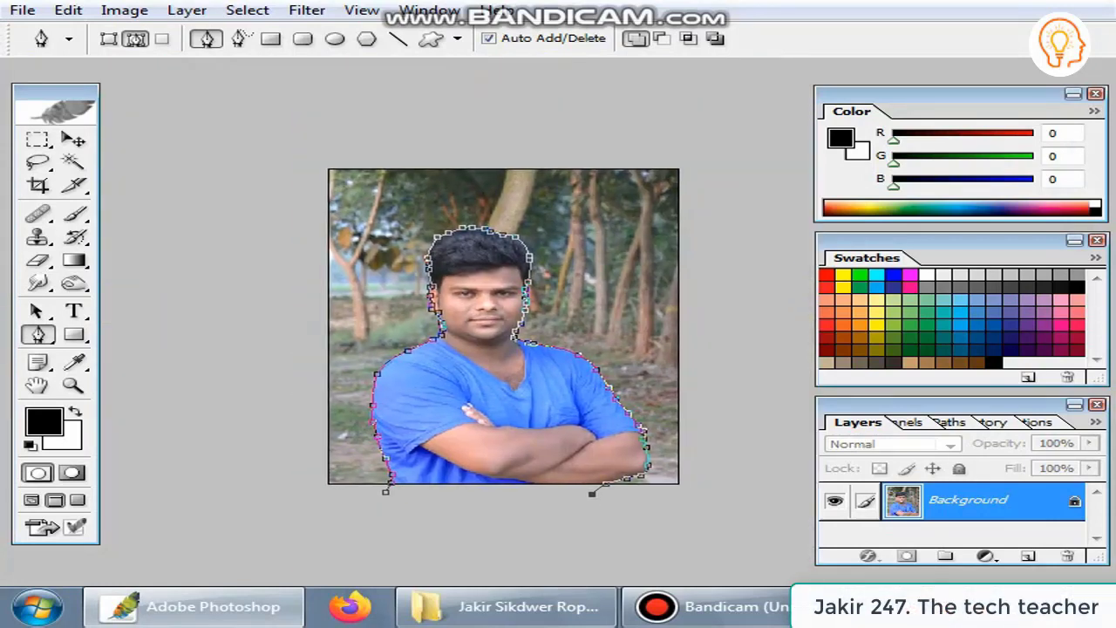
click(795, 409)
click(753, 148)
click(523, 101)
click(295, 129)
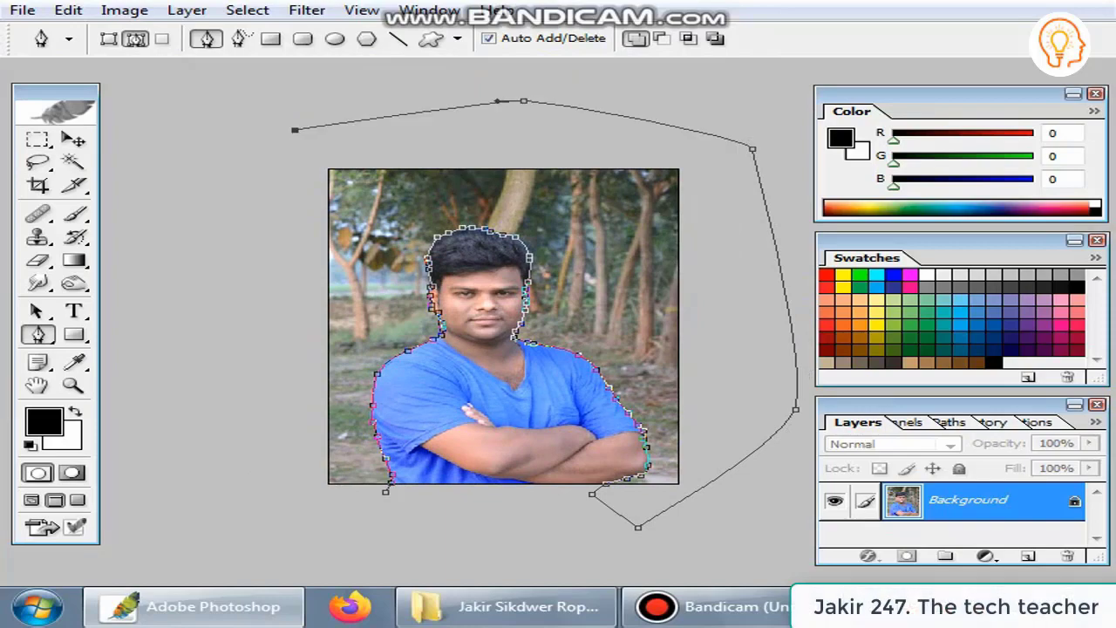
click(105, 349)
drag(179, 501, 206, 507)
click(395, 532)
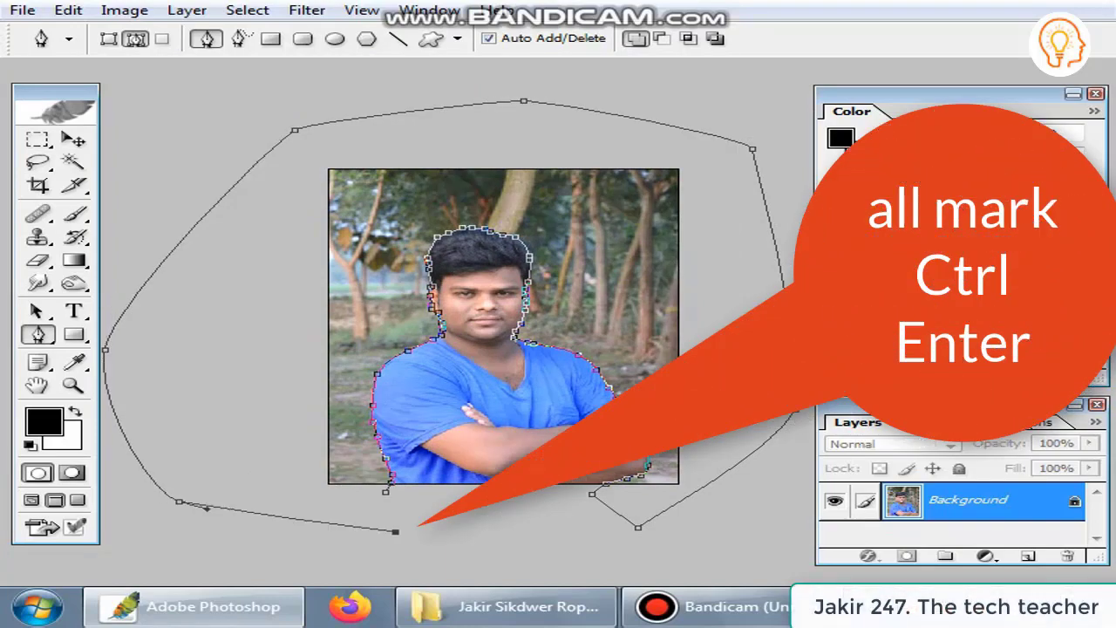
Load the path as a selection and deepen Selective Color Blacks by +24%
key(ctrl+Return)
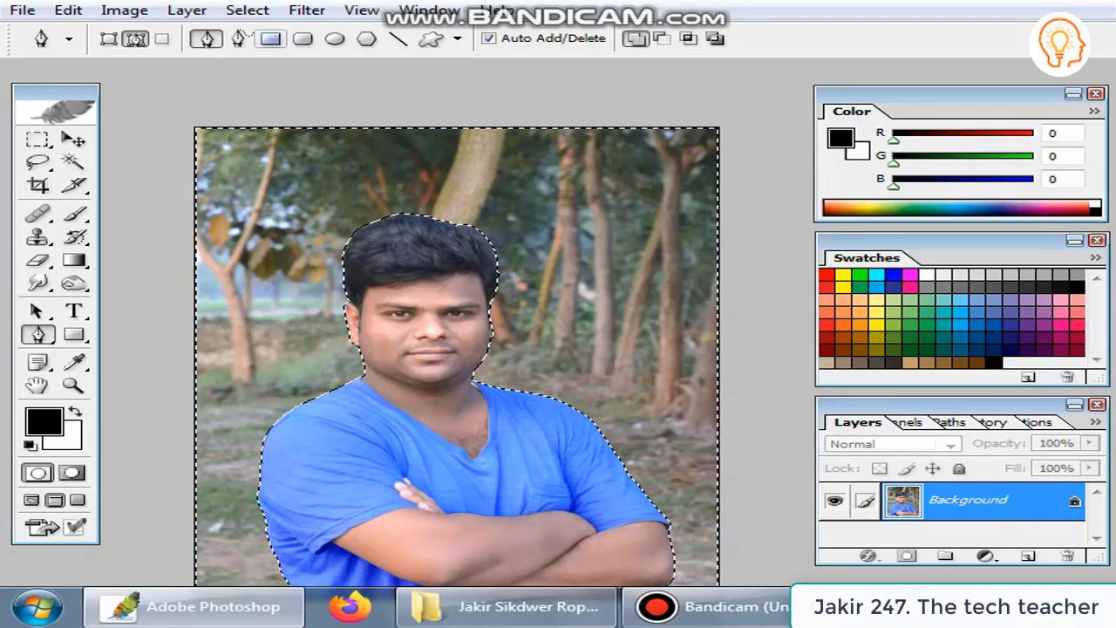
click(124, 9)
mouse_move(97, 76)
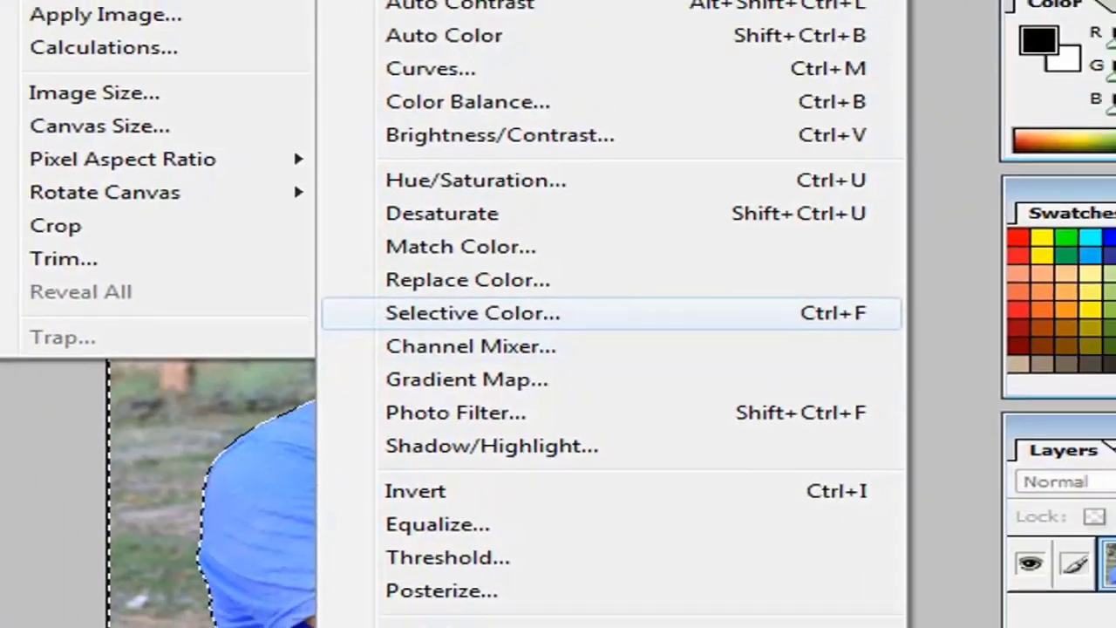
click(453, 314)
click(914, 145)
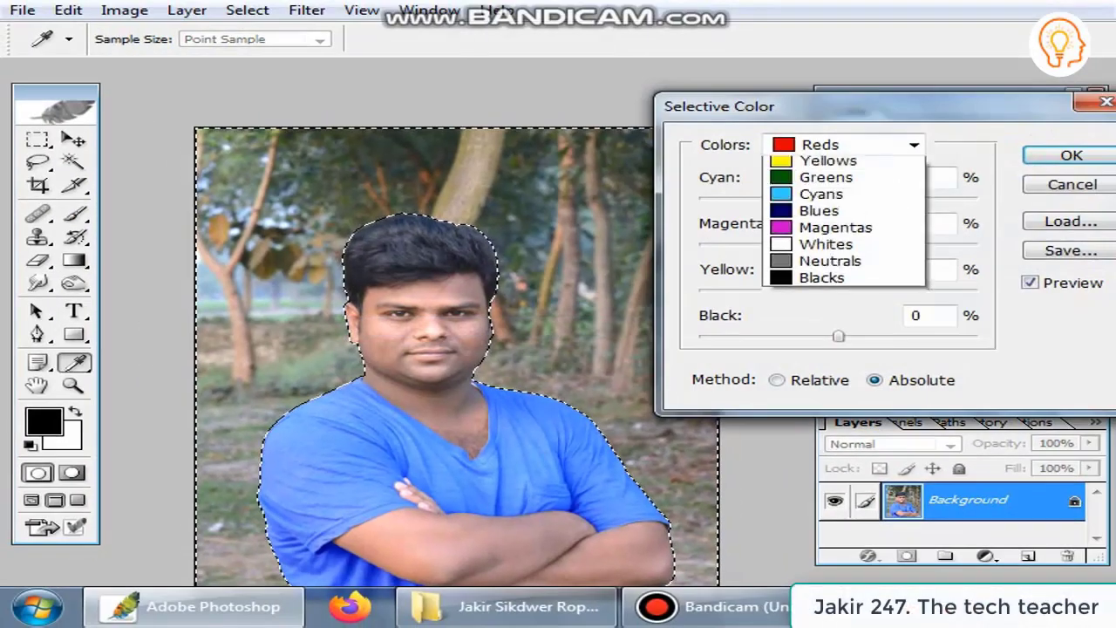
click(822, 276)
drag(838, 336, 872, 336)
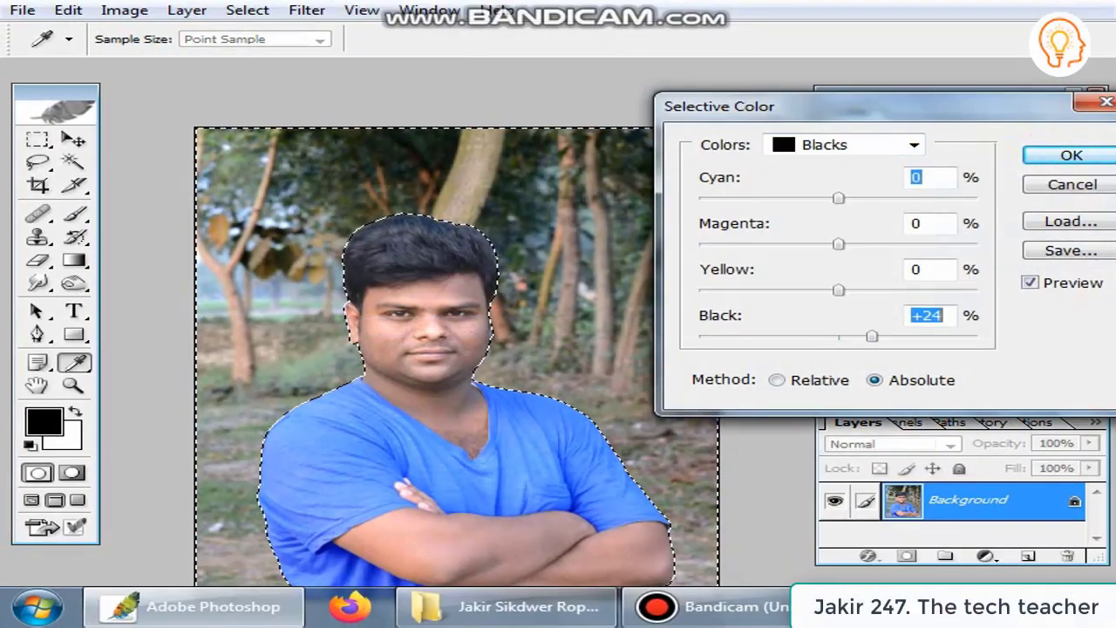
click(1071, 155)
Apply Brightness/Contrast with brightness +9 and contrast +29
click(124, 10)
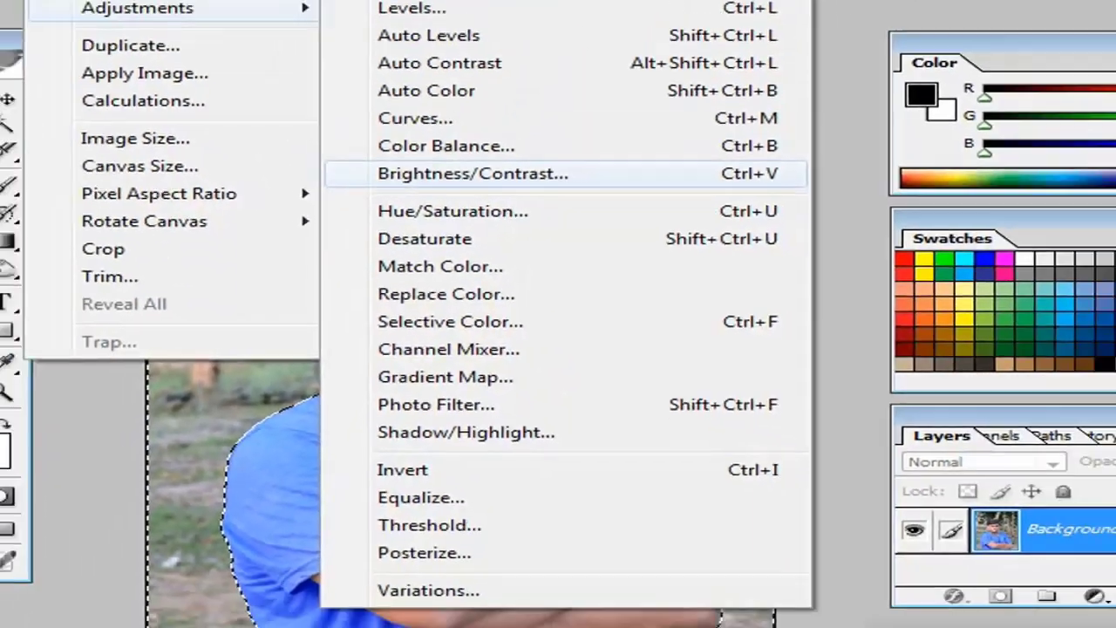
click(460, 172)
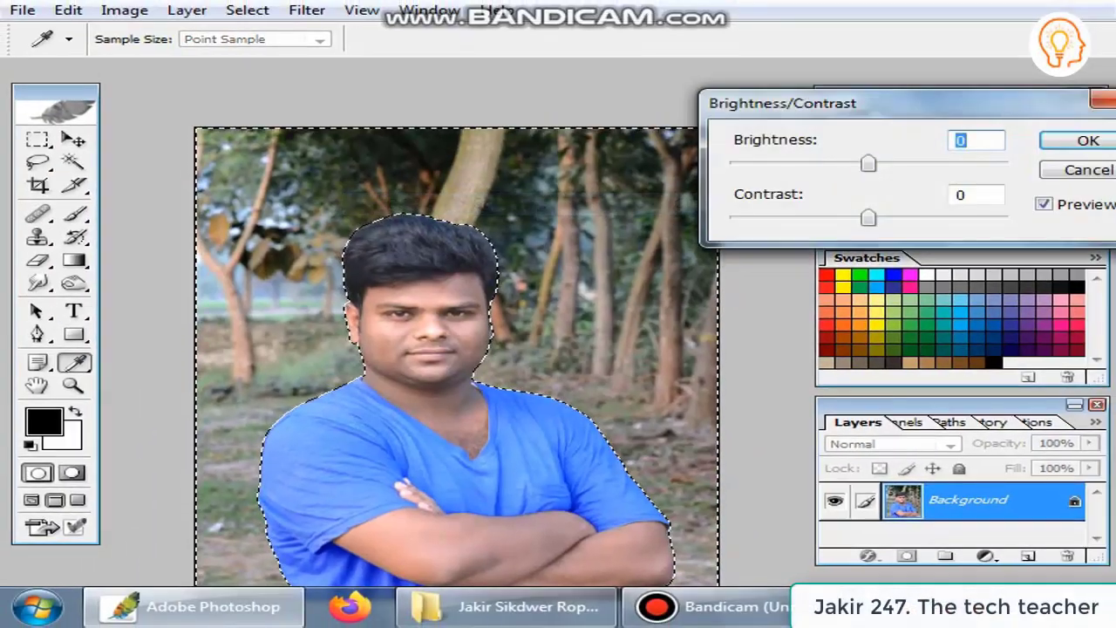
drag(868, 217, 909, 217)
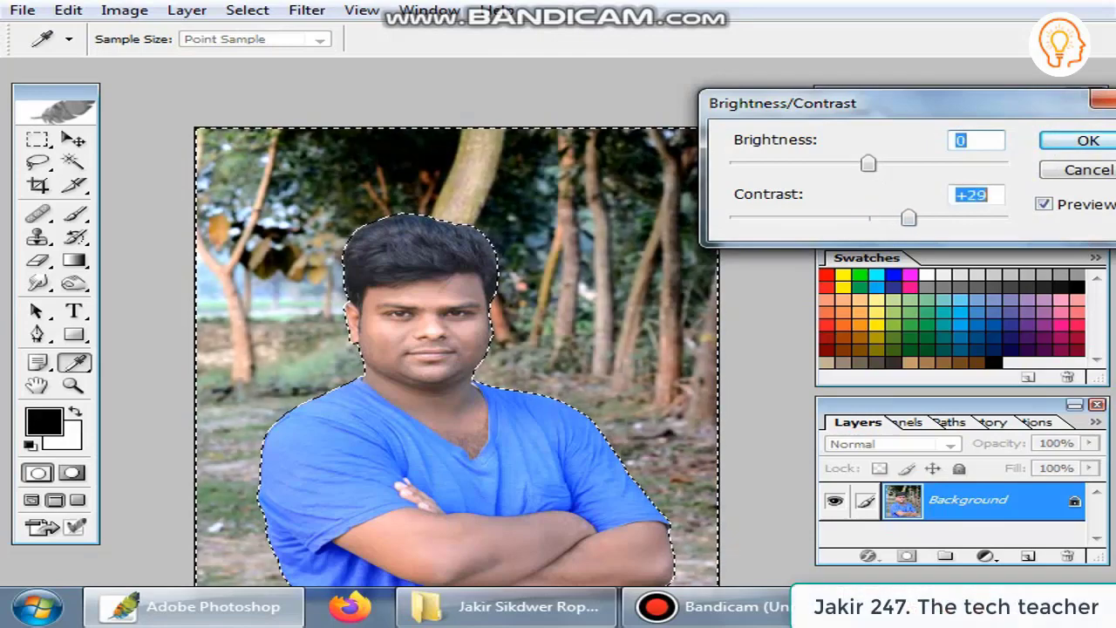
drag(868, 164, 880, 164)
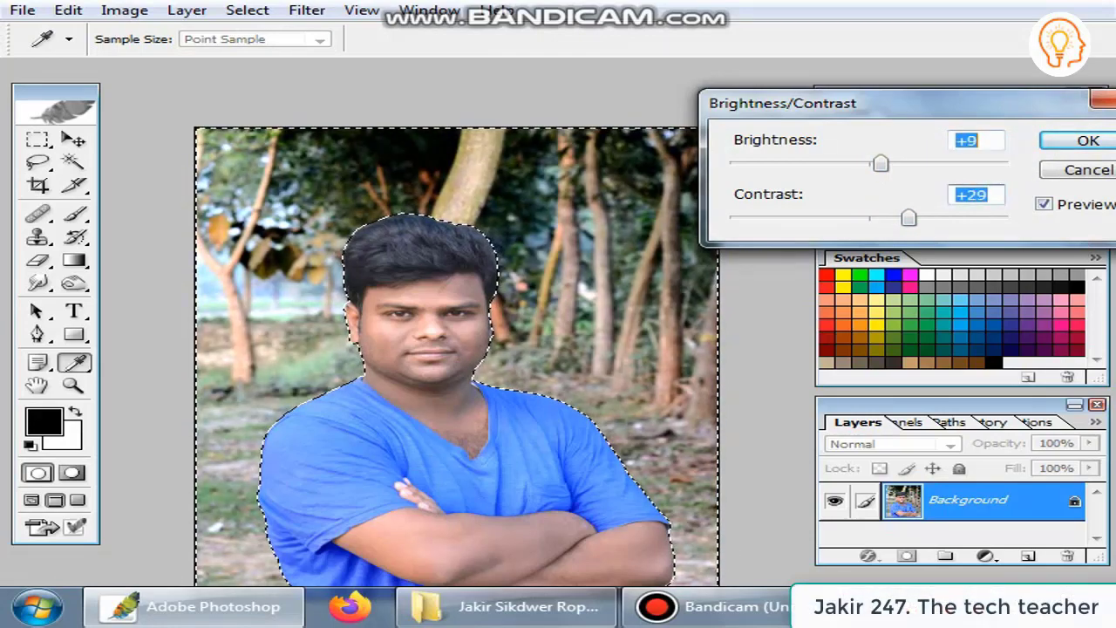
key(Return)
Nudge the Levels midtones and highlights slightly, then apply automatic colour correction
key(alt+i)
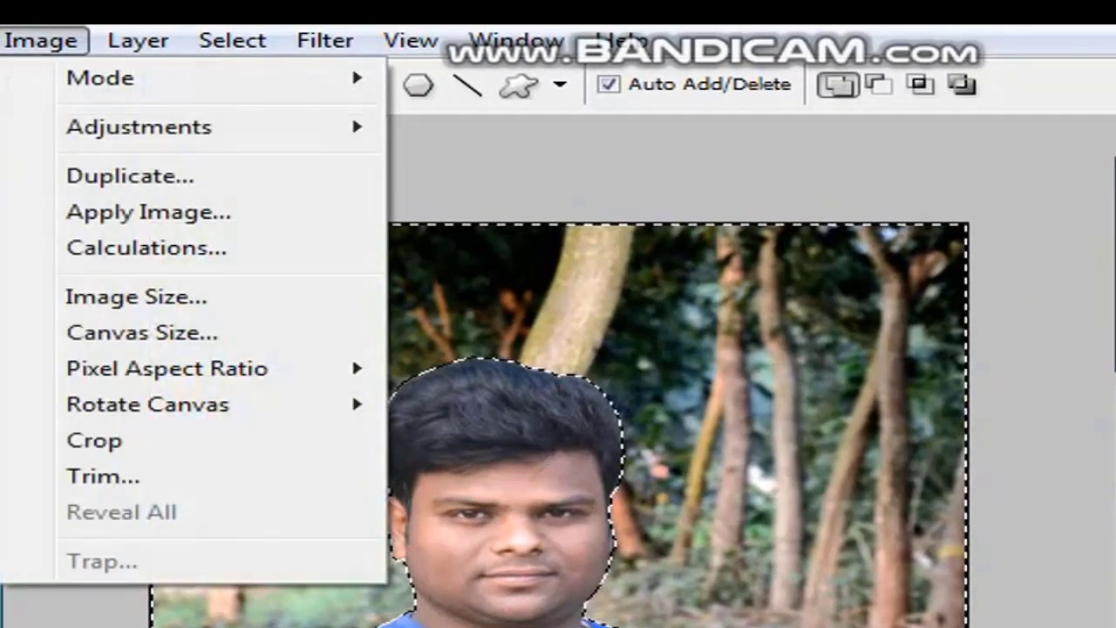
key(a)
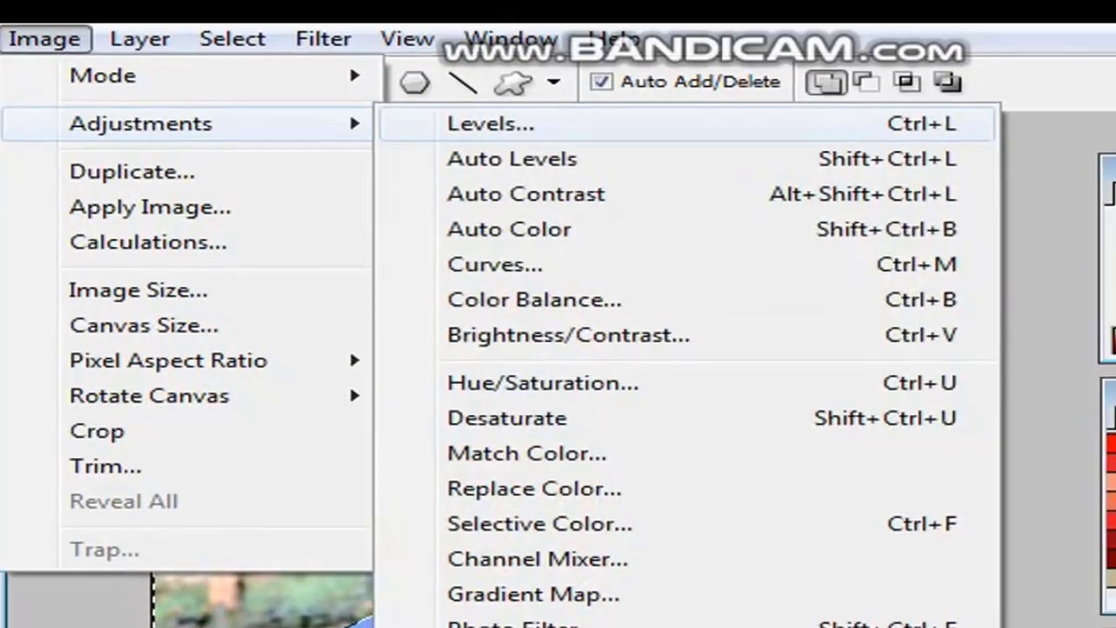
key(Return)
key(Down)
key(Down)
key(Down)
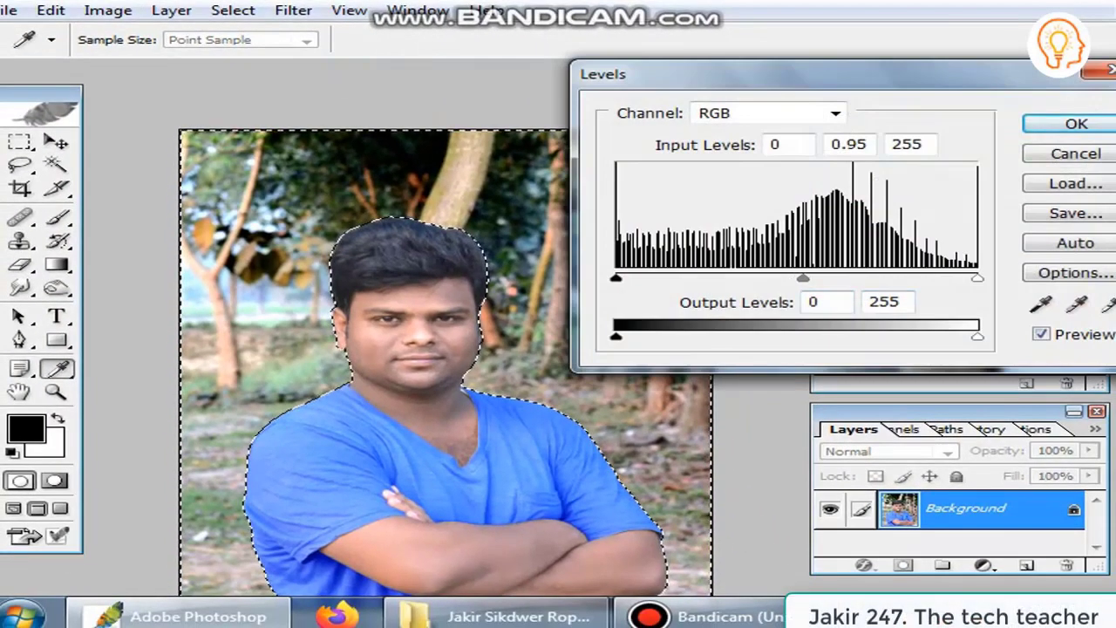
key(Down)
key(Down)
key(Down)
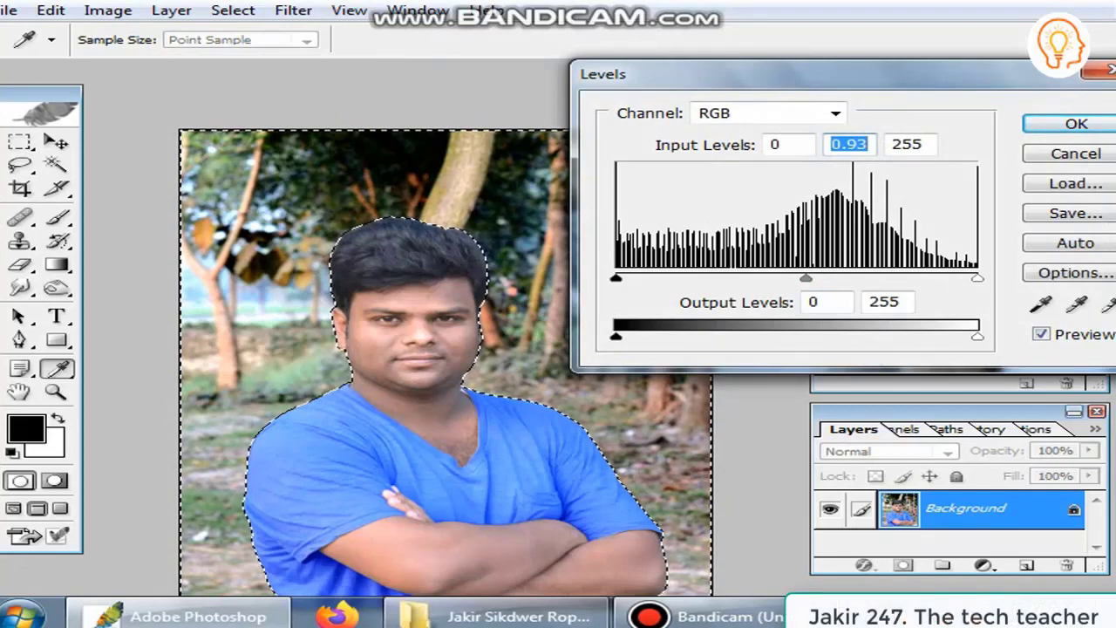
key(Tab)
key(shift+Down)
key(Return)
key(alt+i)
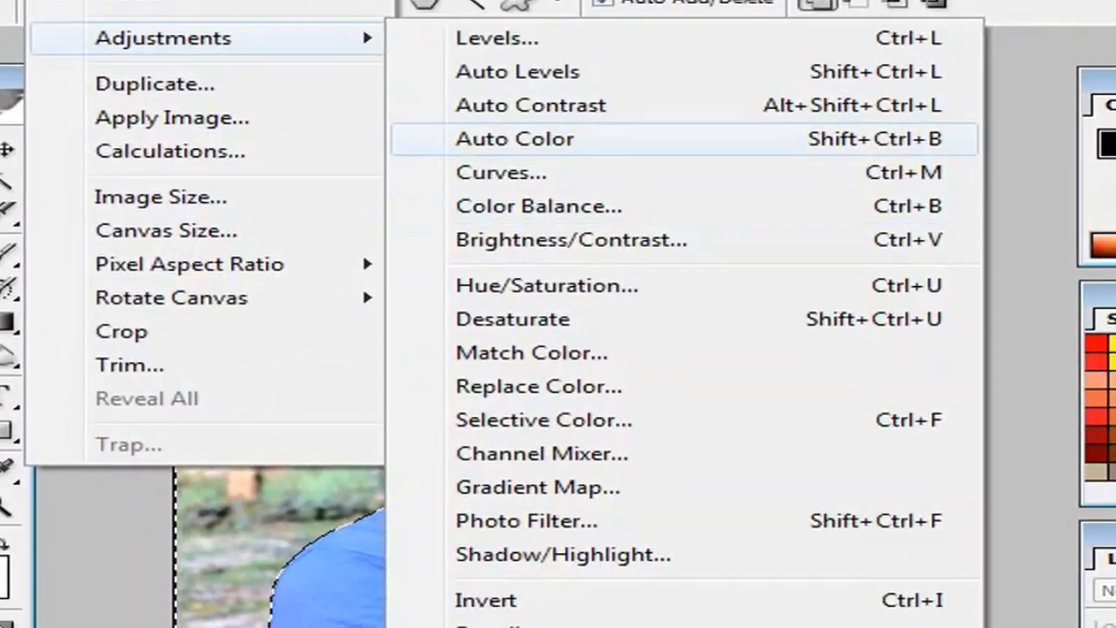
key(Return)
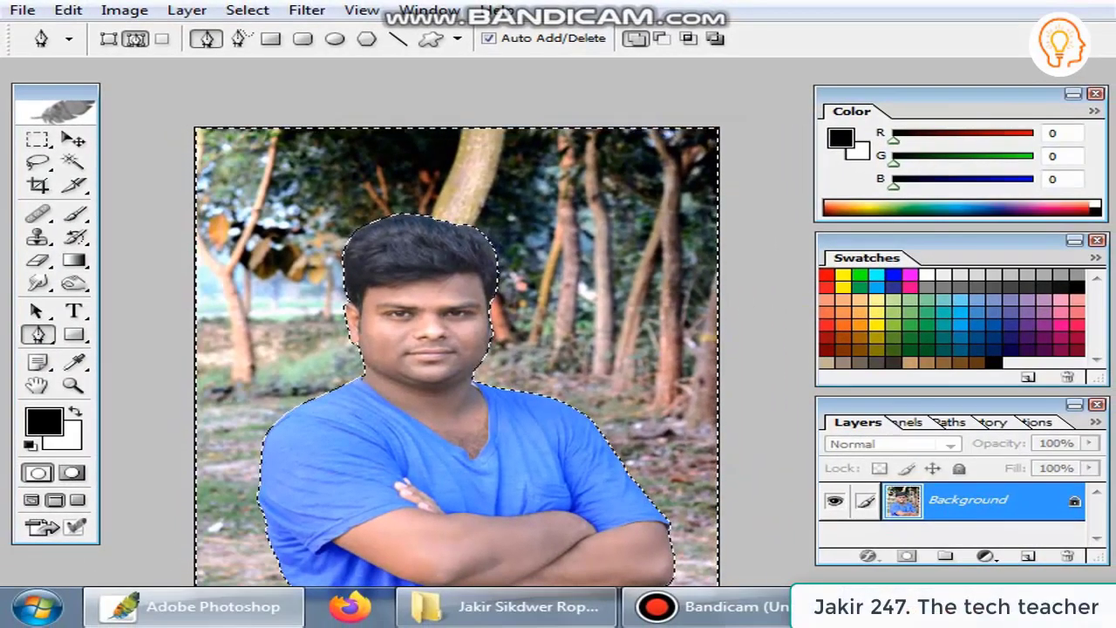
Set Color Balance highlights to −12, −21, −19 on the background
key(alt+i)
key(Down)
key(Down)
key(Right)
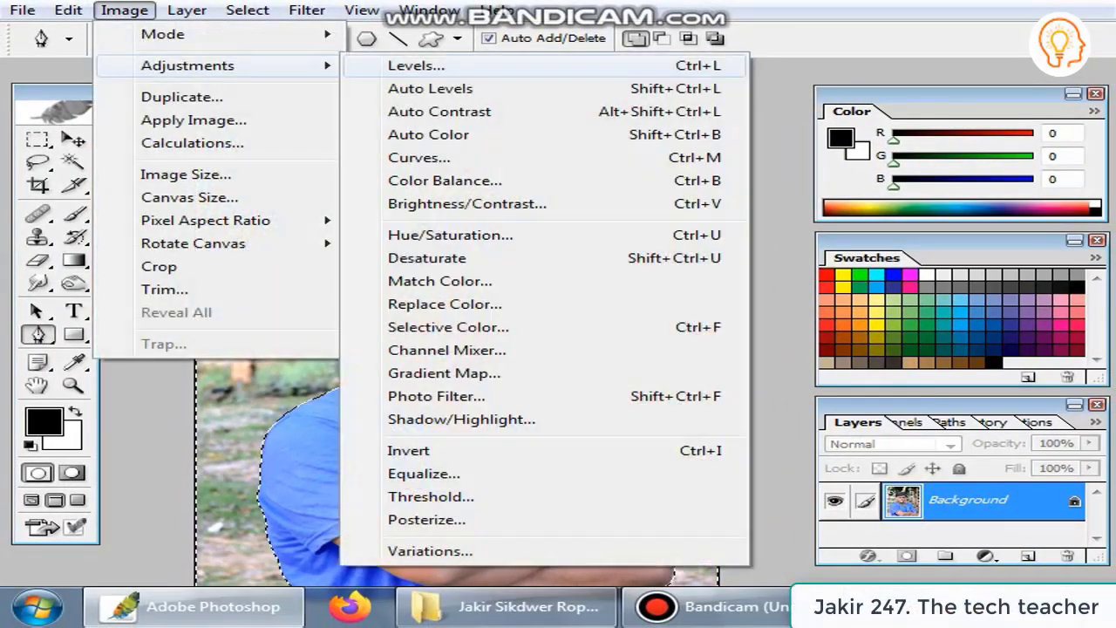
key(Down)
key(Down)
key(Down)
key(Down)
key(Down)
key(Return)
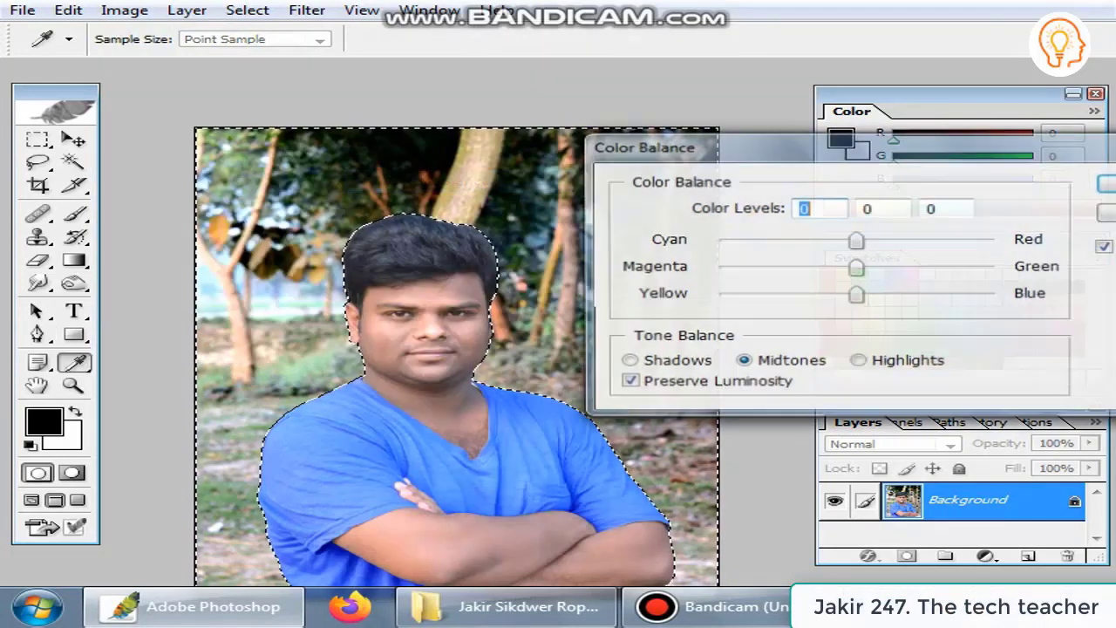
key(alt+h)
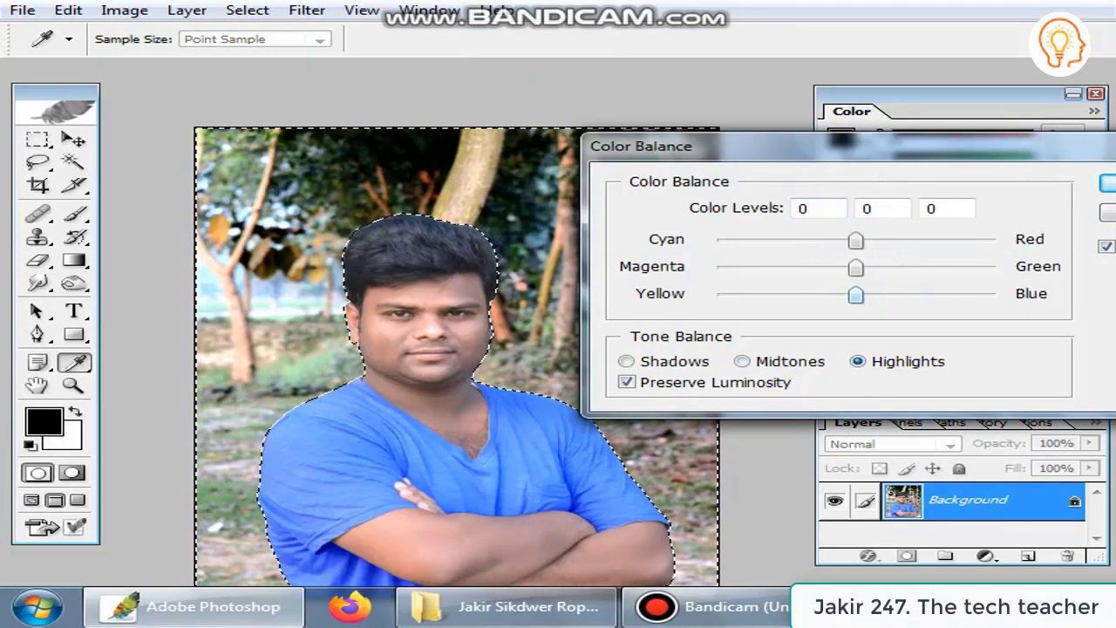
drag(855, 294, 829, 294)
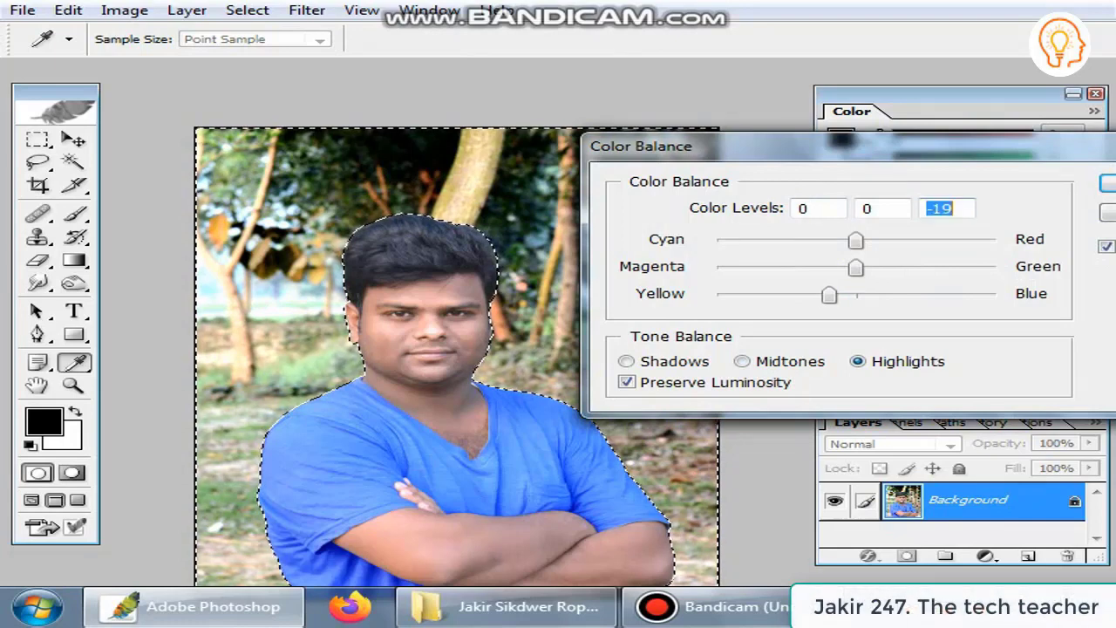
mouse_move(855, 240)
mouse_down()
mouse_move(912, 239)
mouse_move(811, 240)
mouse_move(839, 240)
mouse_move(867, 267)
mouse_move(905, 267)
mouse_move(735, 266)
mouse_move(838, 267)
mouse_move(828, 267)
mouse_up()
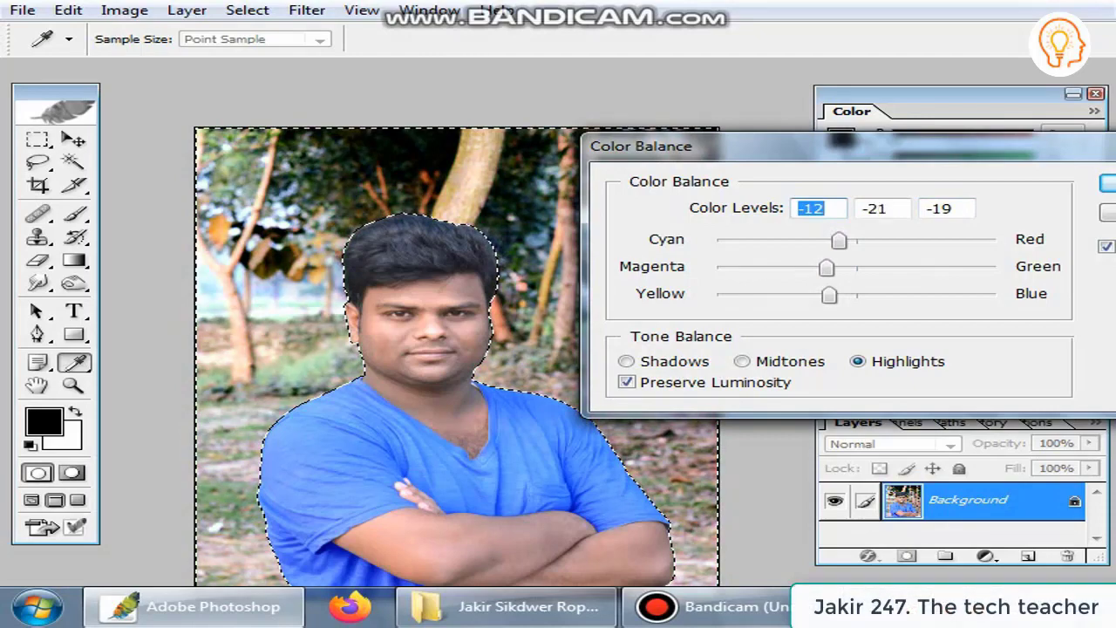
key(Tab)
key(Return)
key(p)
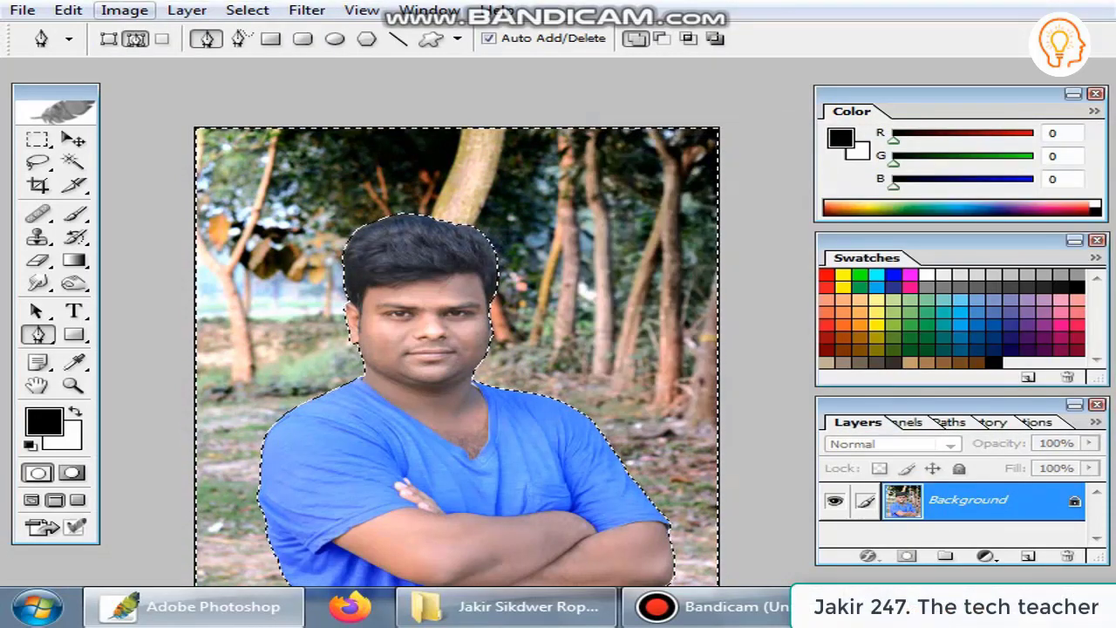
Tint the background with a Blue Photo Filter at 10% density, luminosity preserved
click(307, 10)
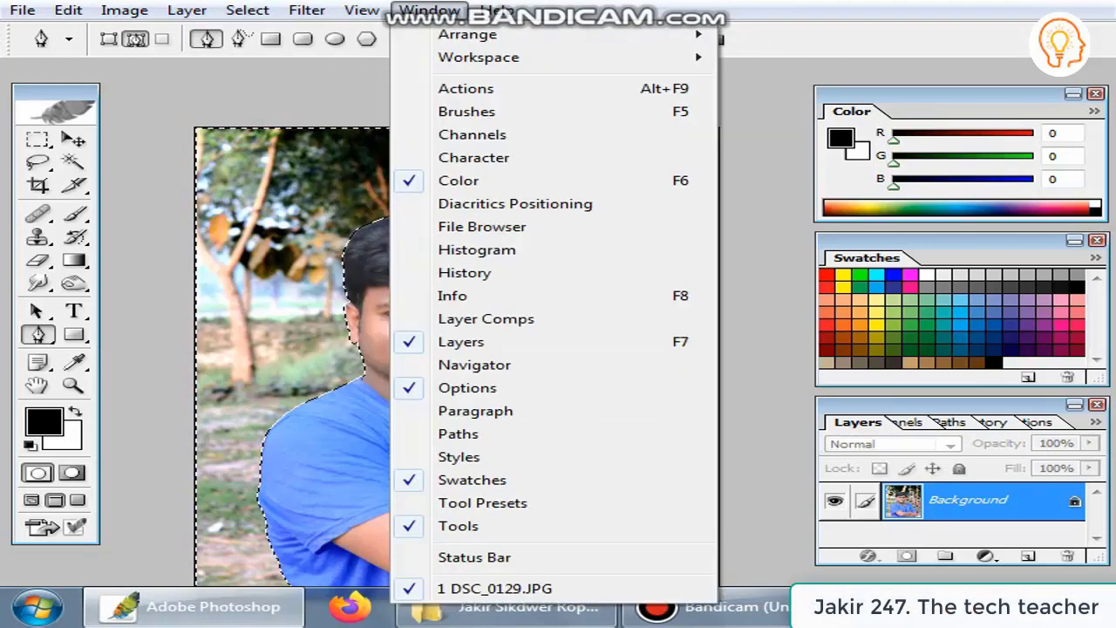
click(361, 10)
click(124, 10)
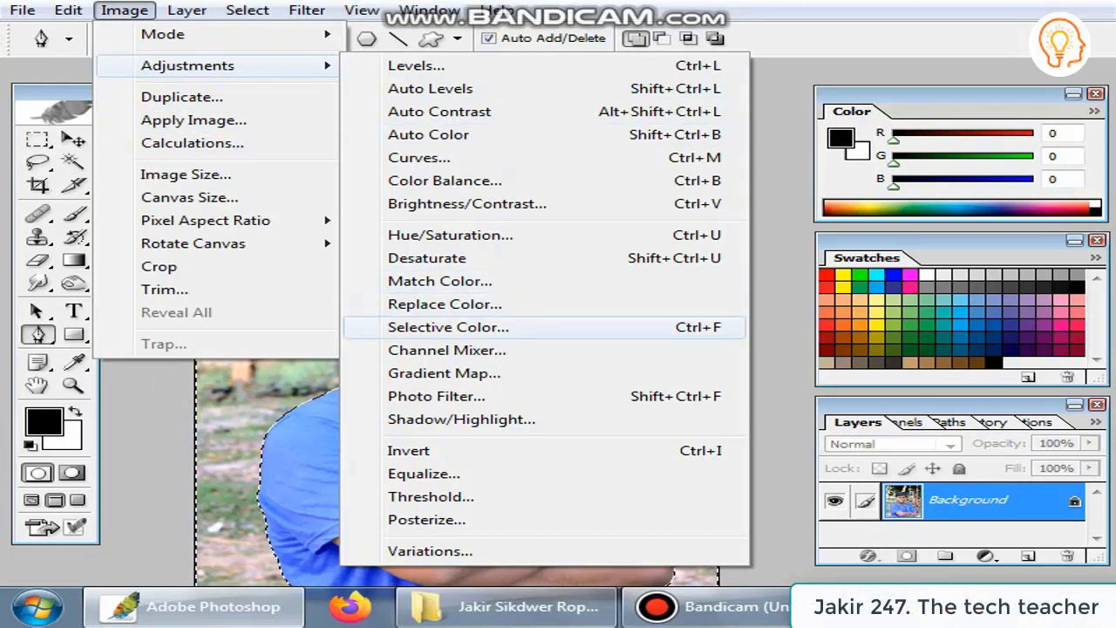
click(436, 396)
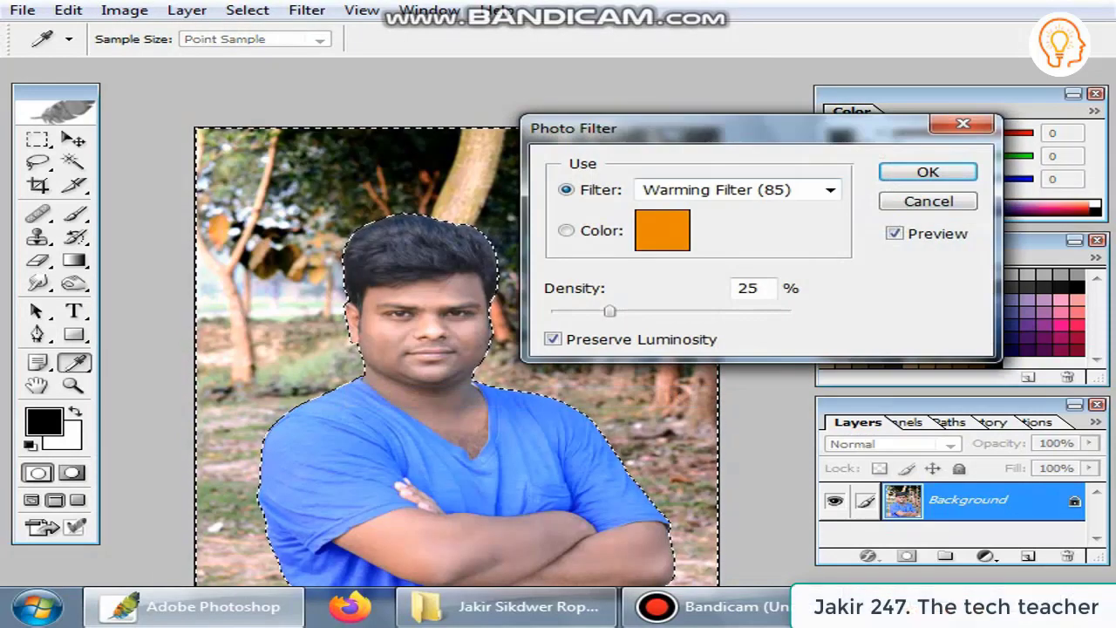
drag(611, 129, 743, 113)
click(964, 174)
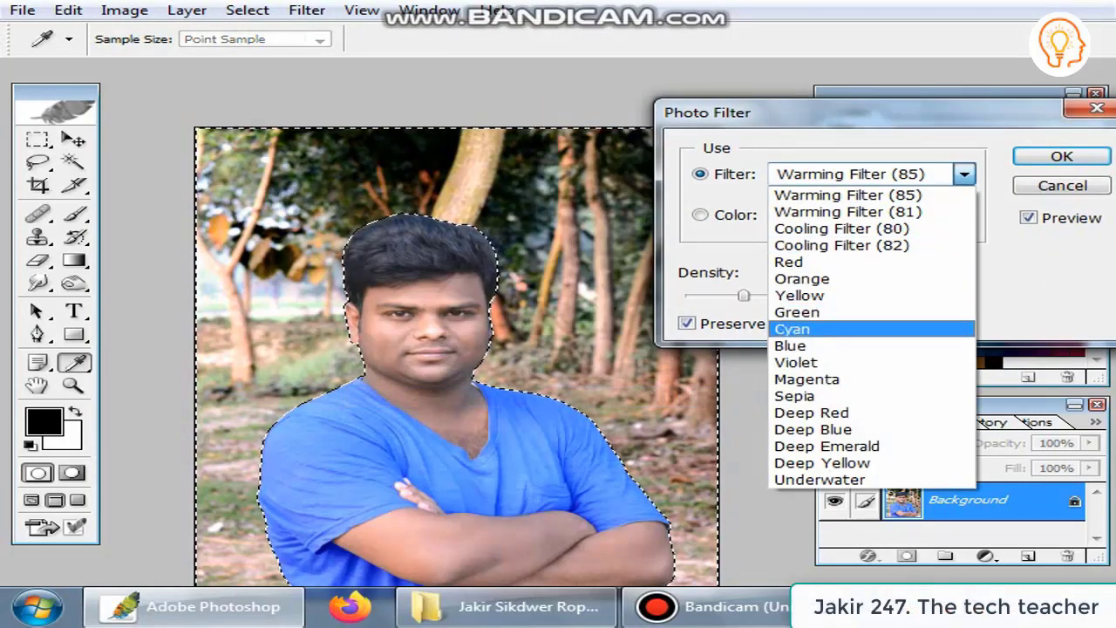
click(792, 345)
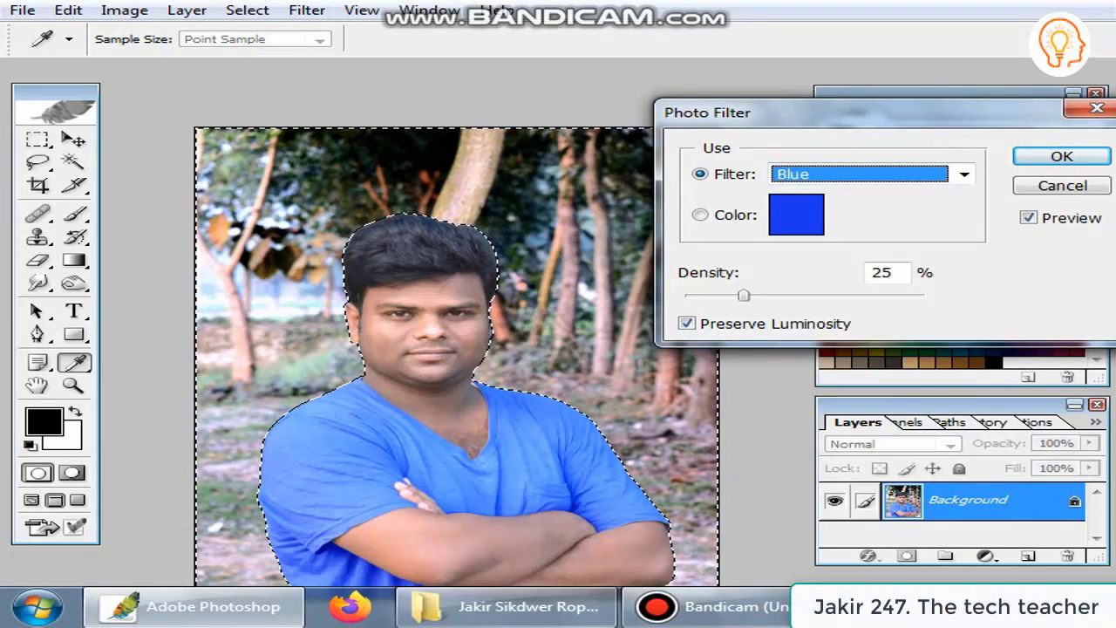
drag(744, 295, 781, 296)
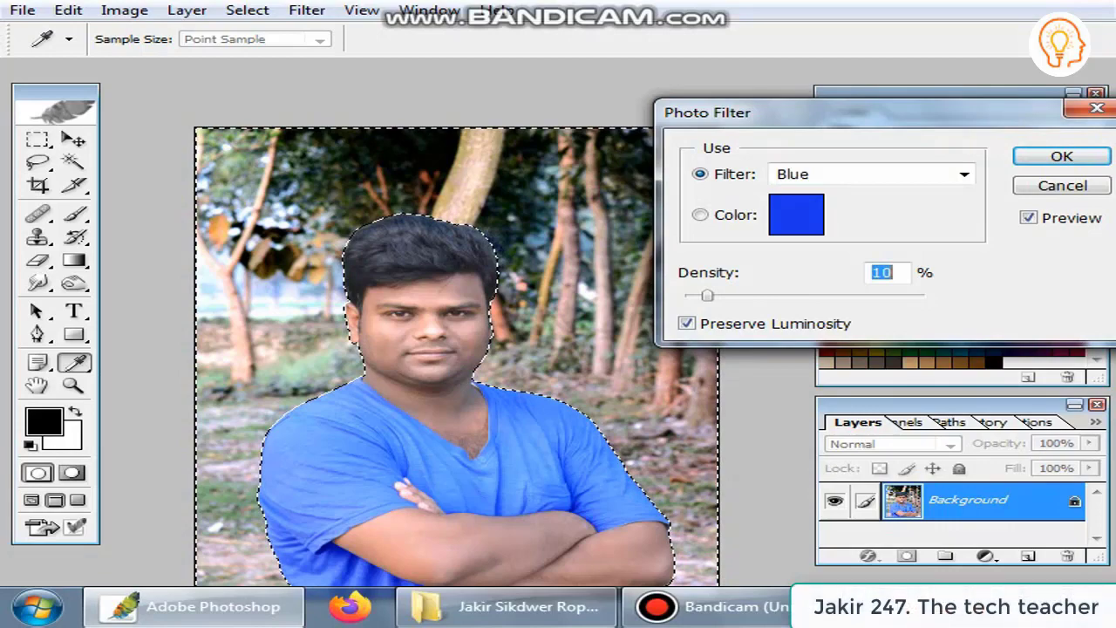
drag(707, 295, 681, 296)
click(1061, 156)
key(p)
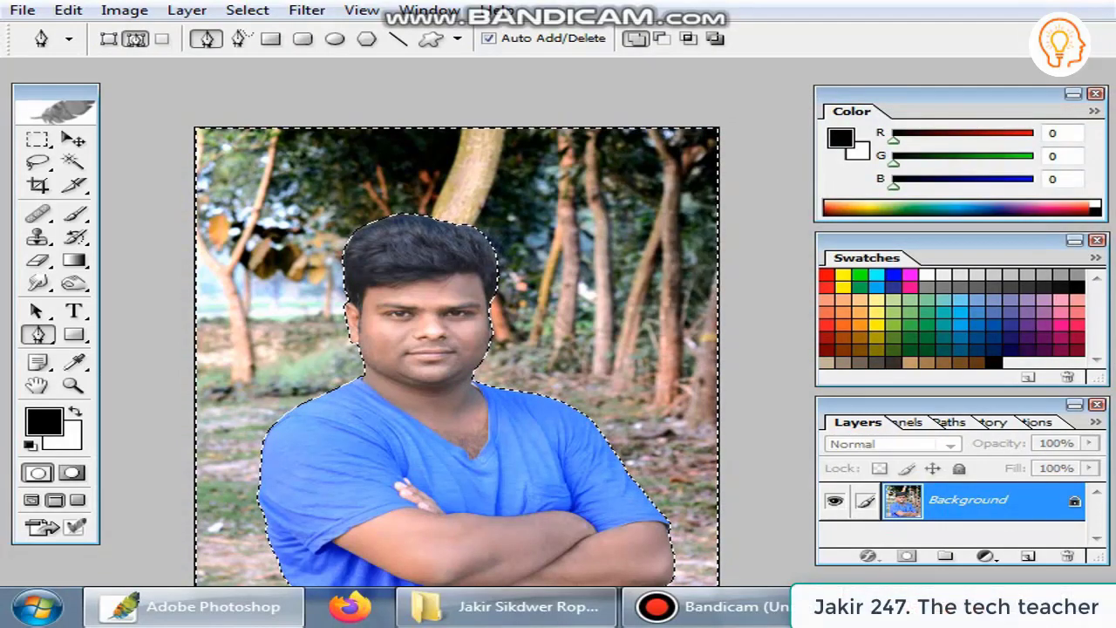
Apply Shadow/Highlight to the background with Shadows 67% and Highlights 16%
click(124, 9)
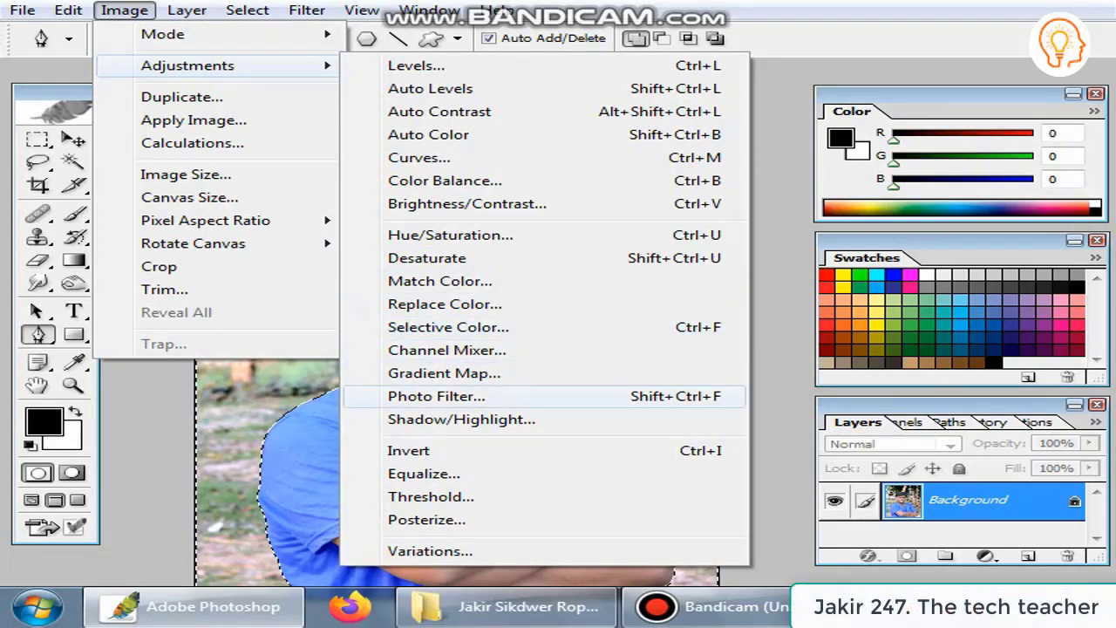
click(462, 419)
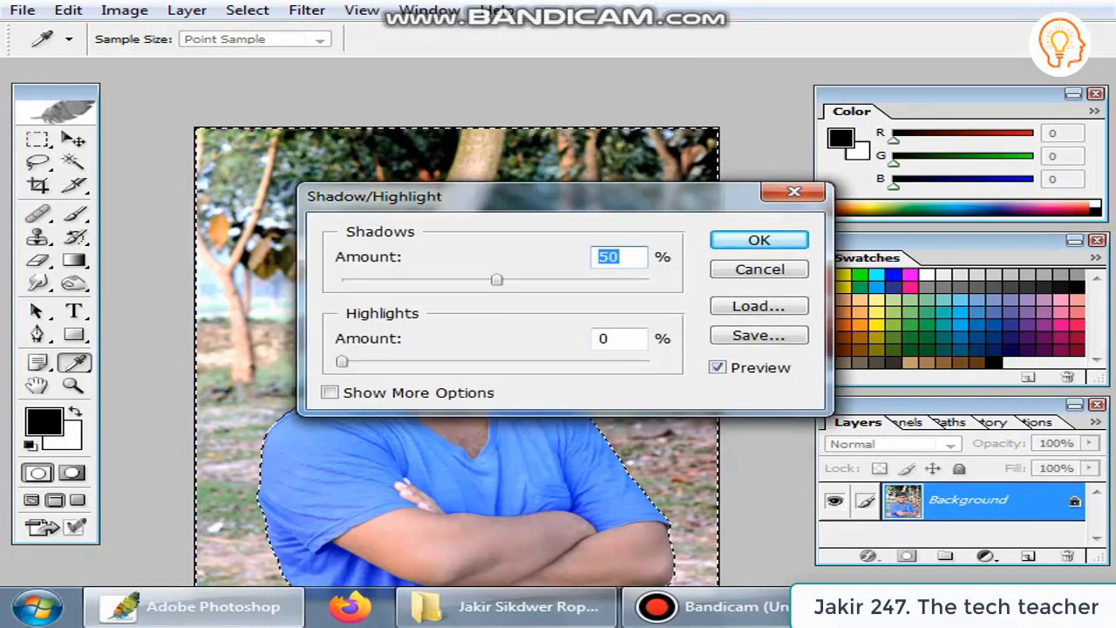
drag(393, 219, 729, 95)
drag(831, 180, 883, 181)
drag(677, 263, 747, 262)
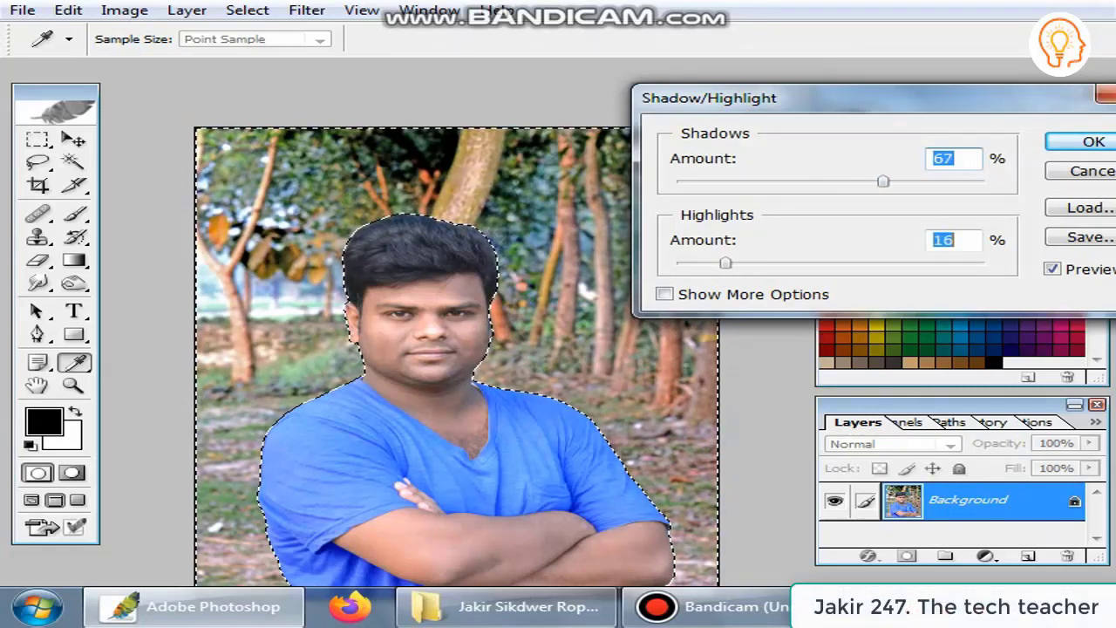
key(Return)
key(p)
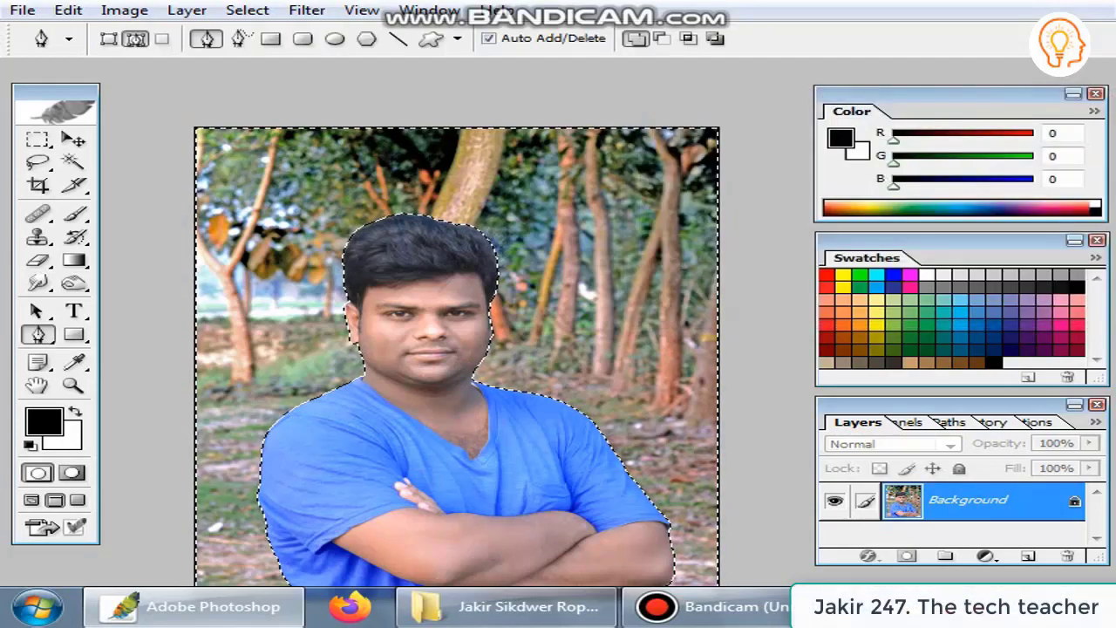
Run Noiseware Professional on the background at defaults (luminance 61%, color 75%)
click(362, 10)
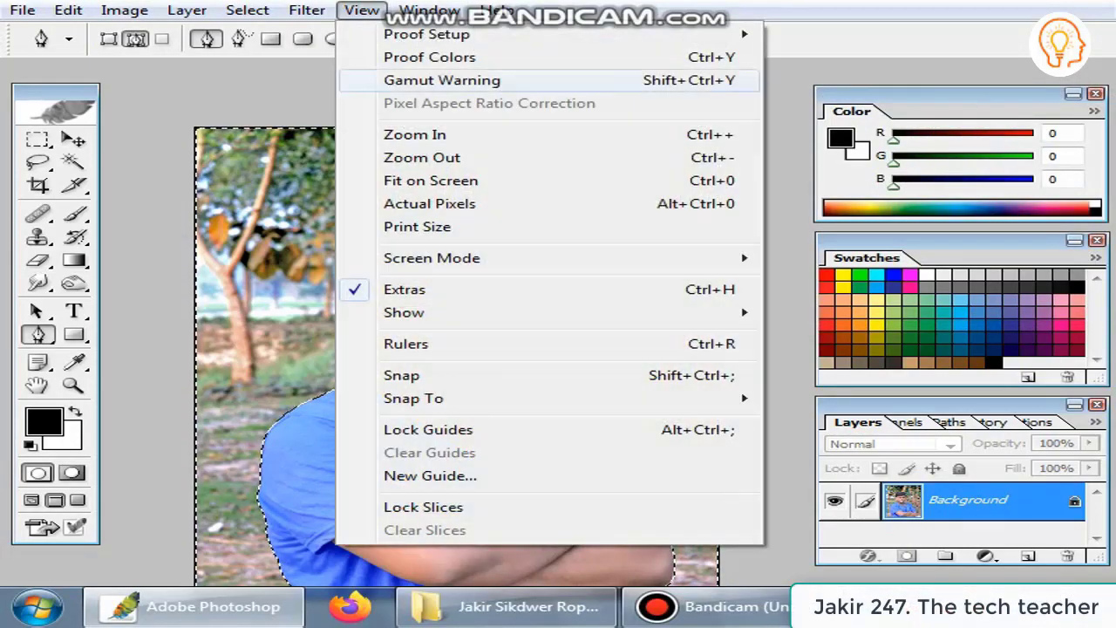
click(307, 10)
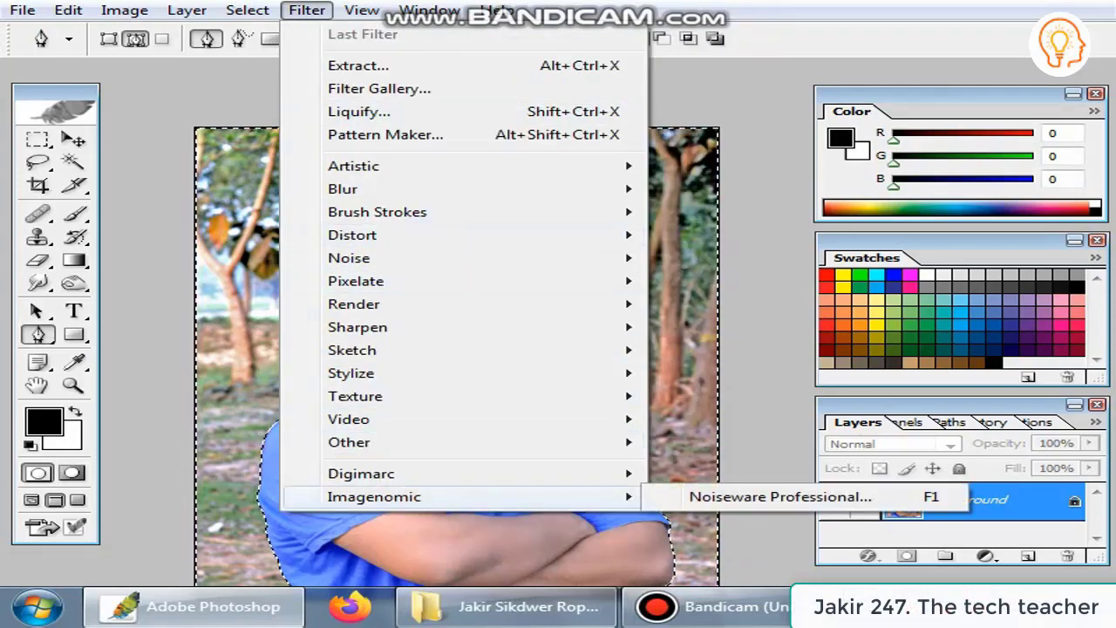
click(781, 496)
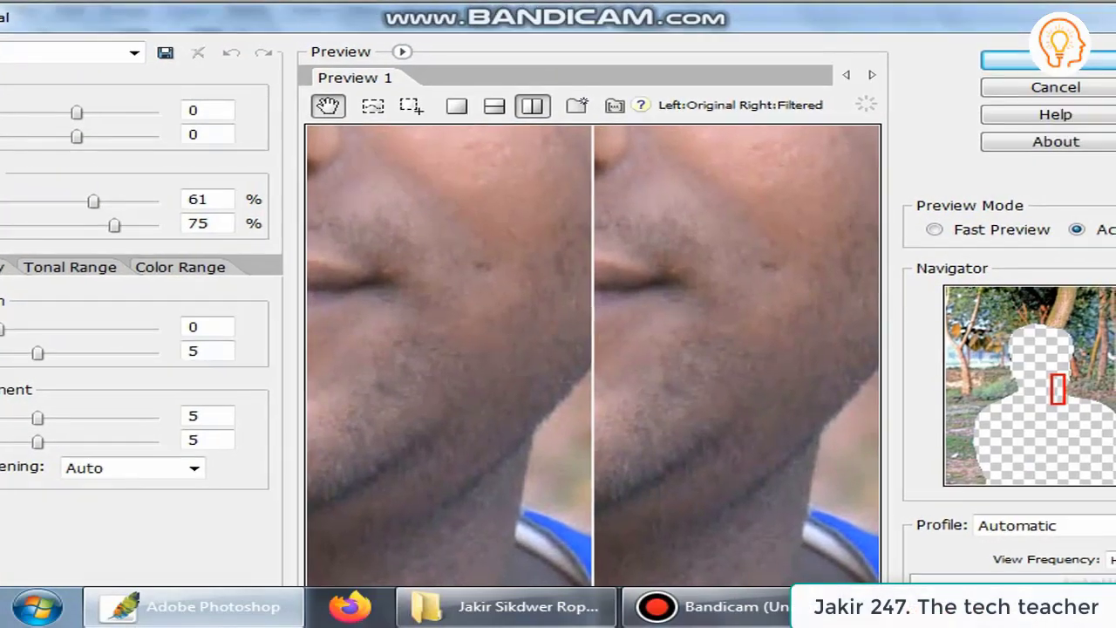
key(Return)
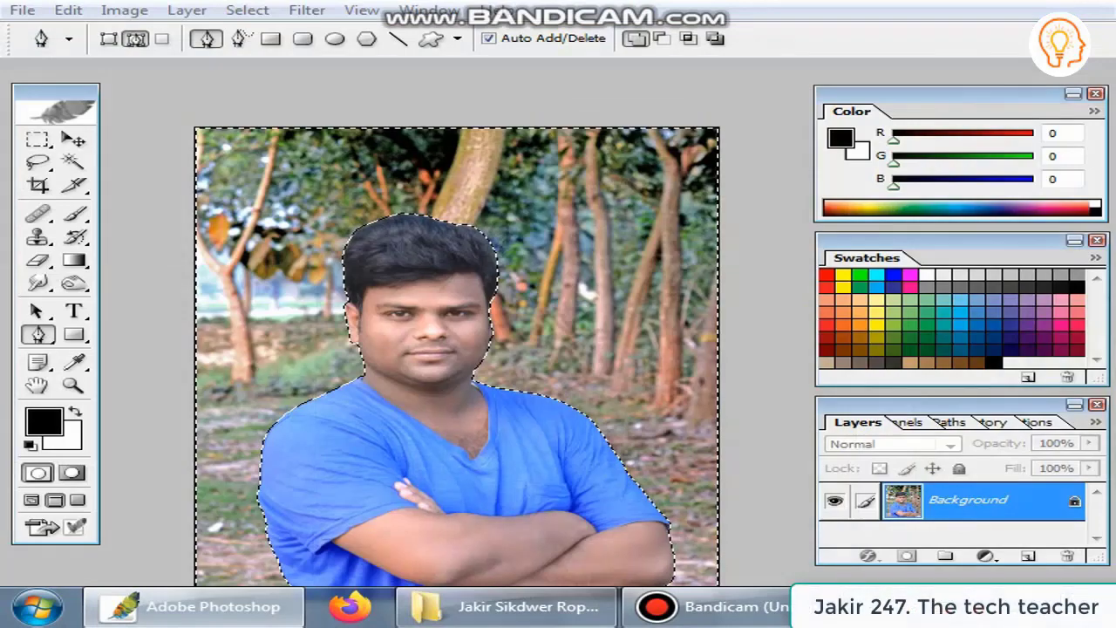
Start the Lens Blur filter from the Filter > Blur menu
key(v)
key(alt+t)
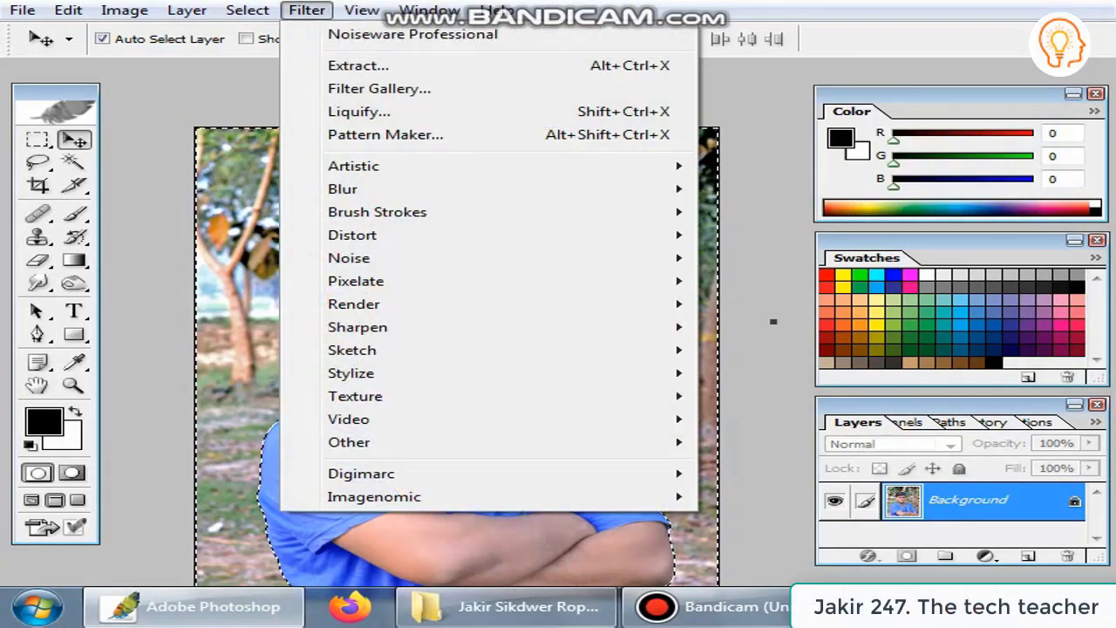
key(Right)
key(Left)
key(Down)
key(Down)
key(Down)
key(Up)
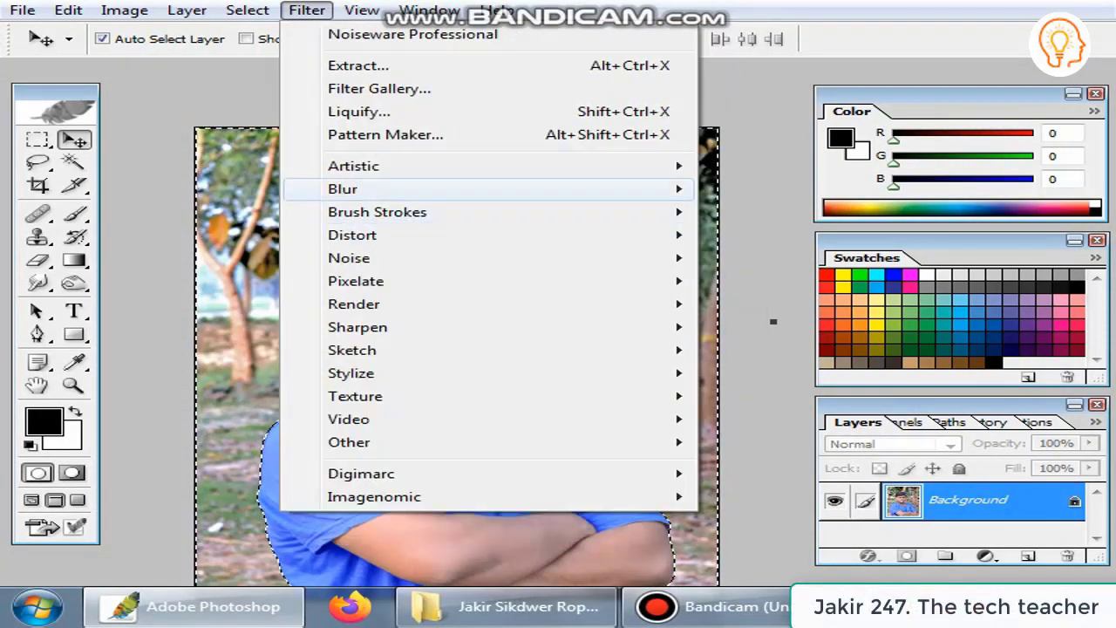
key(Right)
key(Down)
key(Down)
key(Down)
key(Down)
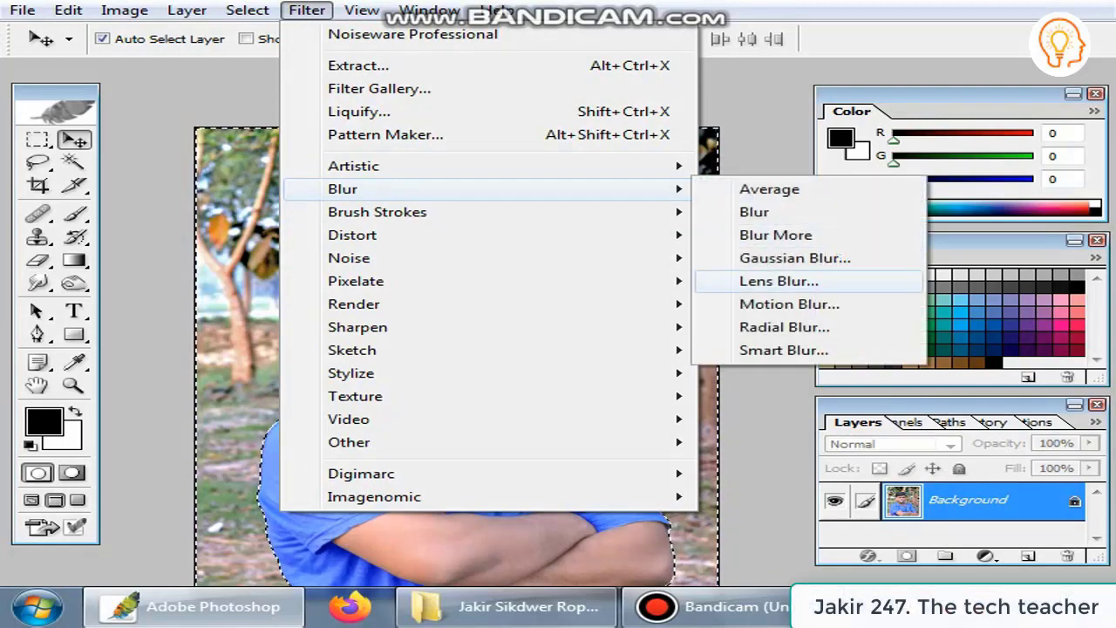
key(Return)
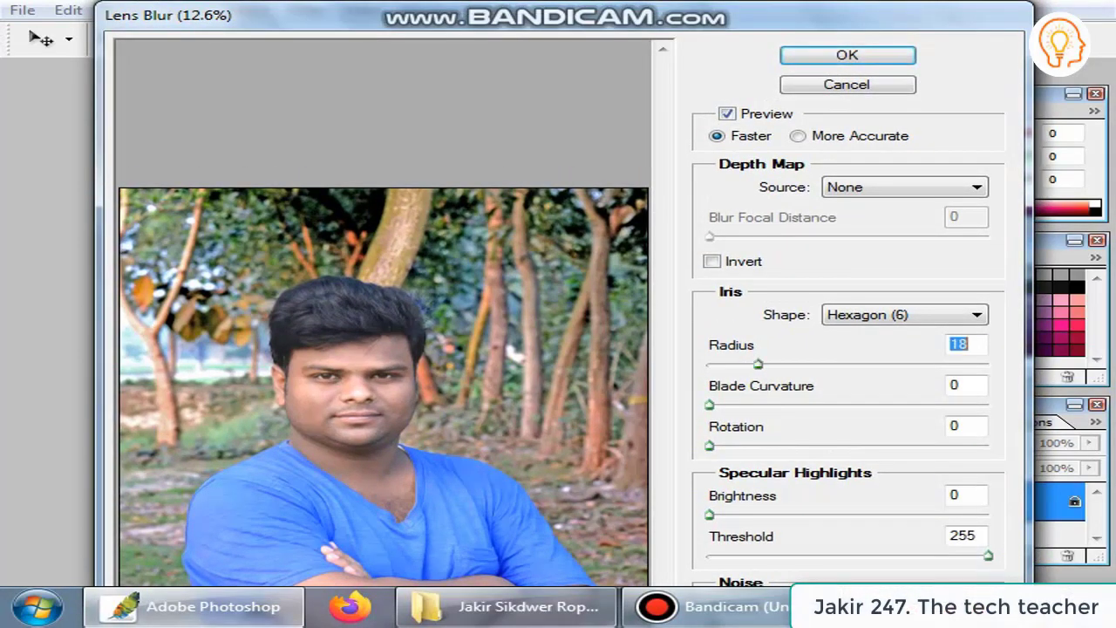
Apply Lens Blur with radius 83, blade curvature 78, rotation 230 and brightness 10
drag(758, 364, 811, 364)
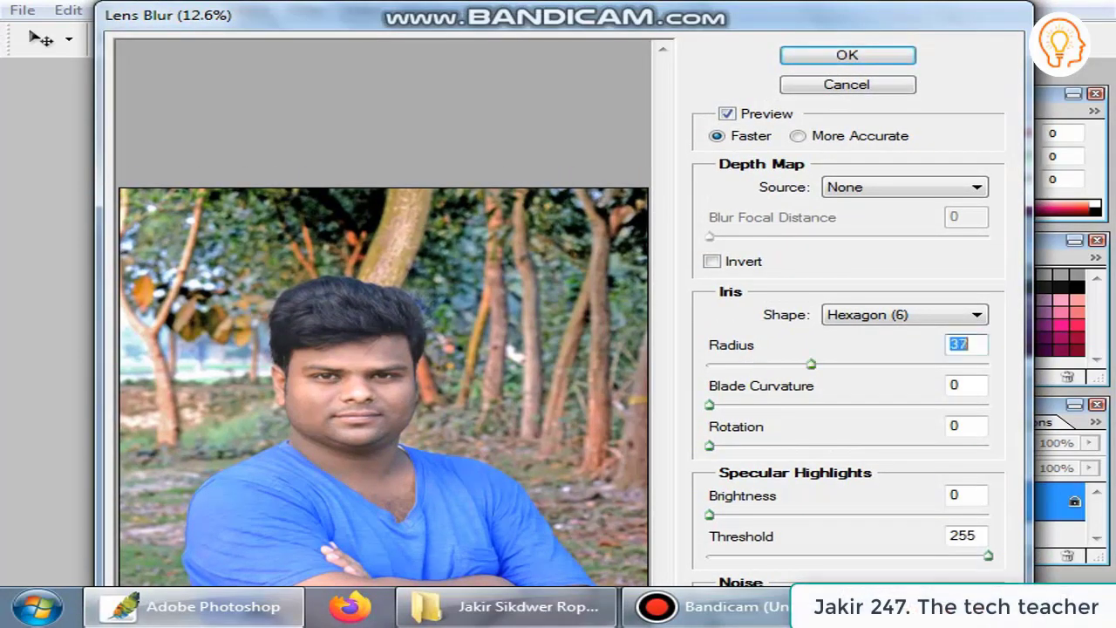
drag(709, 404, 778, 405)
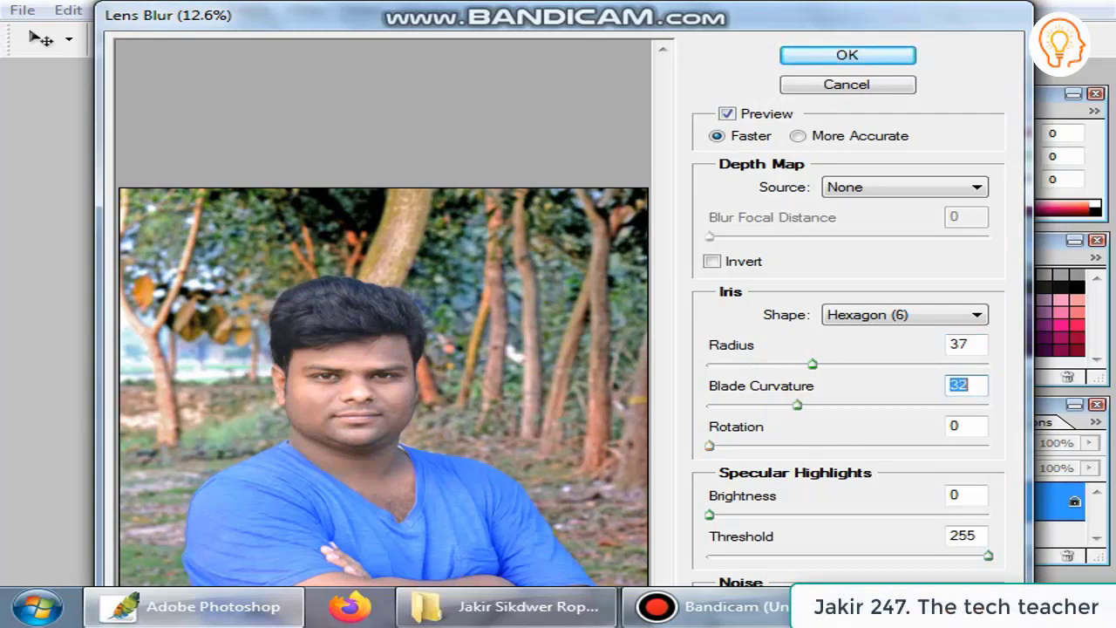
drag(812, 363, 925, 364)
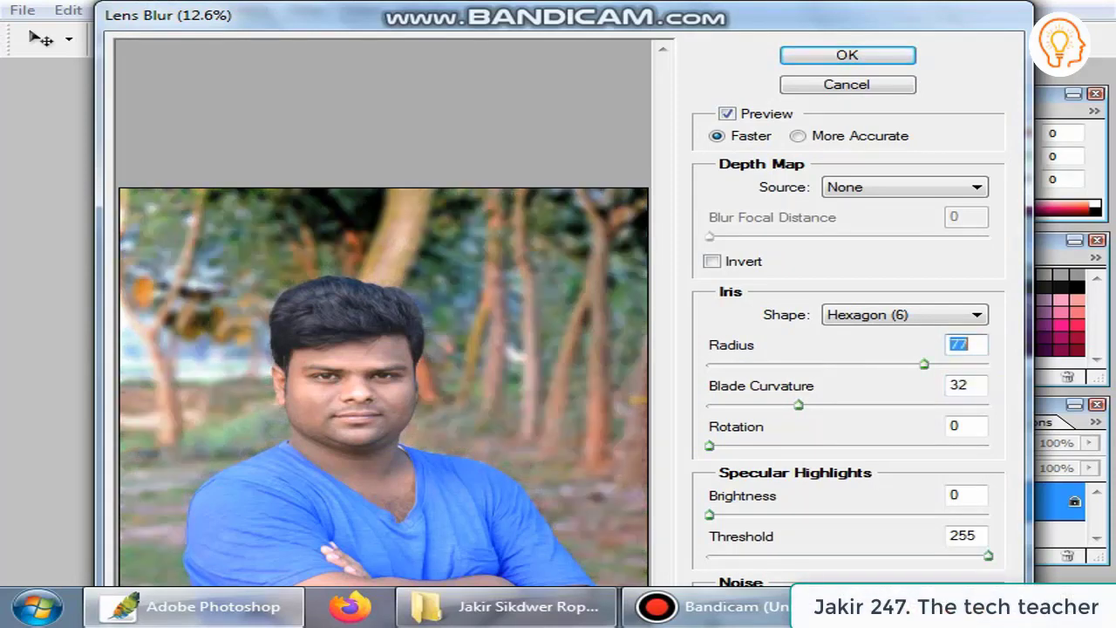
drag(798, 405, 822, 405)
drag(708, 446, 807, 446)
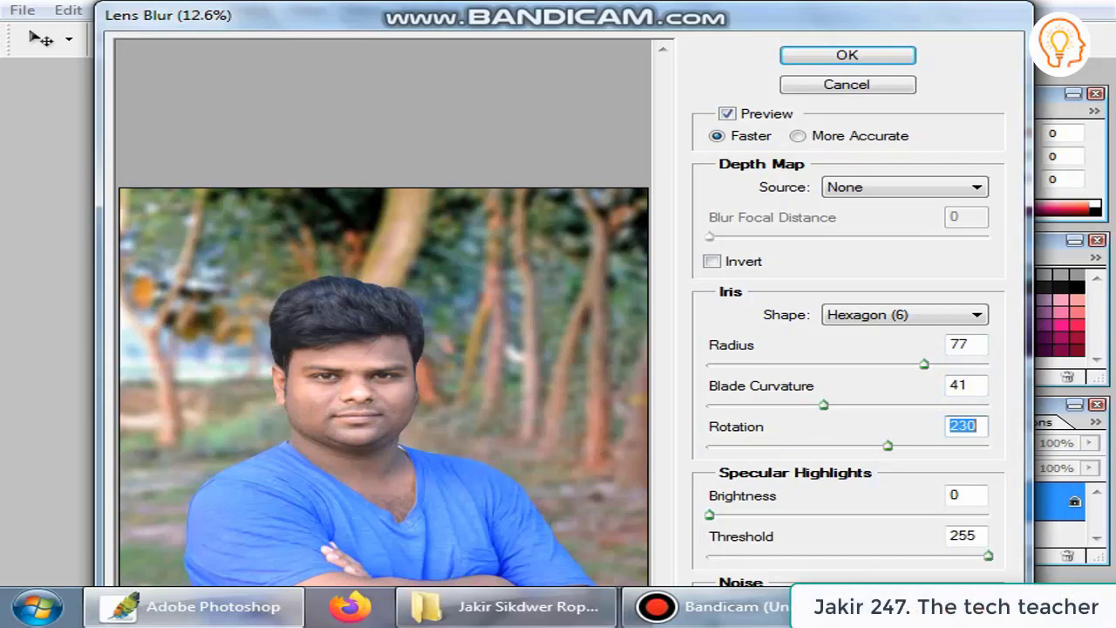
drag(925, 363, 940, 364)
drag(824, 405, 879, 405)
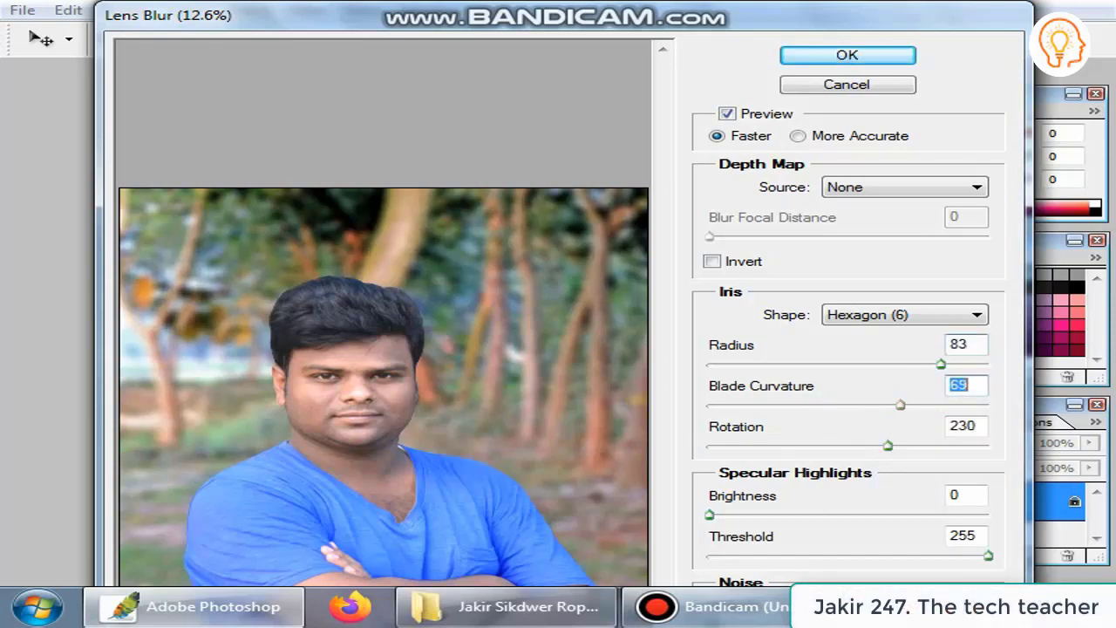
drag(900, 404, 925, 405)
drag(709, 515, 735, 515)
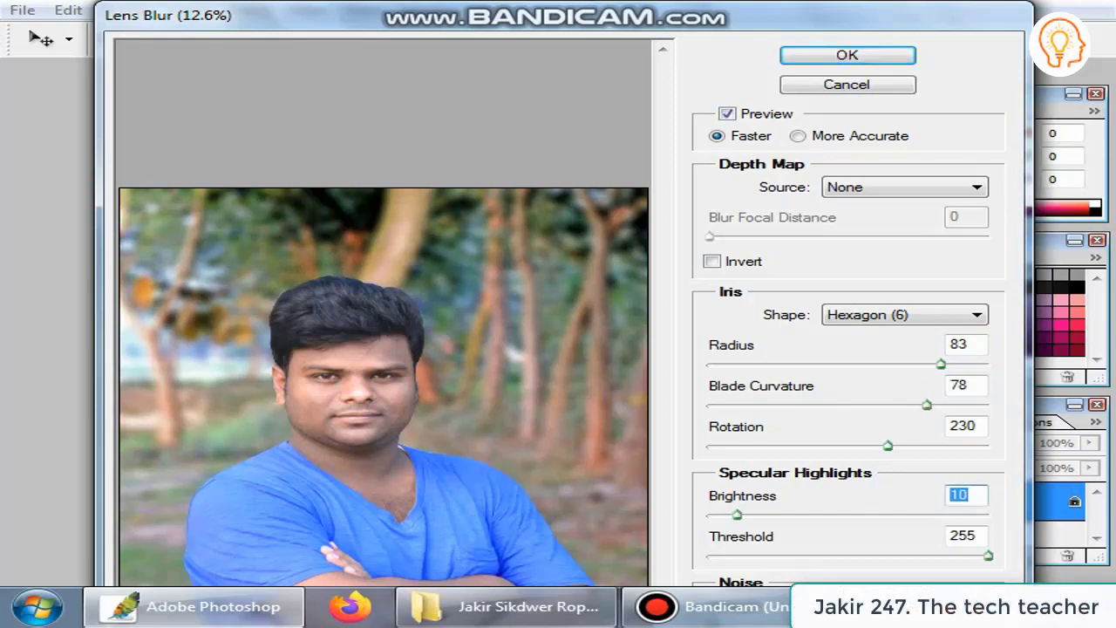
key(Return)
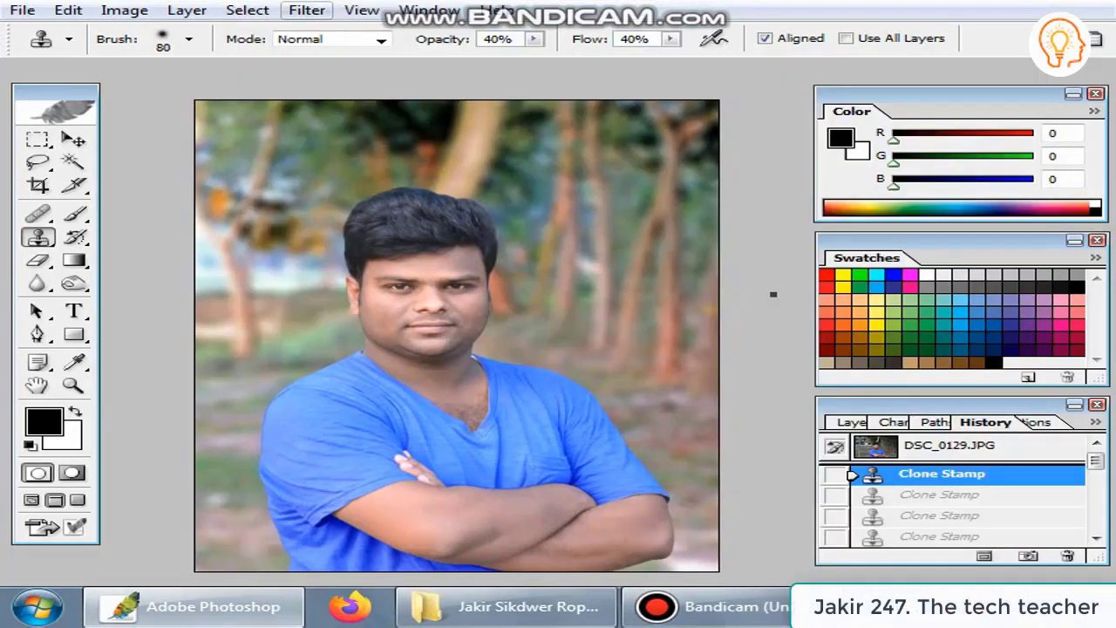
Run Imagenomic Noiseware Professional on the whole photo and zoom in to check the face
click(307, 10)
mouse_move(375, 496)
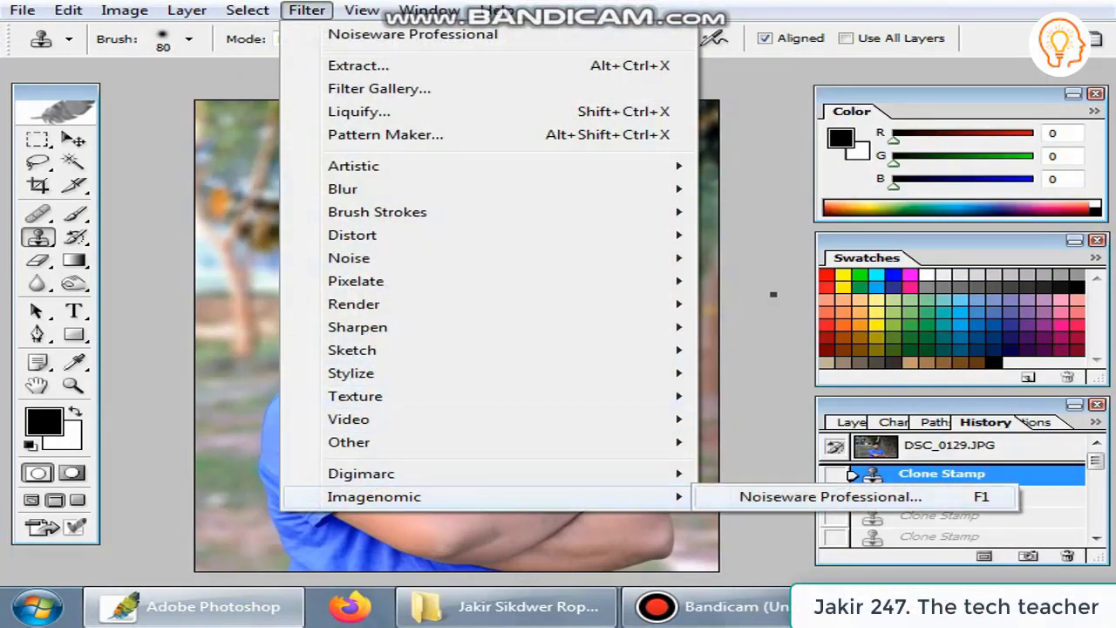
click(830, 496)
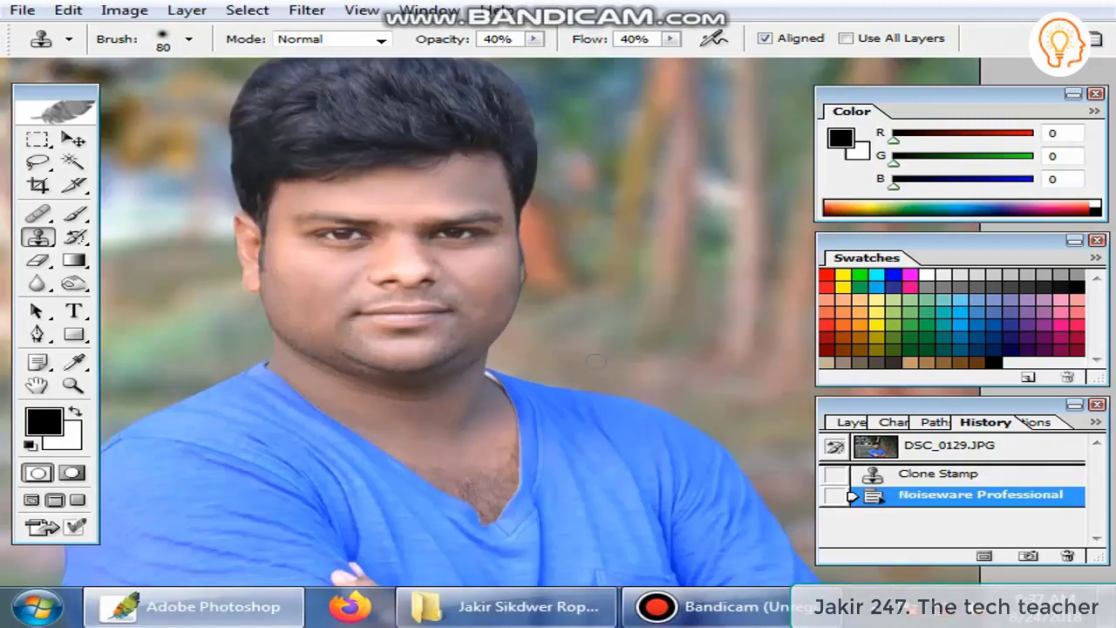
key(ctrl+plus)
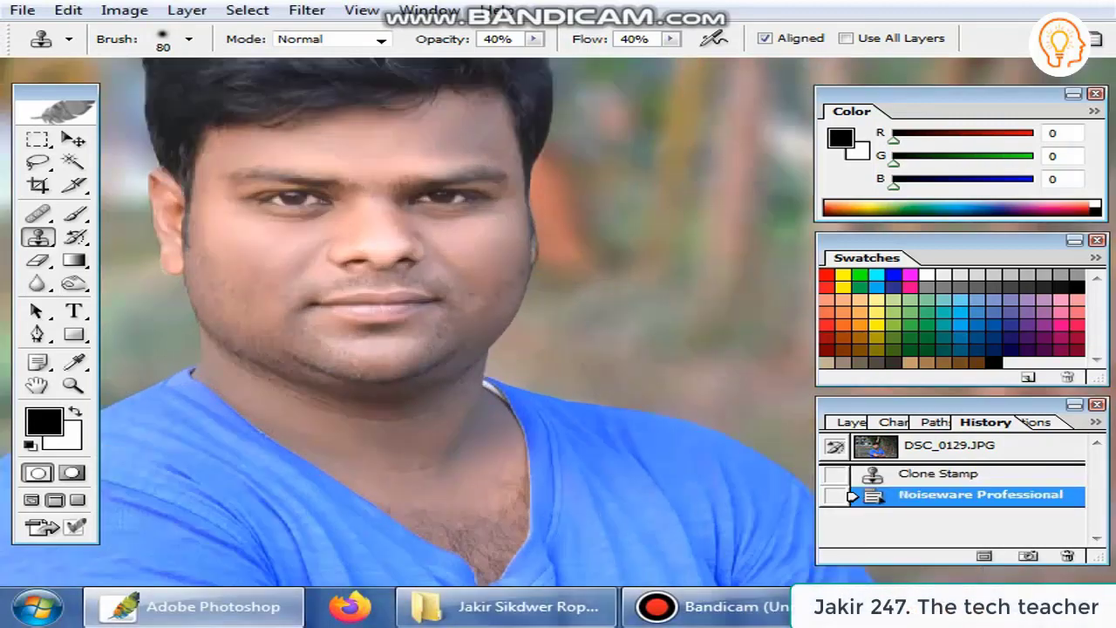
key(ctrl+minus)
click(124, 10)
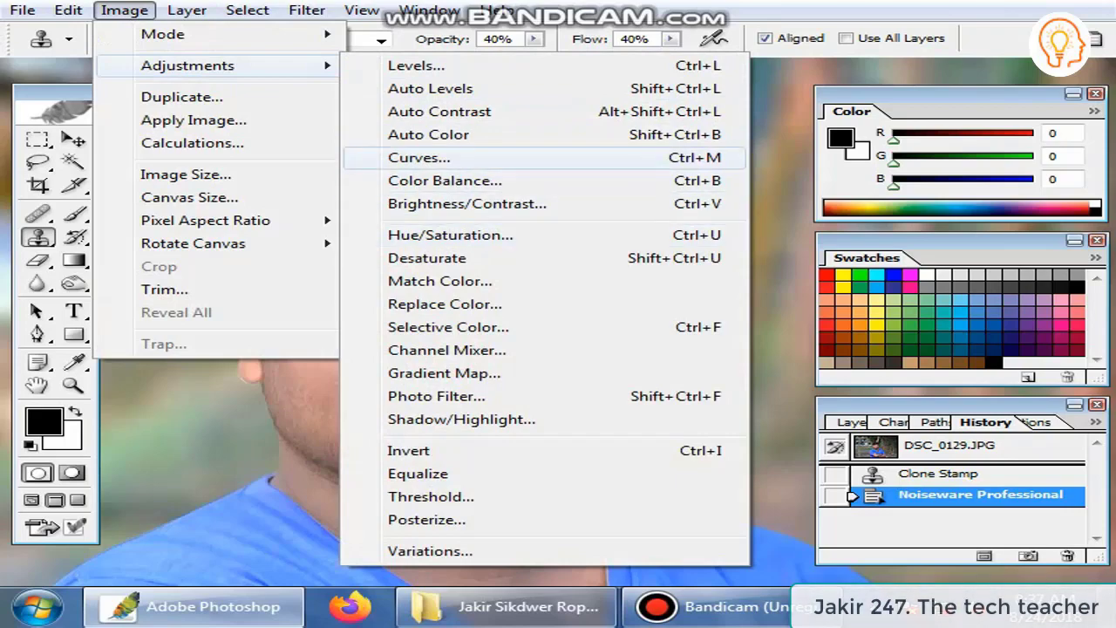
Brighten the portrait with a Curves lift of the midpoint
click(419, 157)
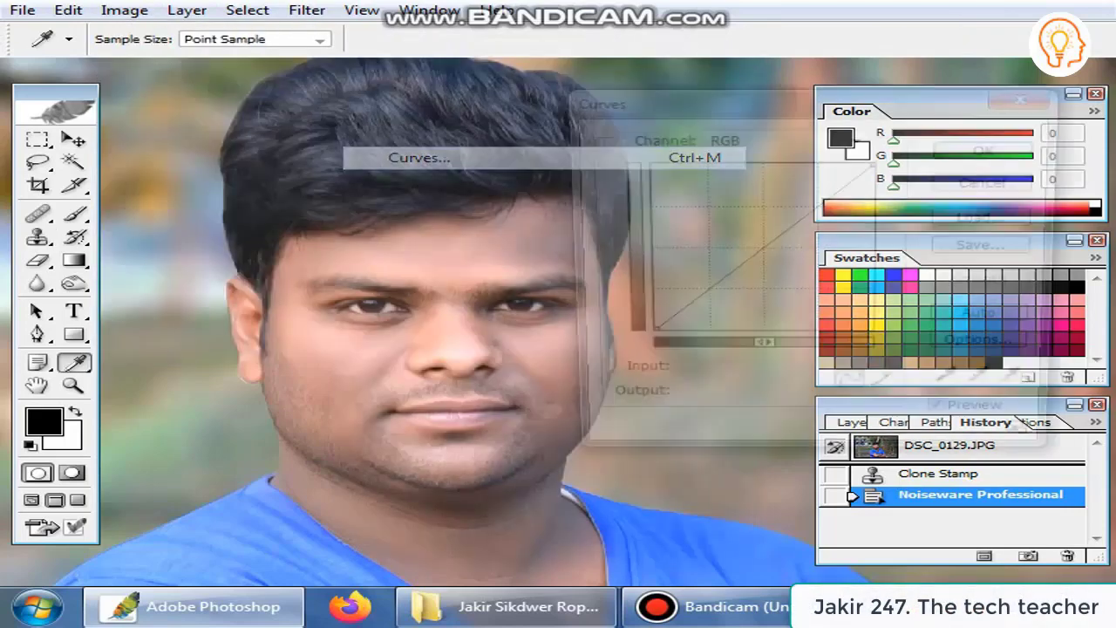
drag(754, 246, 751, 245)
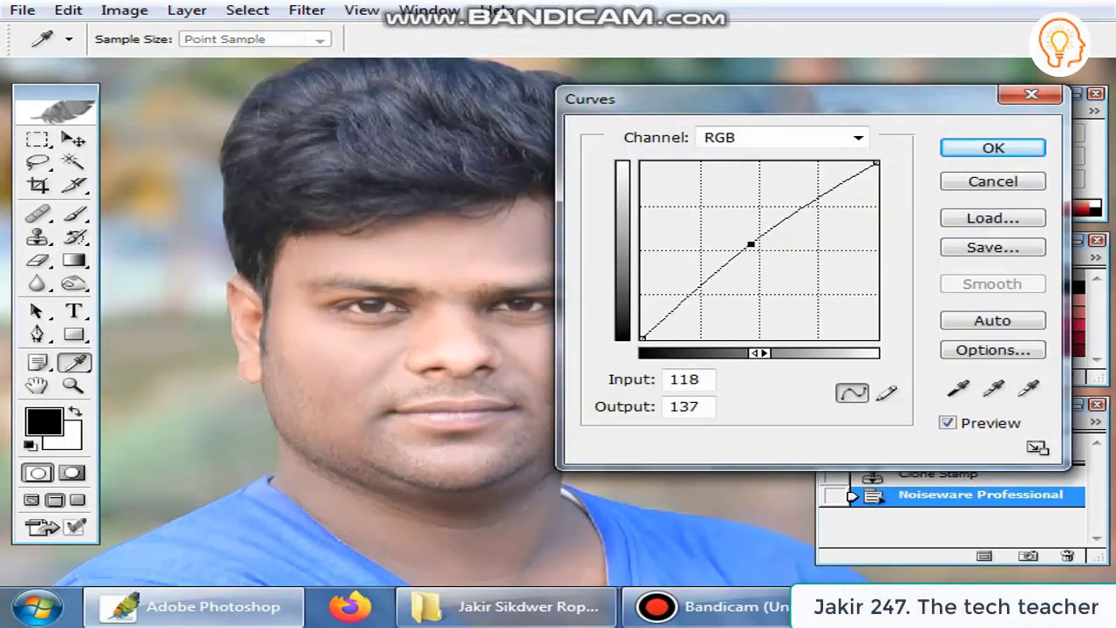
click(993, 147)
Apply a Selective Color correction with Blacks set to +37% black
click(123, 10)
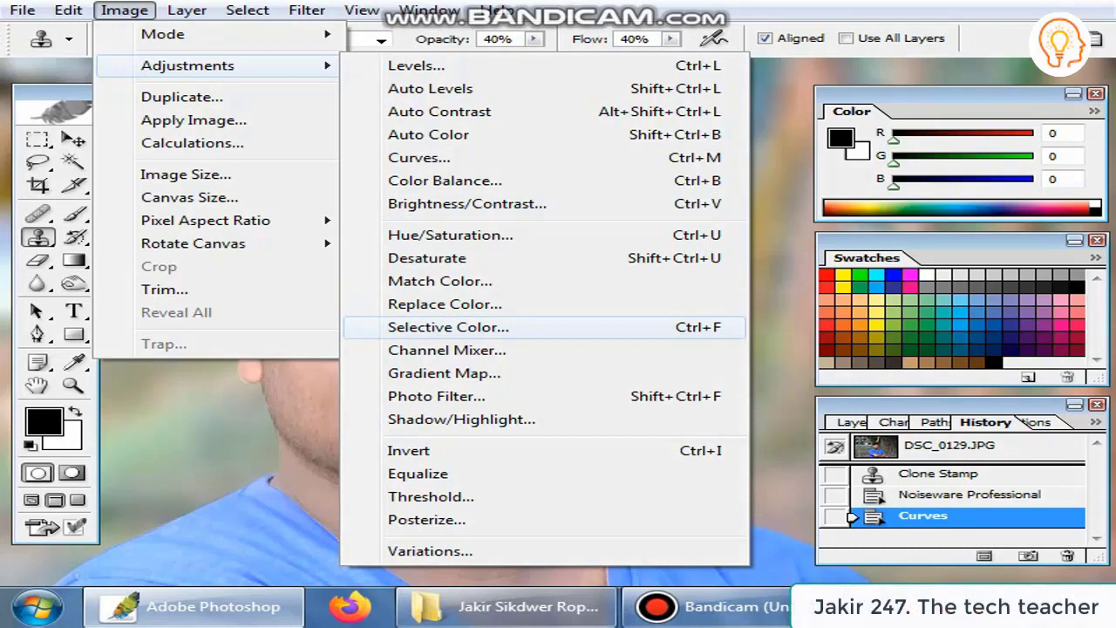
click(448, 327)
click(914, 145)
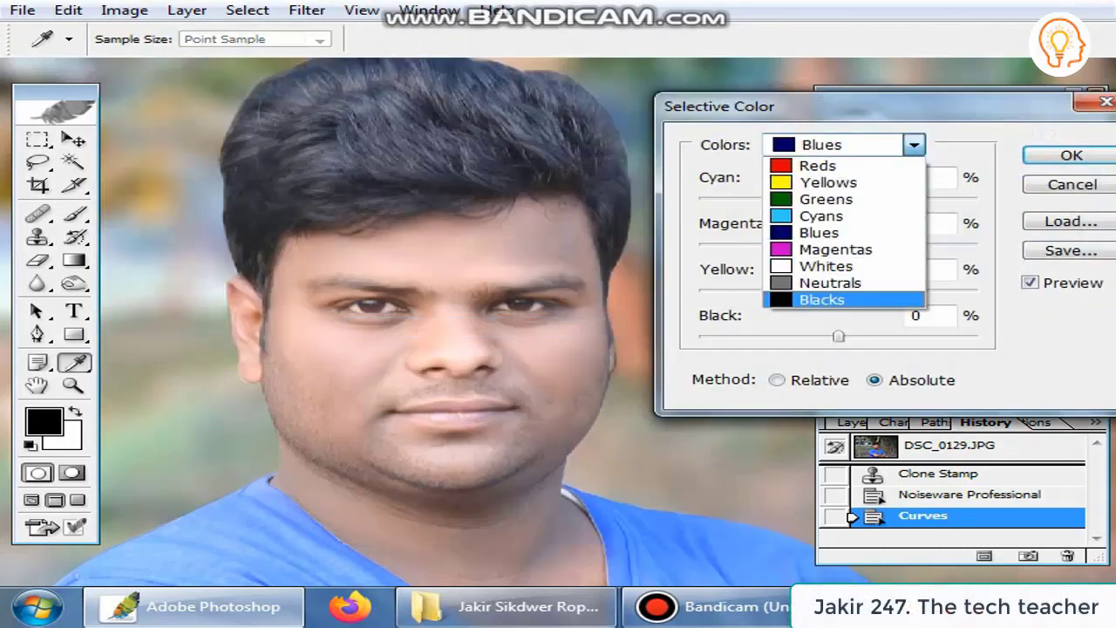
click(834, 297)
drag(838, 336, 889, 336)
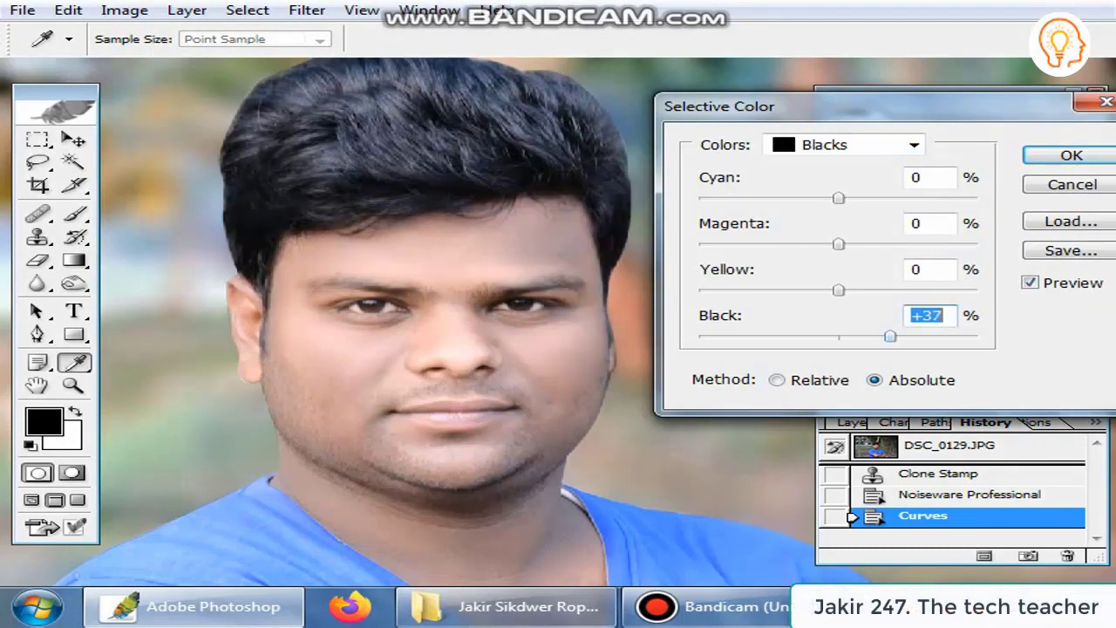
key(Return)
key(s)
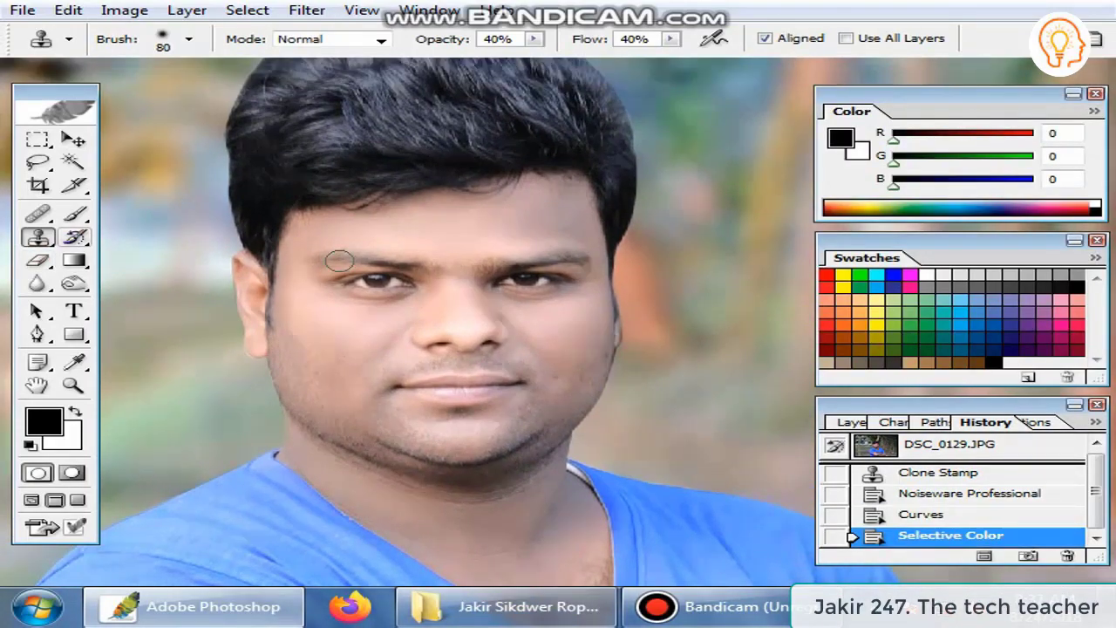
Begin cloning skin onto the face and set the Clone Stamp brush diameter to 88
click(340, 261)
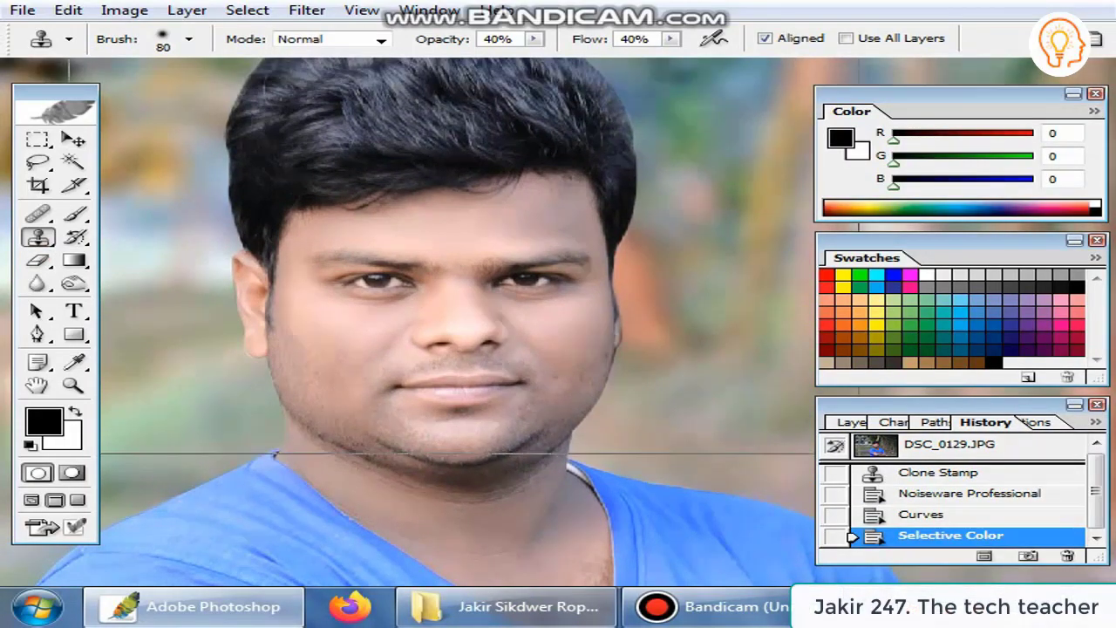
key(ctrl+plus)
key(ctrl+plus)
scroll(421, 291, up, 3)
scroll(422, 290, up, 1)
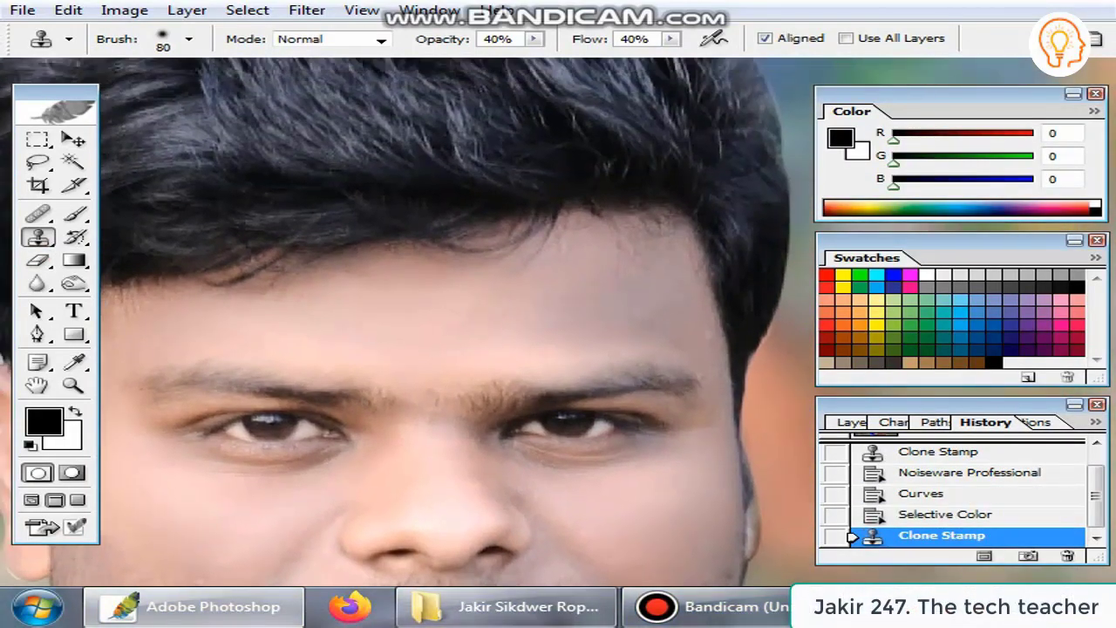
key(bracketright)
click(189, 39)
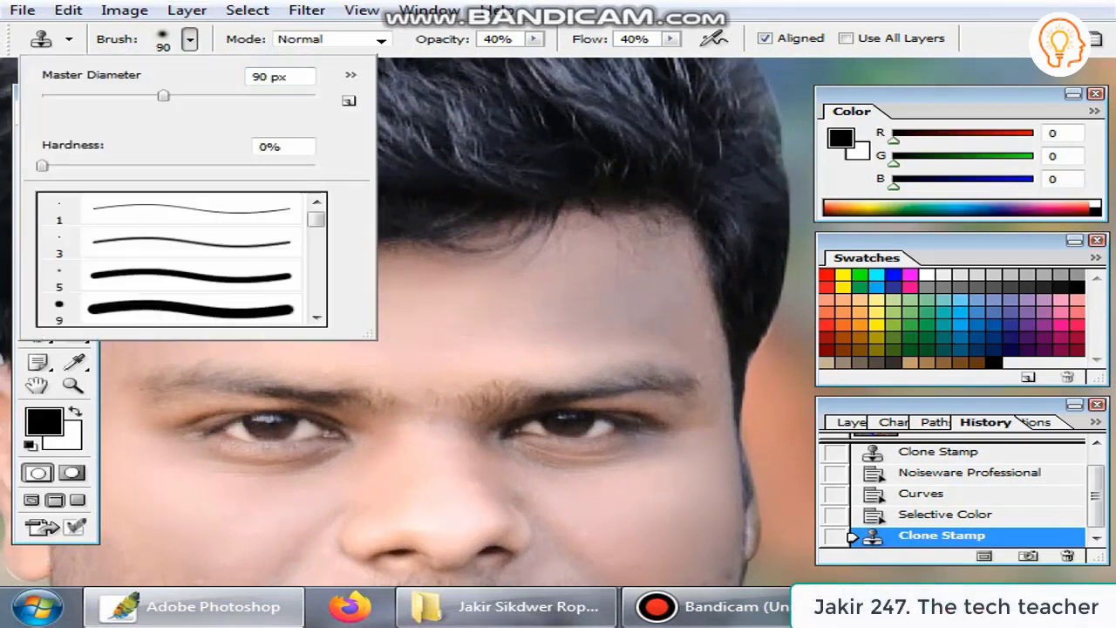
mouse_move(210, 96)
mouse_down()
mouse_move(221, 96)
mouse_move(131, 96)
mouse_up()
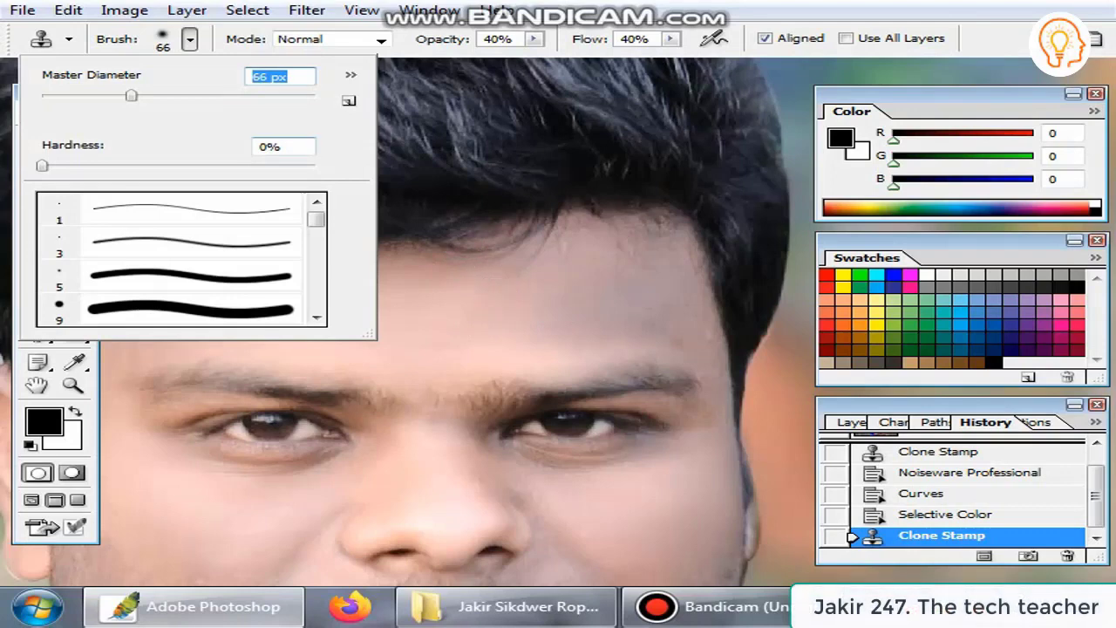
text(88)
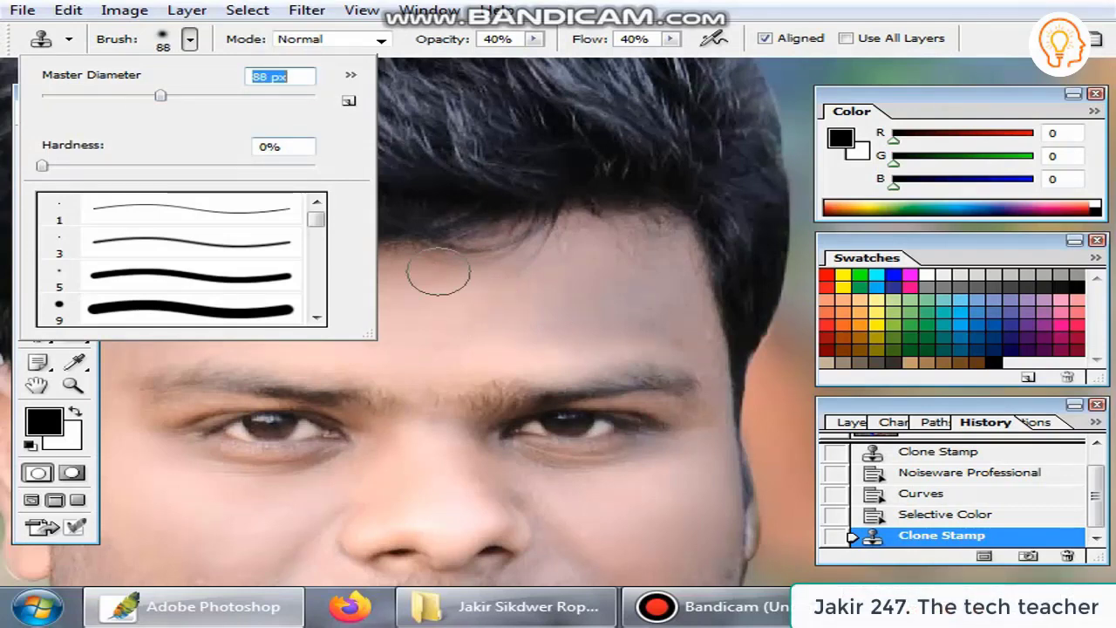
Clone smooth skin over the forehead at 35% opacity, resizing the brush between 70 and 100
click(438, 277)
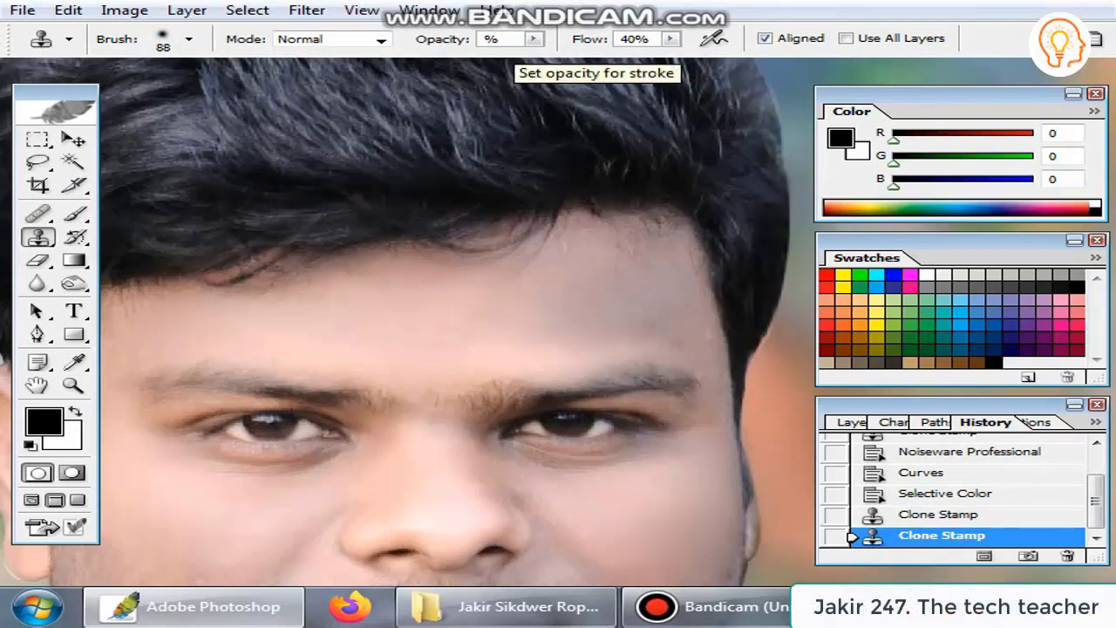
text(35)
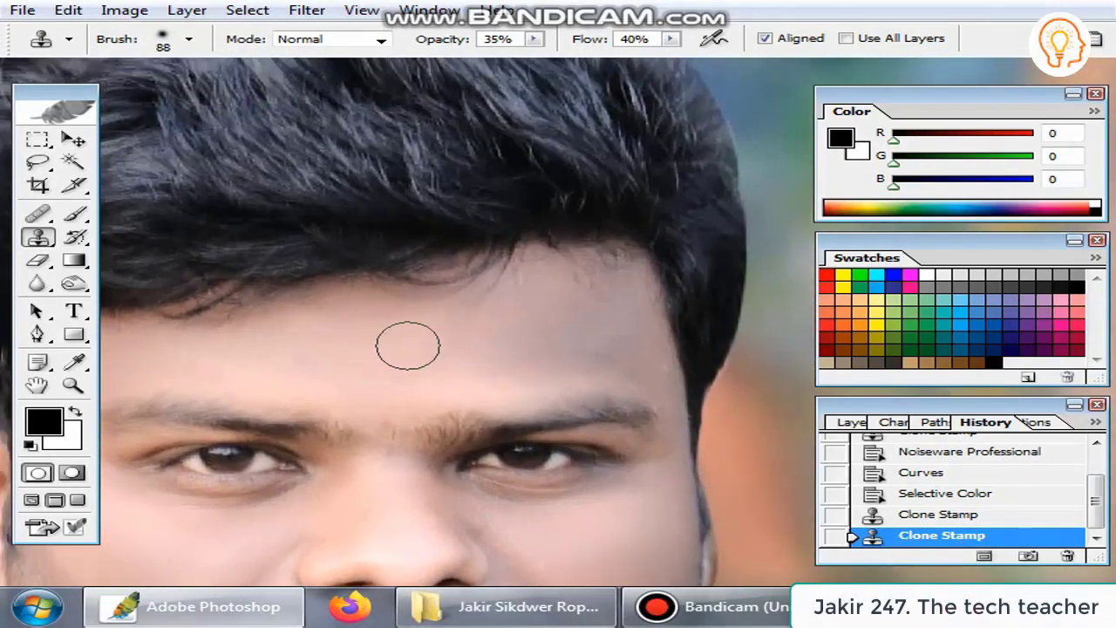
key(bracketright)
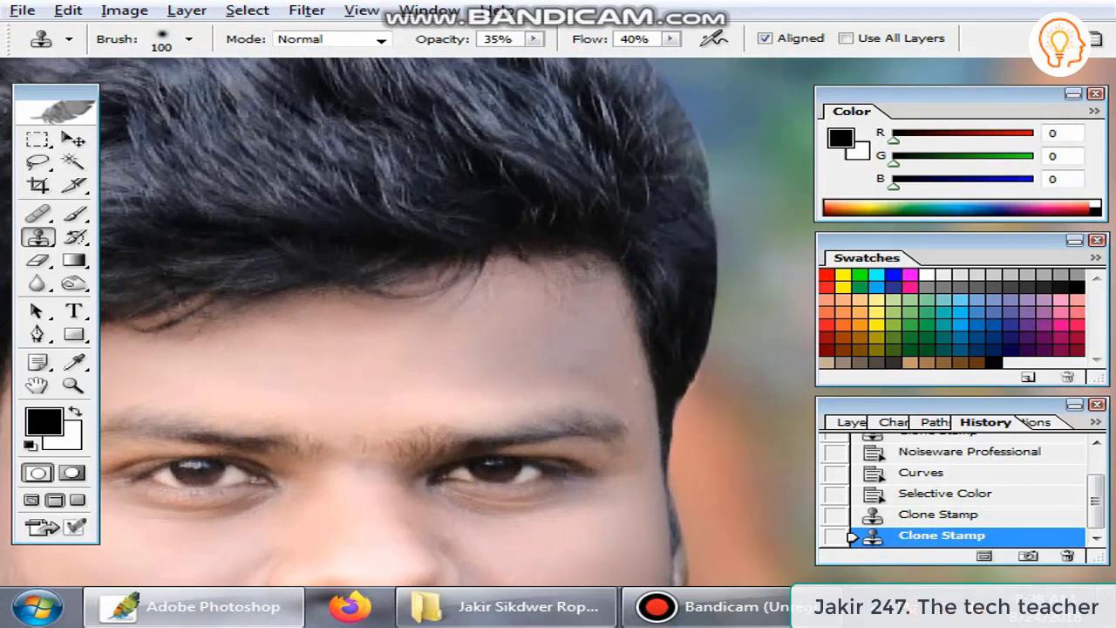
click(559, 347)
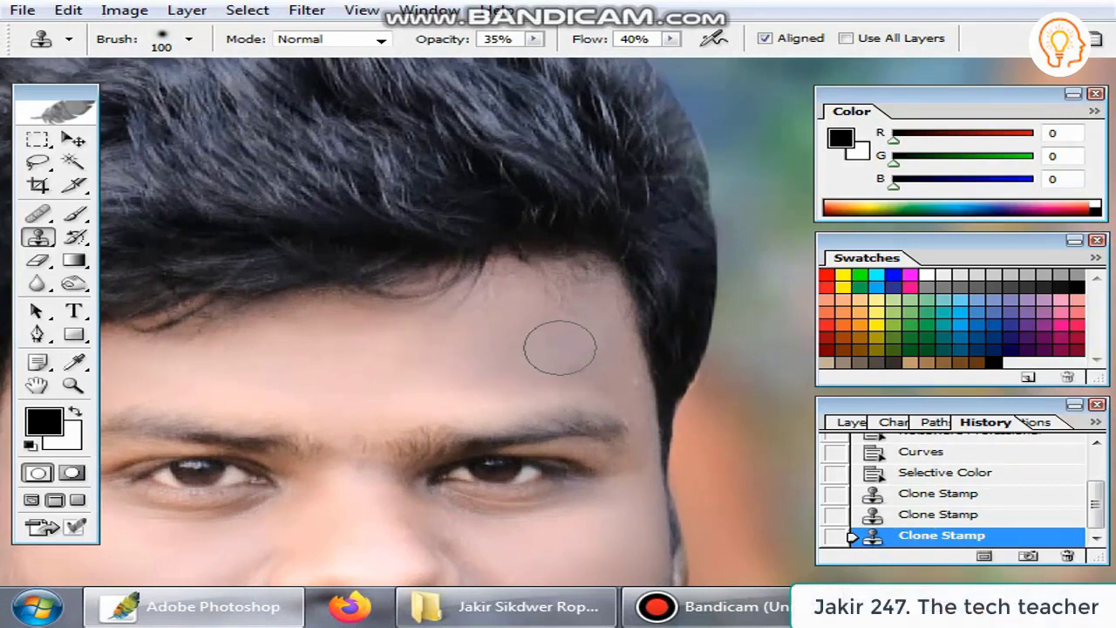
click(514, 357)
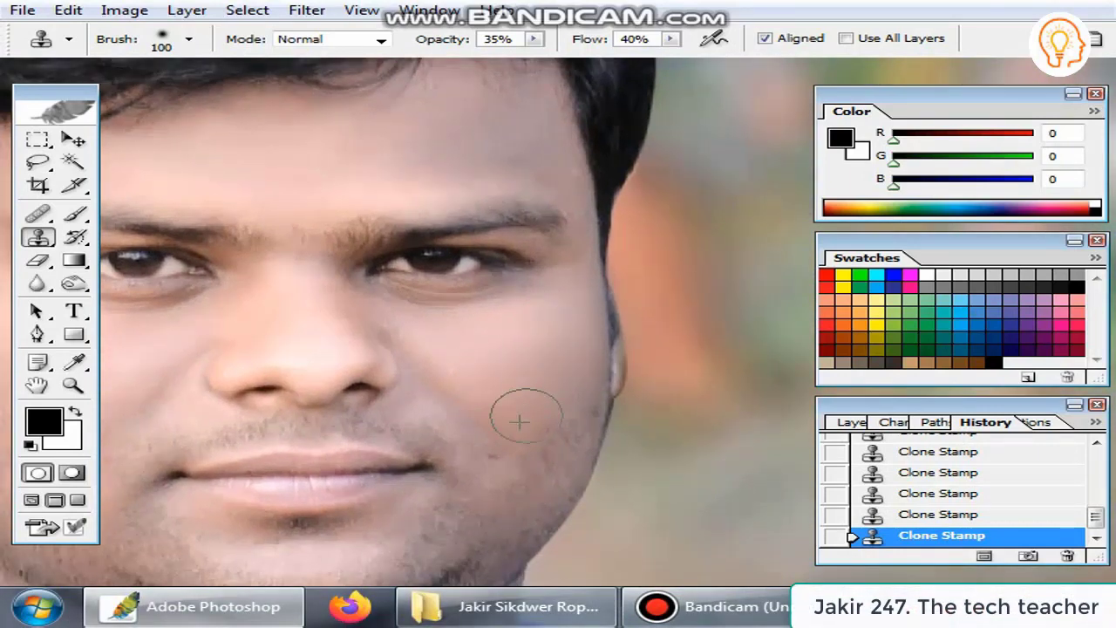
key(bracketleft)
key(bracketleft)
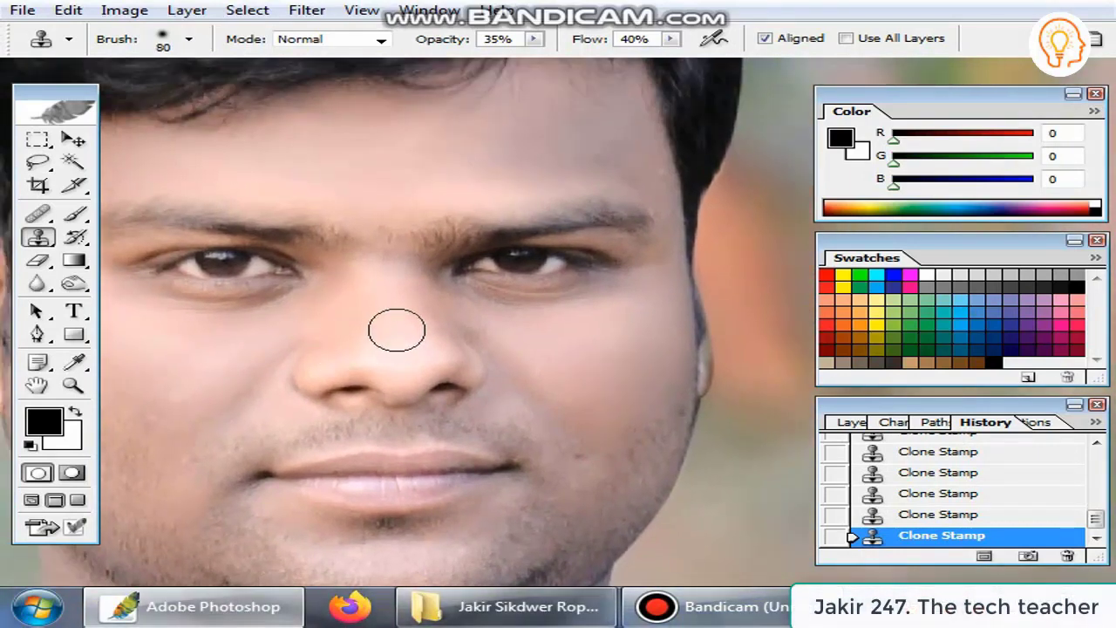
key(bracketleft)
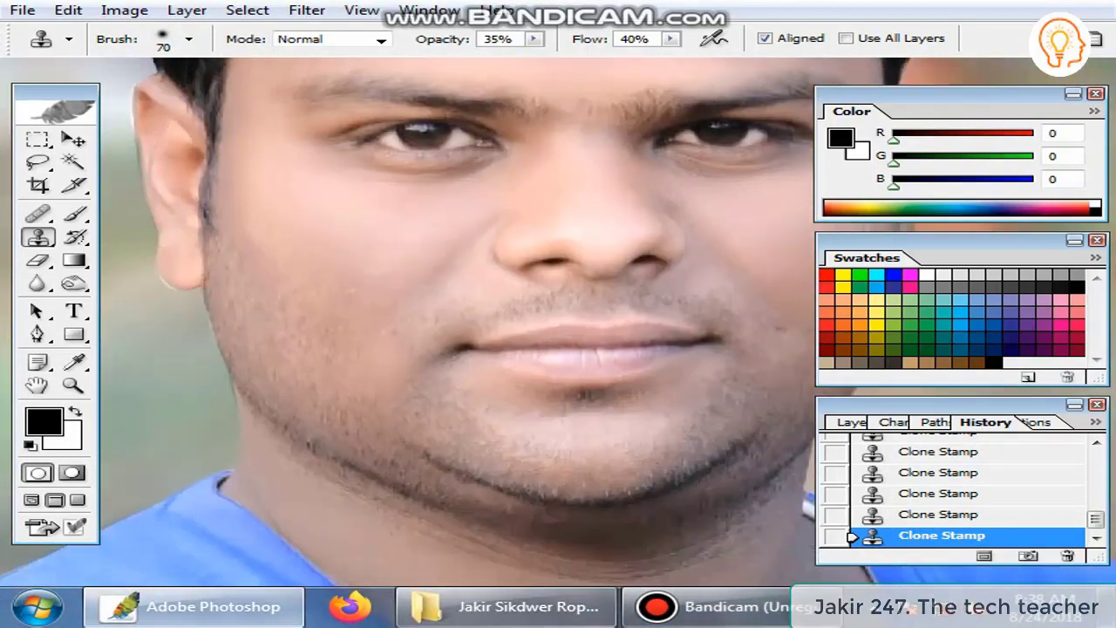
scroll(436, 323, down, 5)
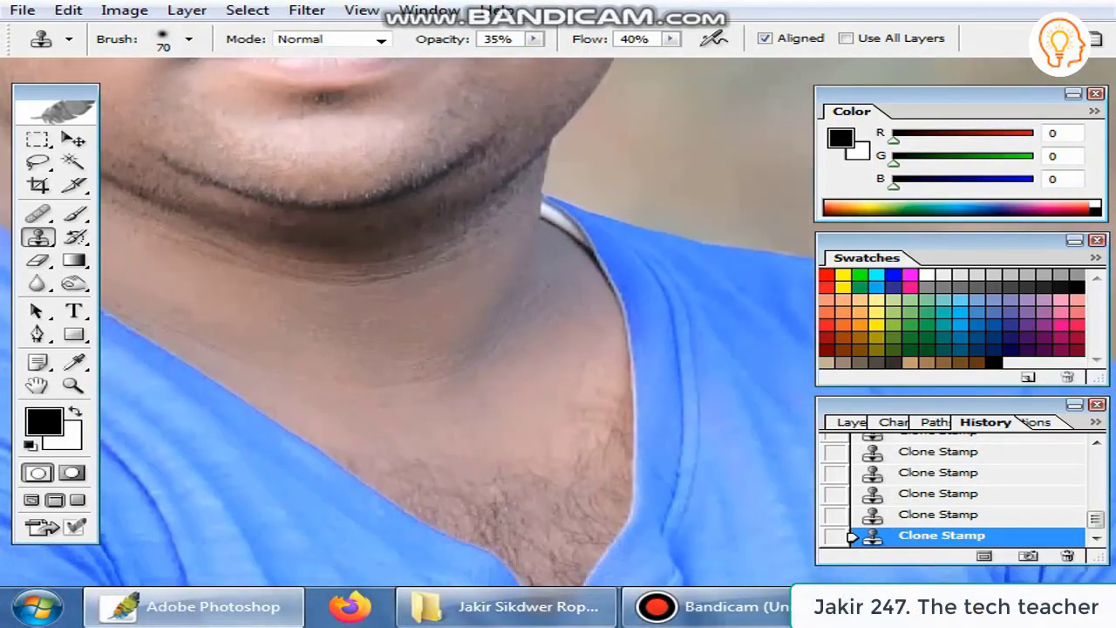
key(bracketright)
scroll(416, 321, up, 2)
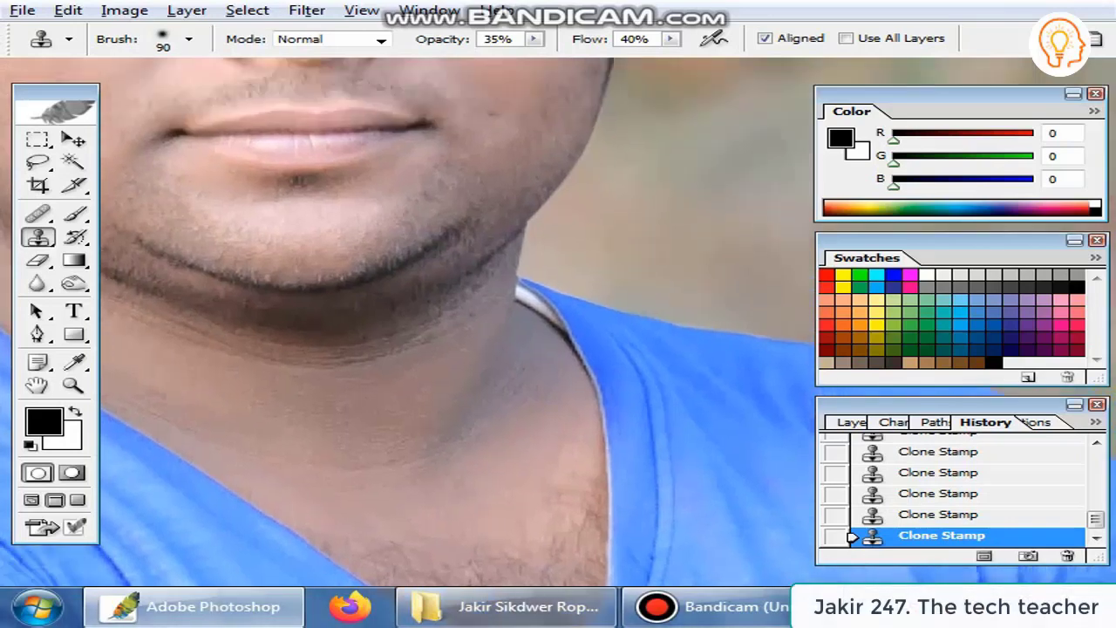
scroll(414, 467, down, 1)
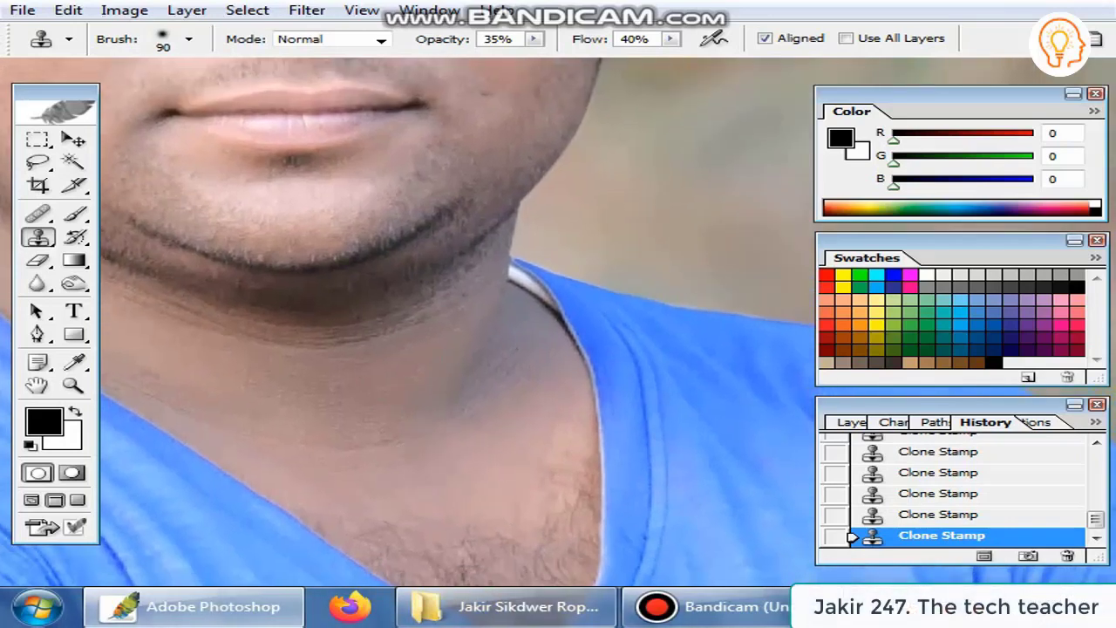
scroll(429, 425, left, 3)
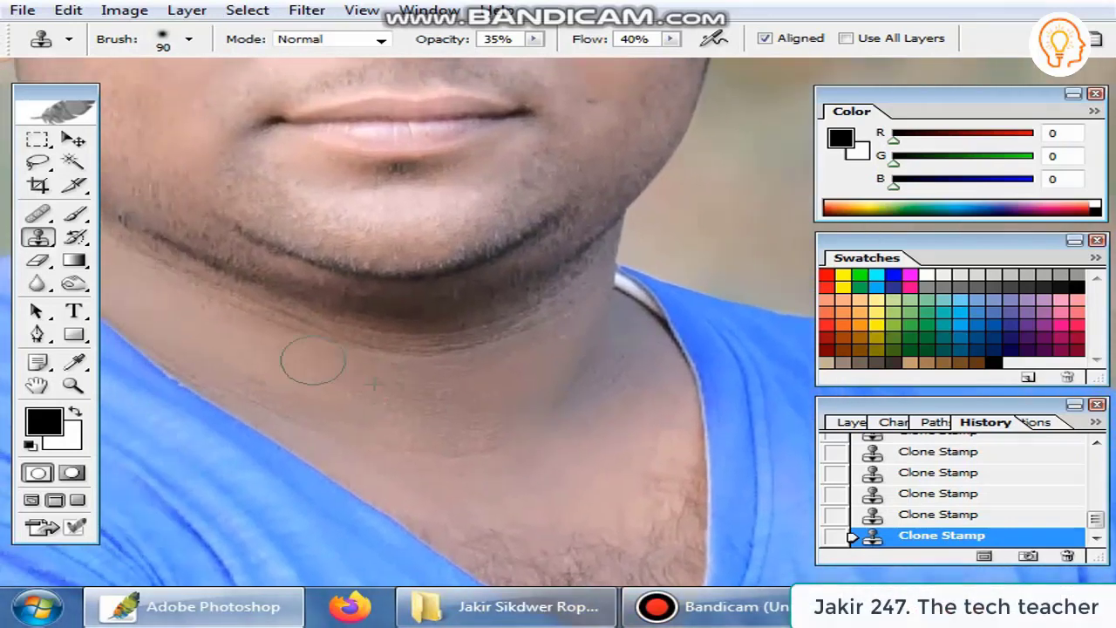
scroll(312, 360, up, 2)
scroll(392, 410, left, 5)
scroll(660, 428, down, 2)
scroll(660, 427, right, 5)
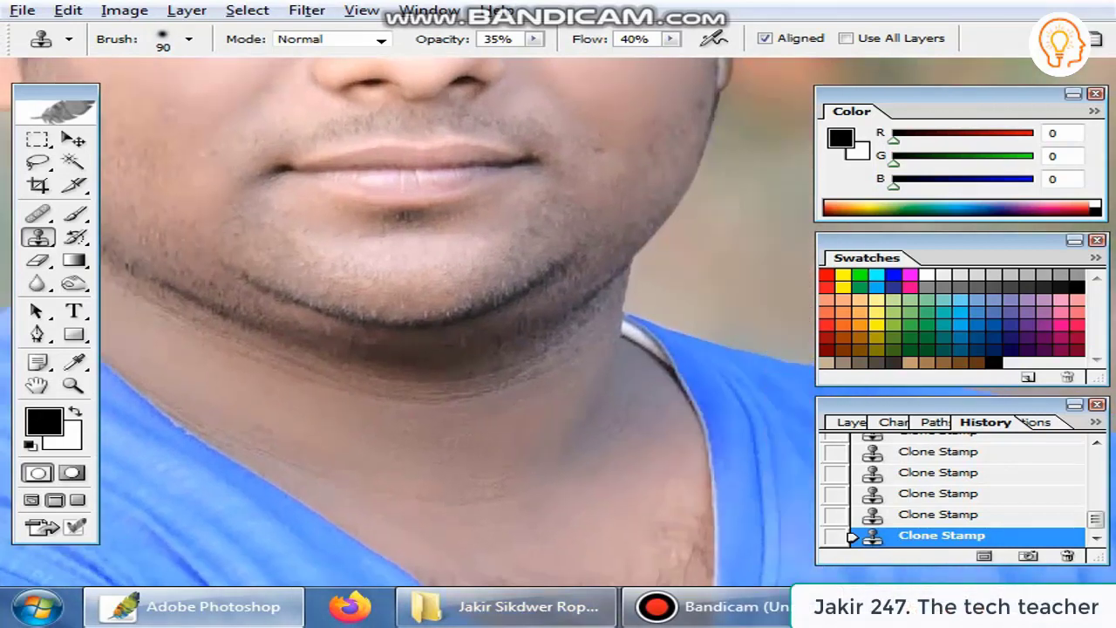
scroll(509, 370, down, 2)
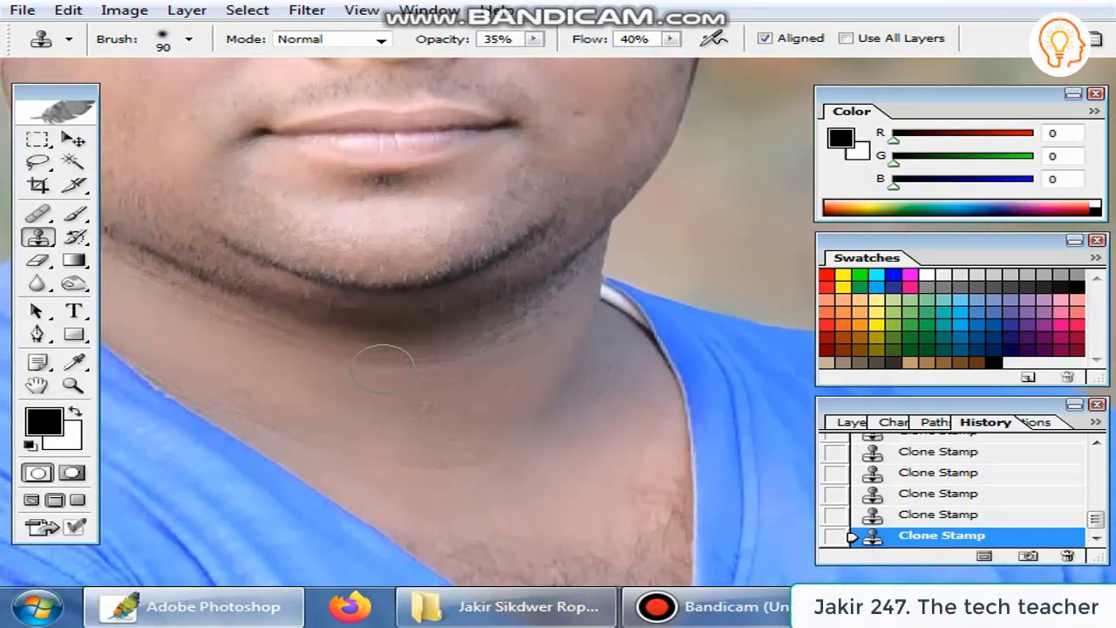
scroll(436, 323, right, 3)
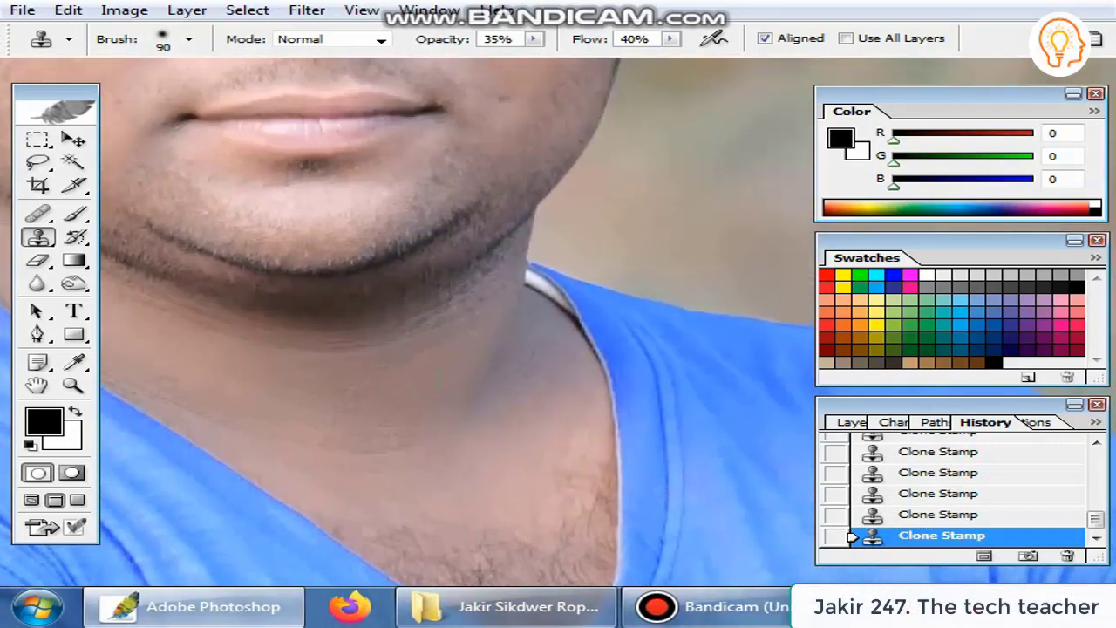
scroll(509, 418, down, 3)
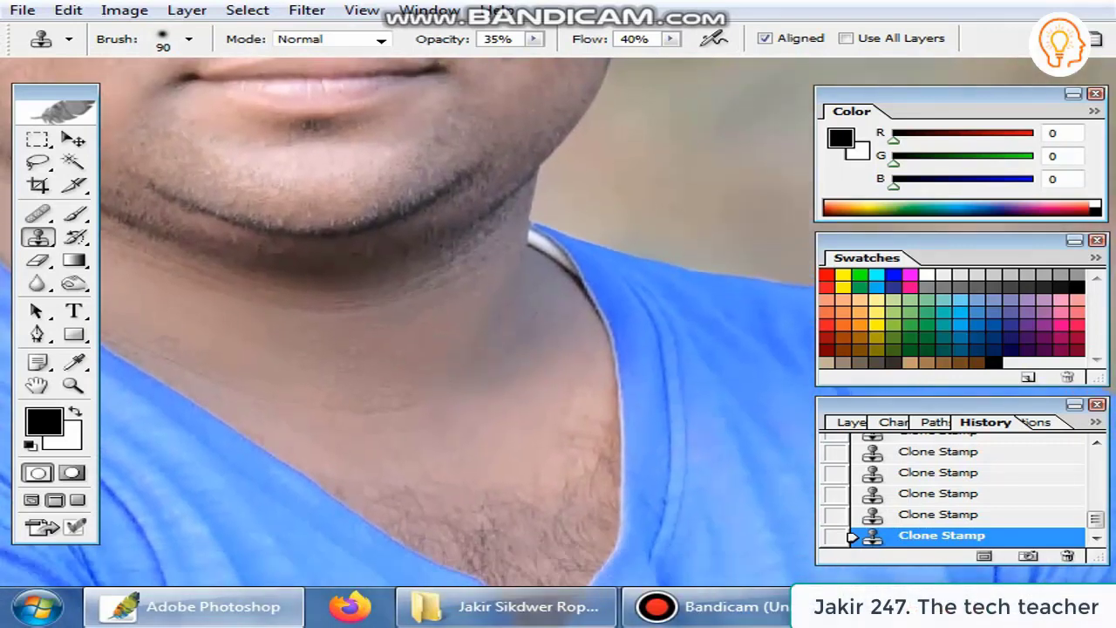
scroll(508, 419, up, 1)
scroll(509, 419, up, 2)
scroll(270, 393, up, 4)
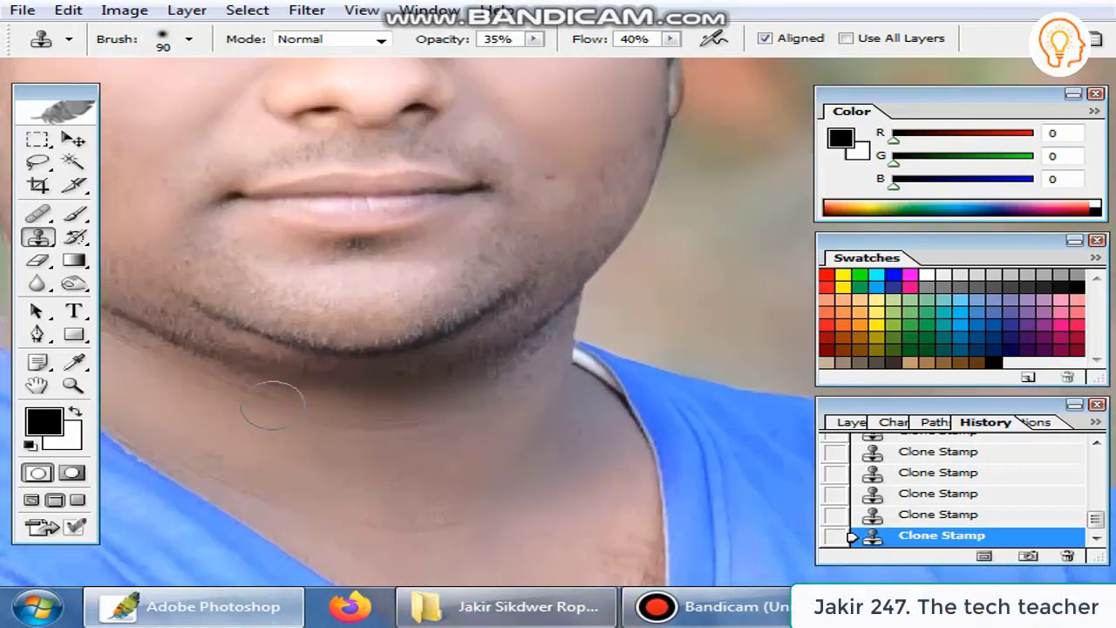
scroll(346, 419, up, 1)
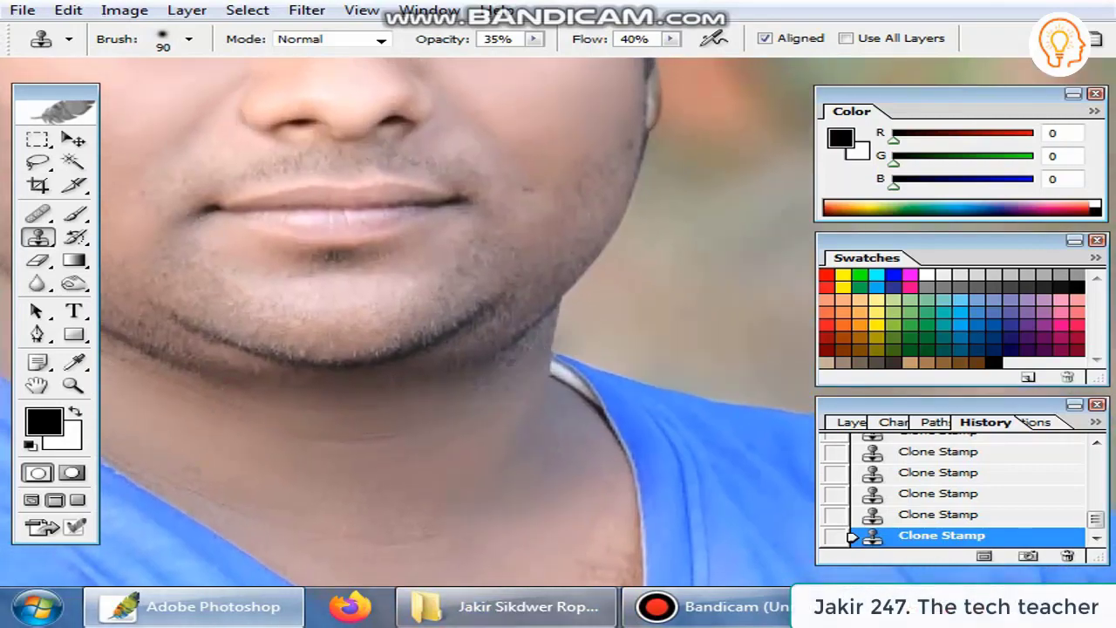
scroll(558, 344, up, 6)
scroll(558, 345, up, 4)
scroll(428, 340, up, 2)
scroll(427, 340, left, 8)
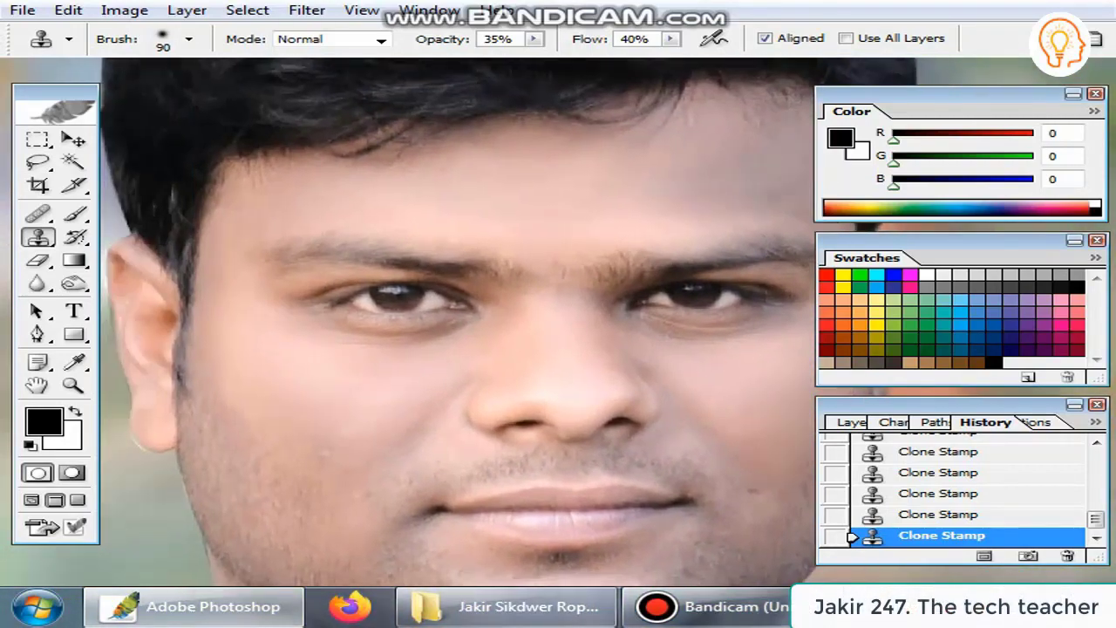
scroll(327, 387, up, 3)
scroll(327, 387, left, 2)
scroll(481, 337, up, 3)
scroll(480, 336, right, 3)
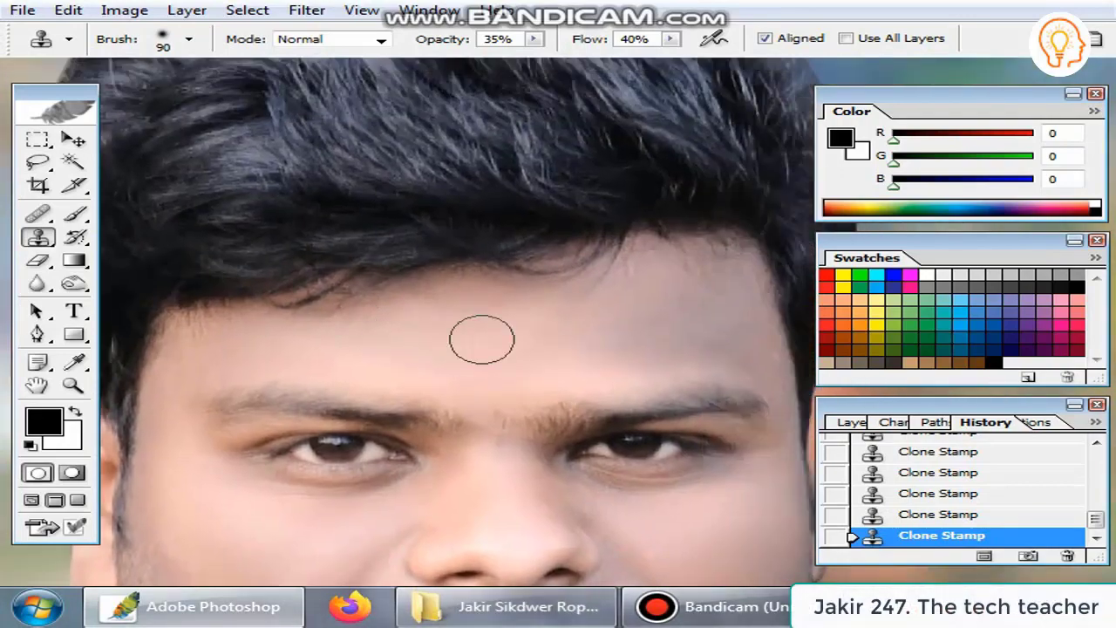
scroll(391, 354, right, 2)
scroll(494, 351, up, 1)
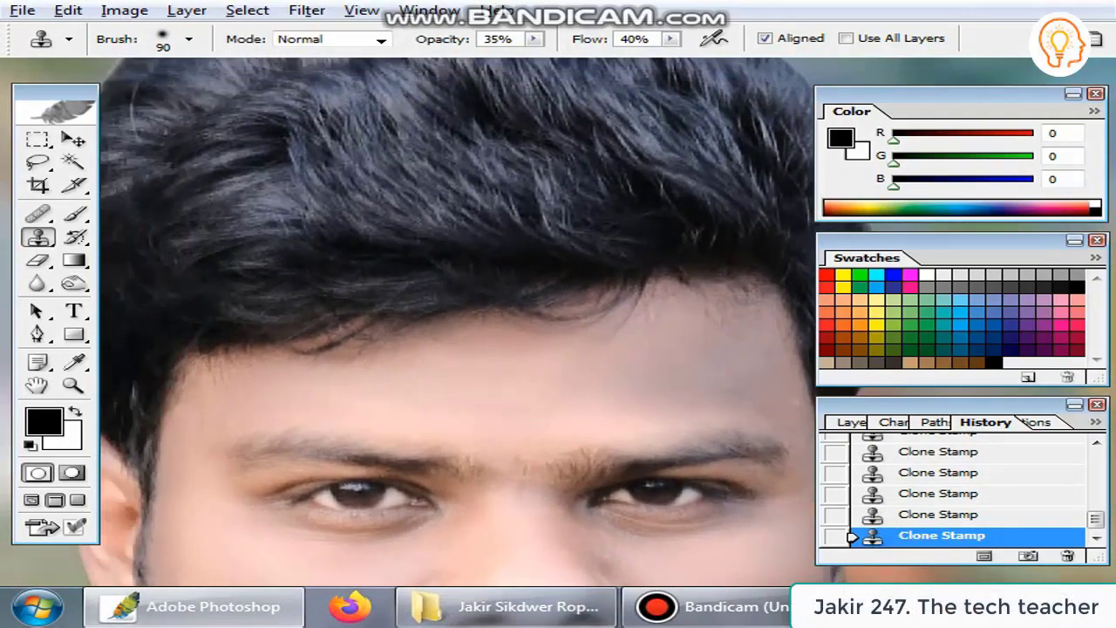
scroll(482, 359, left, 1)
scroll(404, 393, up, 1)
scroll(359, 373, right, 3)
scroll(359, 373, down, 1)
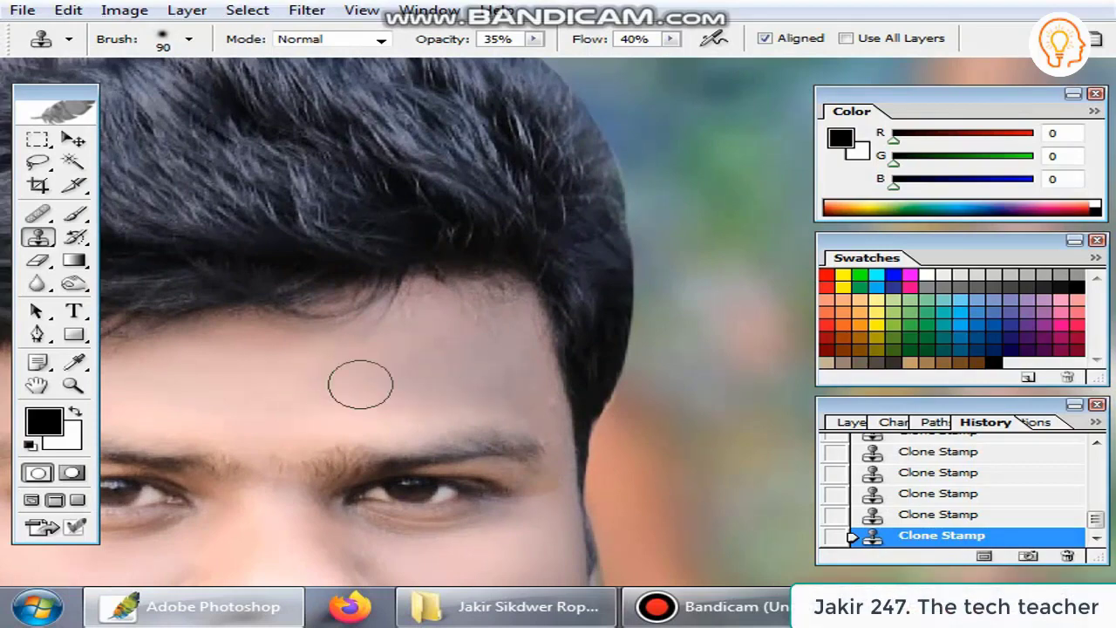
scroll(361, 381, left, 4)
scroll(361, 381, down, 2)
scroll(326, 376, left, 3)
scroll(326, 376, up, 1)
scroll(442, 379, up, 1)
scroll(441, 379, down, 2)
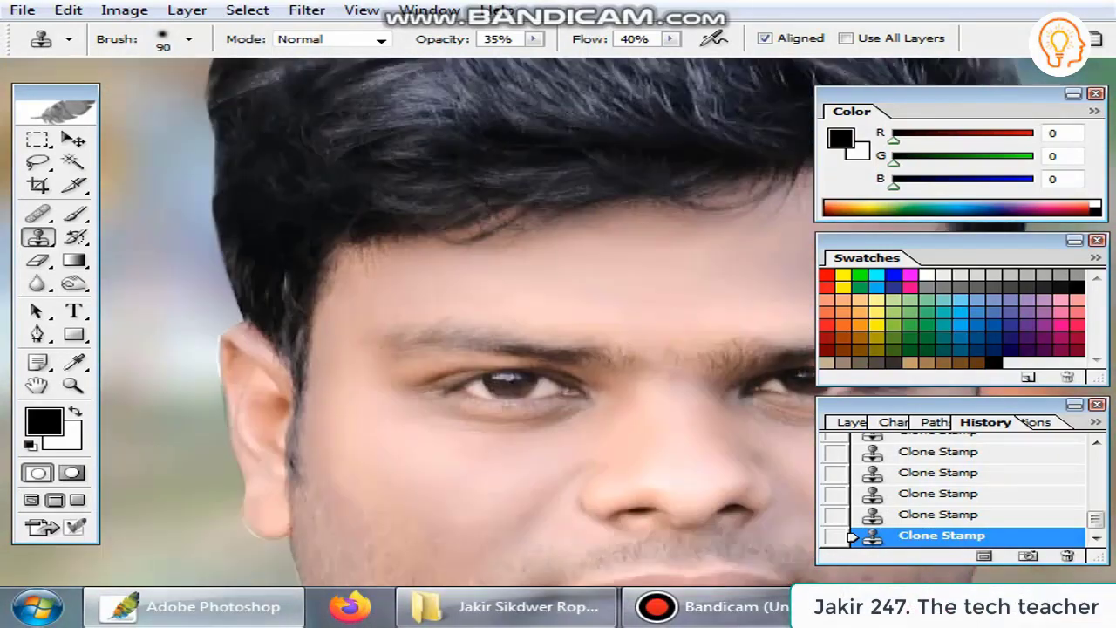
scroll(408, 397, down, 1)
scroll(496, 475, down, 7)
scroll(428, 322, down, 1)
scroll(427, 323, right, 3)
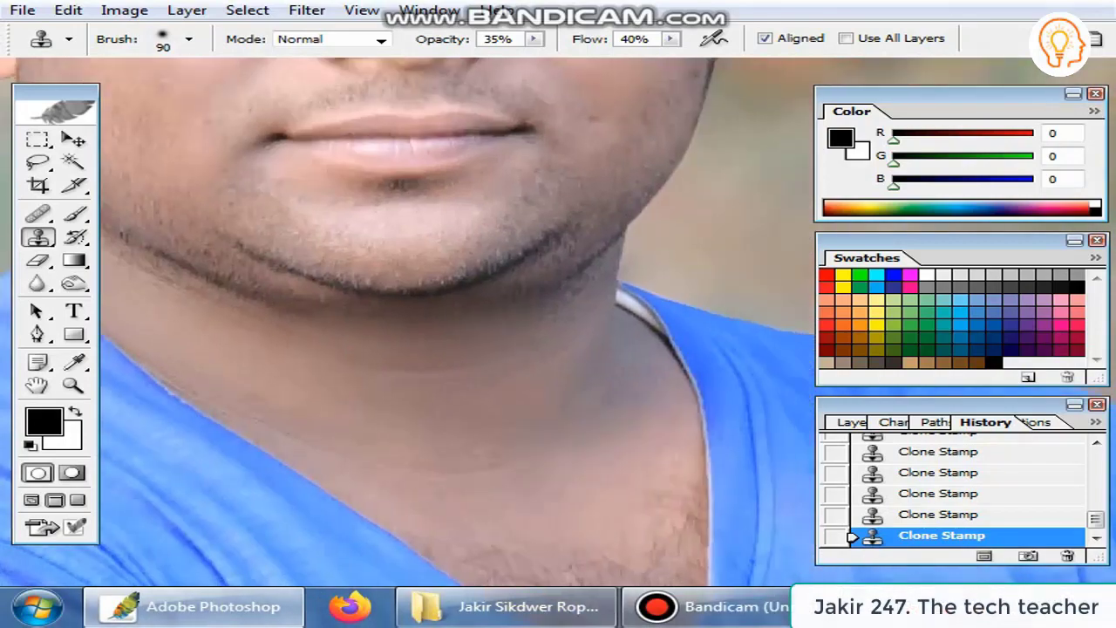
Raise the portrait's brightness and contrast slightly with Brightness/Contrast
key(ctrl+minus)
key(ctrl+minus)
key(ctrl+minus)
key(ctrl+minus)
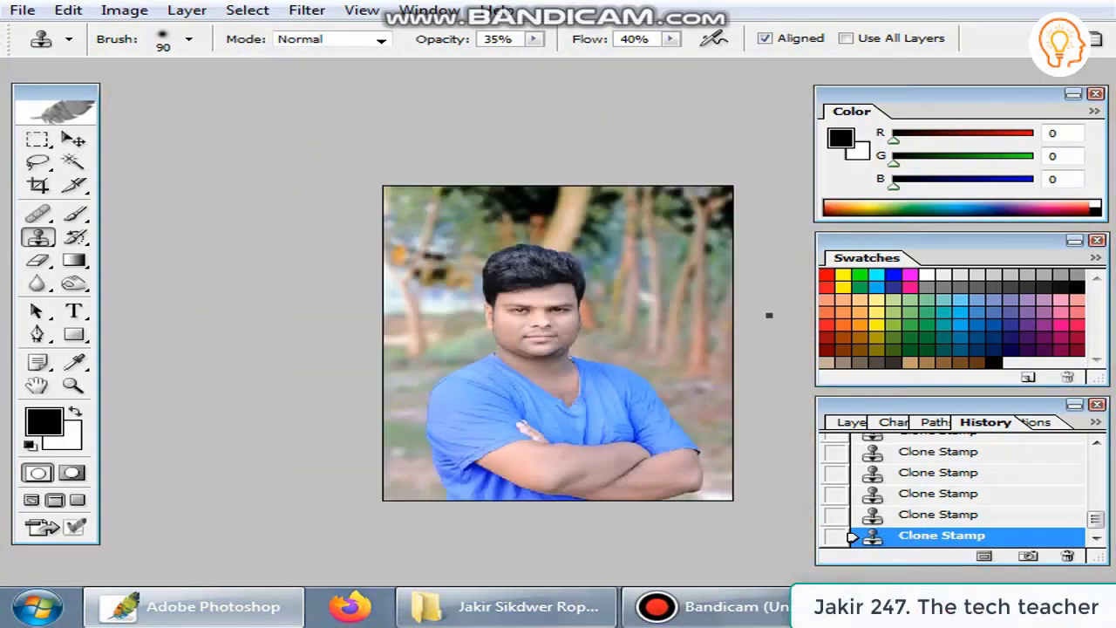
key(alt+i)
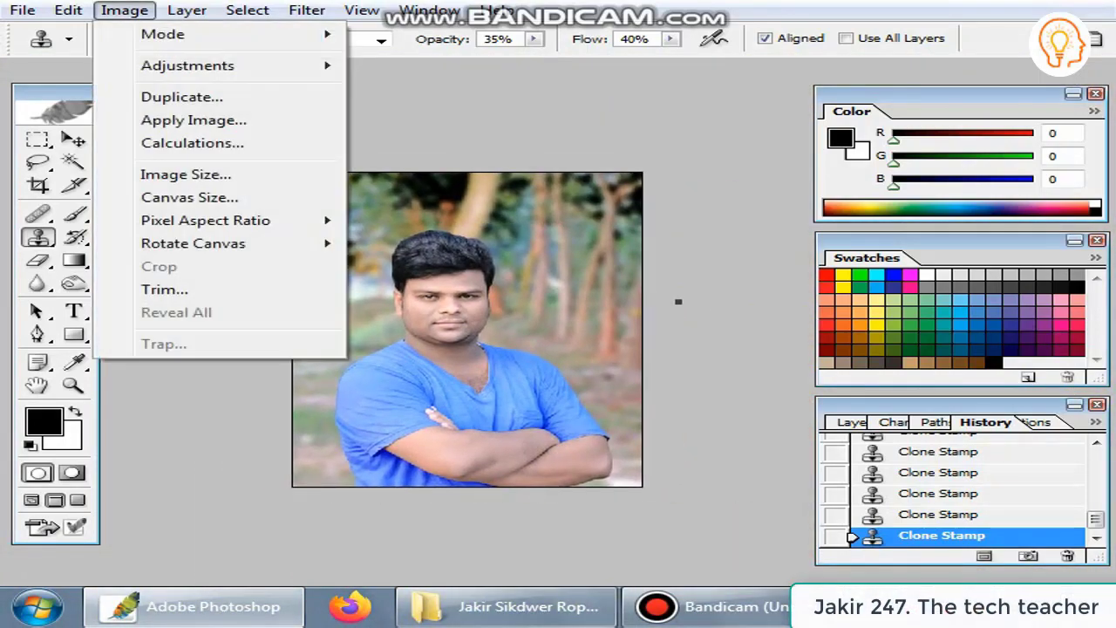
key(Right)
key(Down)
key(Down)
key(Down)
key(Down)
key(Down)
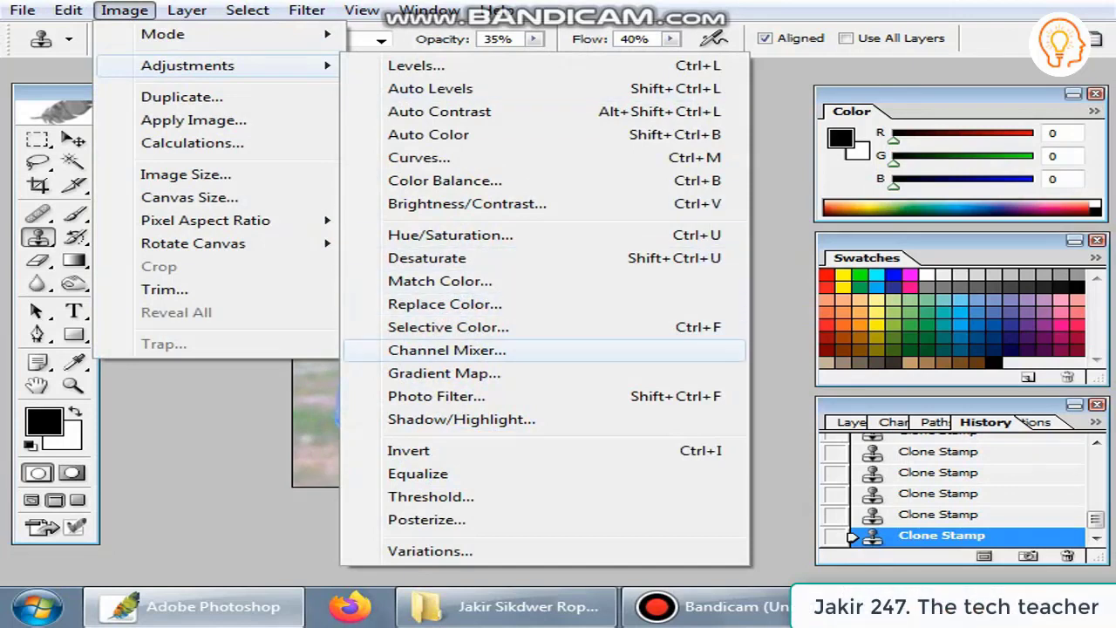
key(Down)
key(Down)
key(Down)
key(Up)
key(ctrl+v)
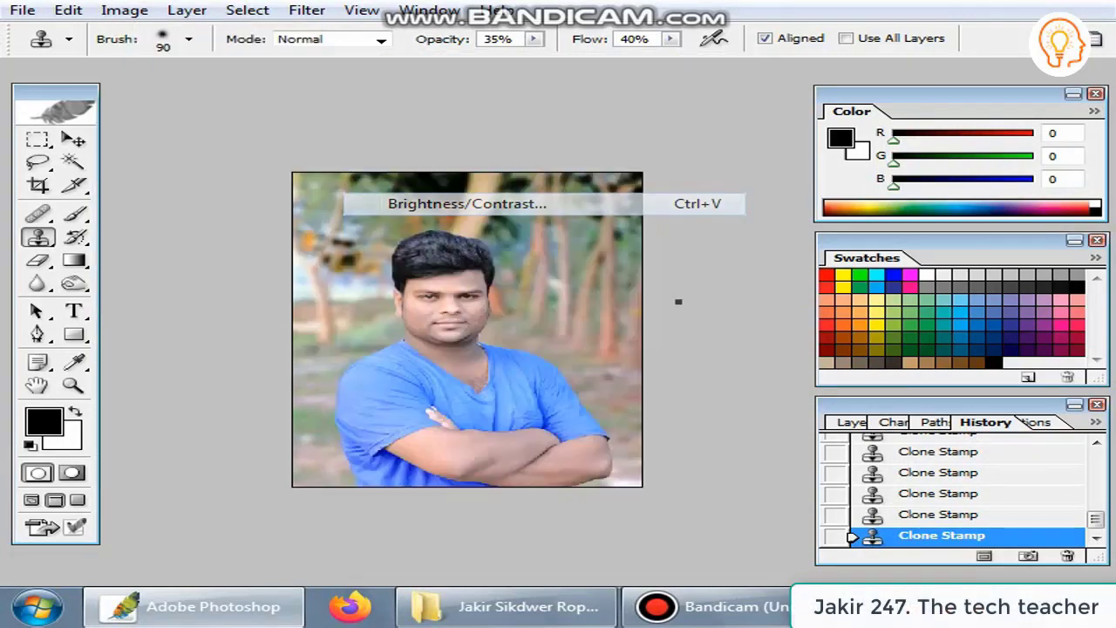
key(Tab)
key(Up)
key(Up)
key(Up)
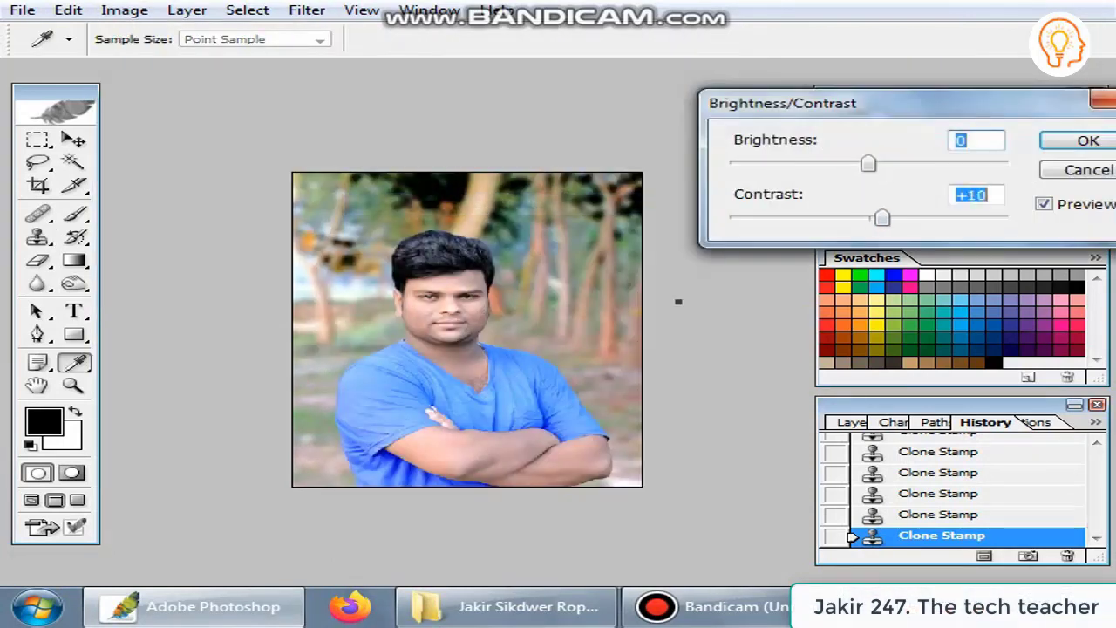
key(shift+Tab)
key(Up)
key(Up)
key(Up)
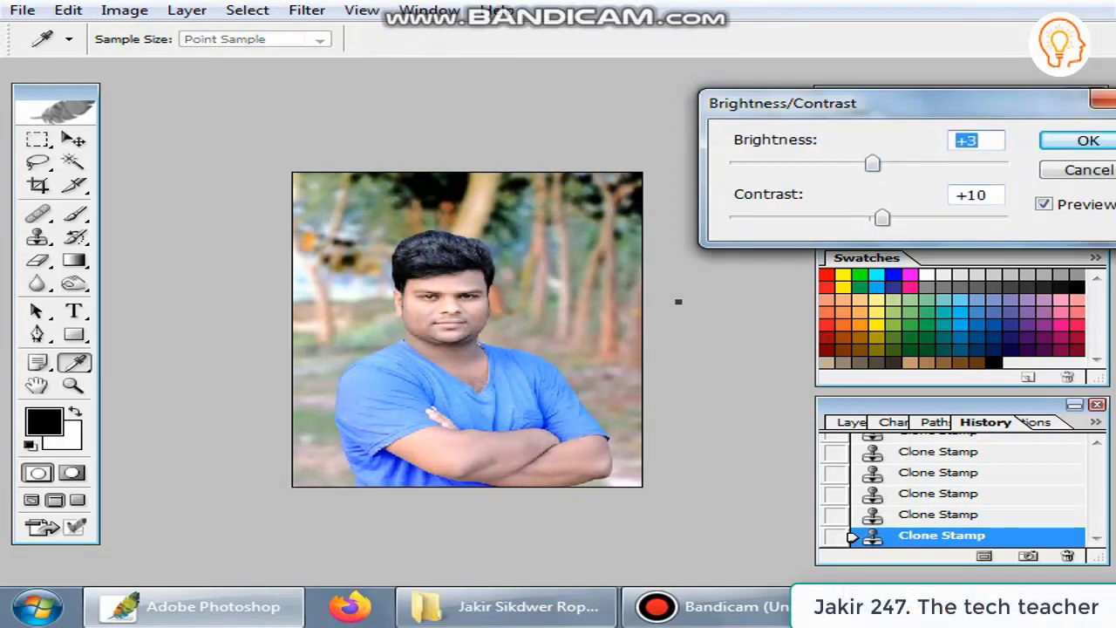
key(Return)
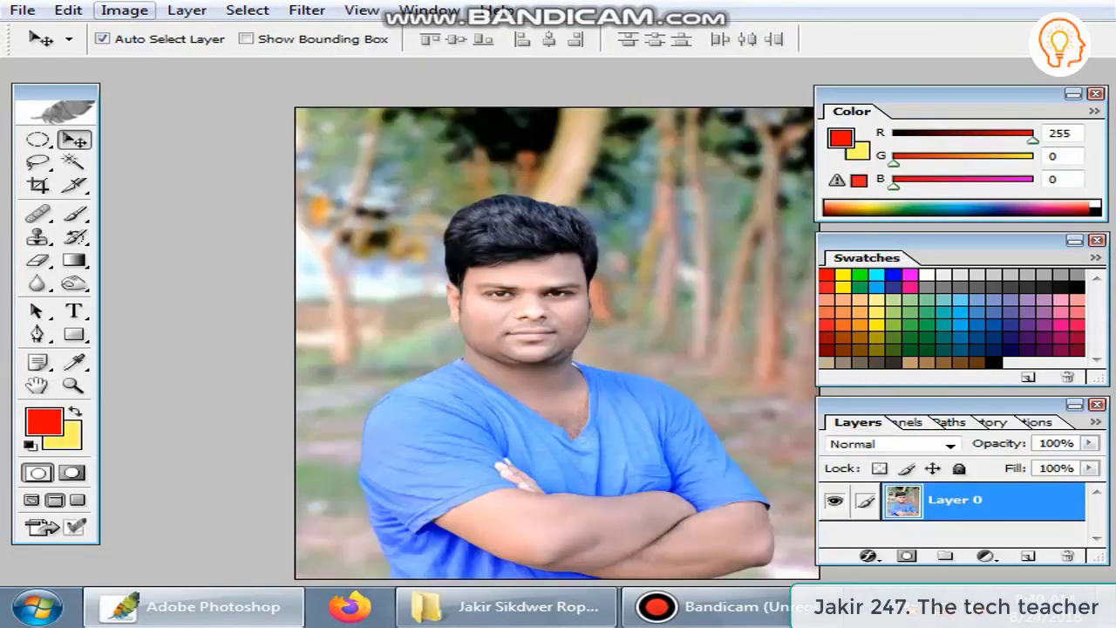
Reapply Brightness/Contrast for roughly +16 brightness and +8 contrast
key(alt+i)
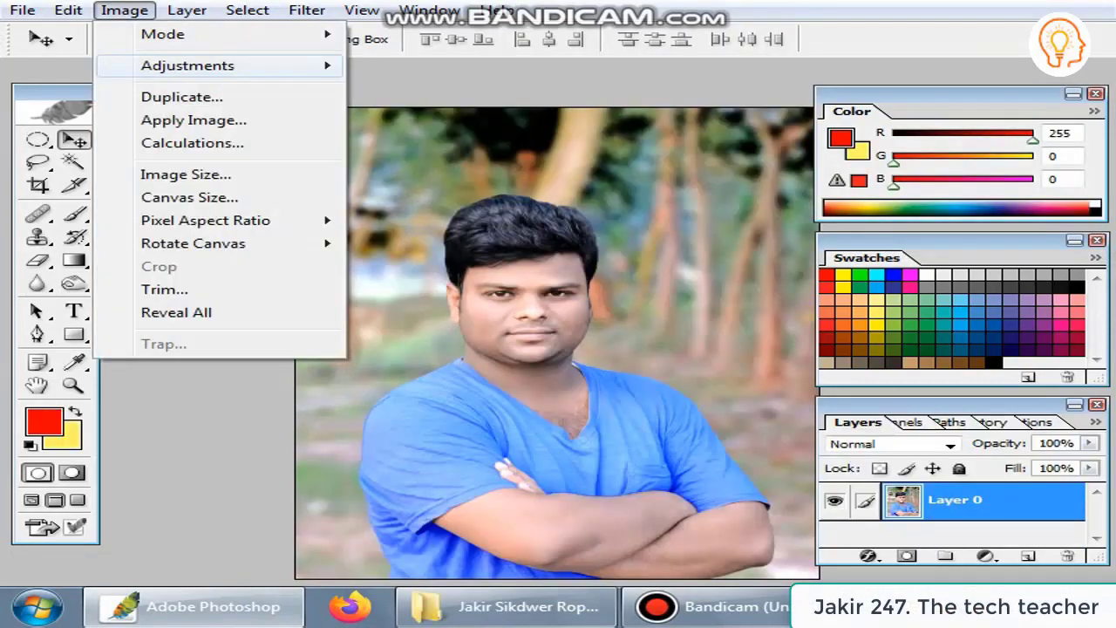
key(Down)
key(Right)
key(Return)
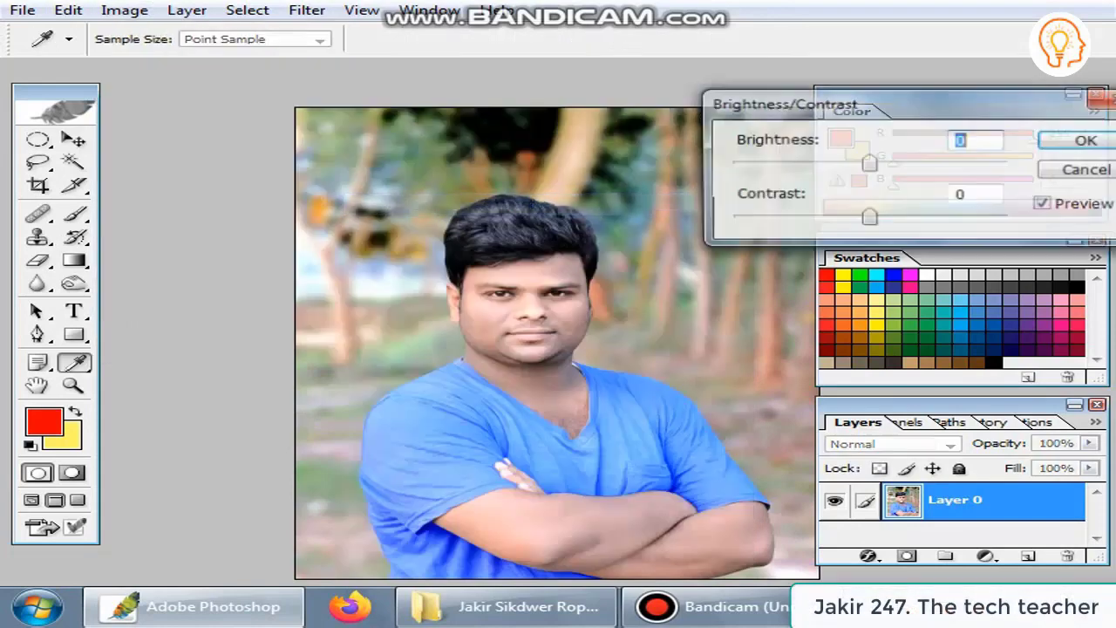
key(Tab)
key(shift+Up)
key(shift+Up)
key(Up)
key(Up)
key(Up)
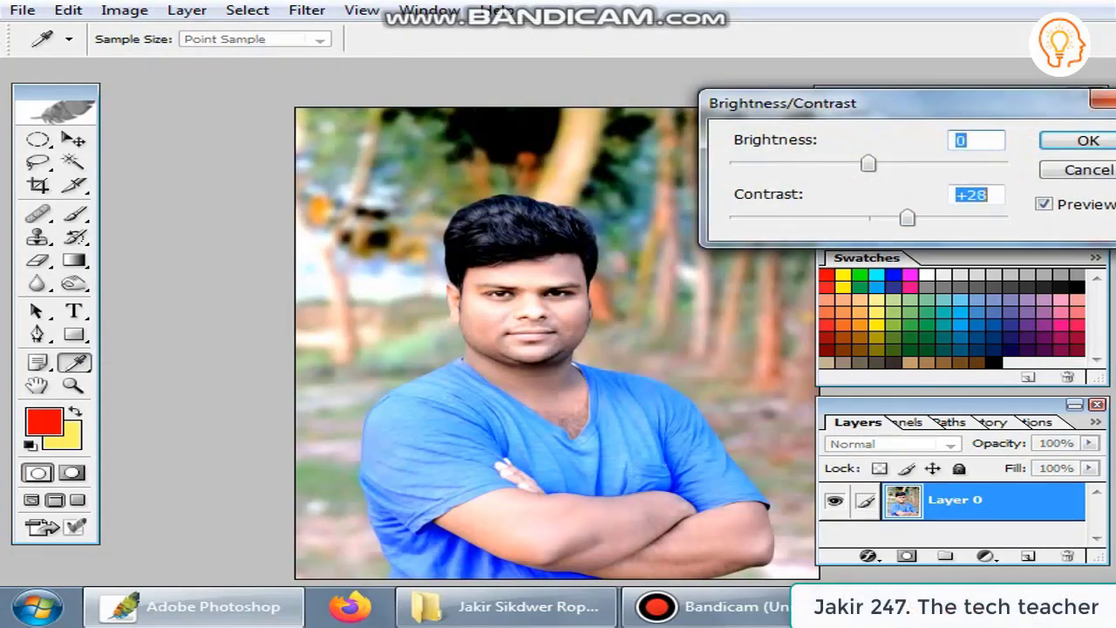
text(8)
key(shift+Tab)
text(9)
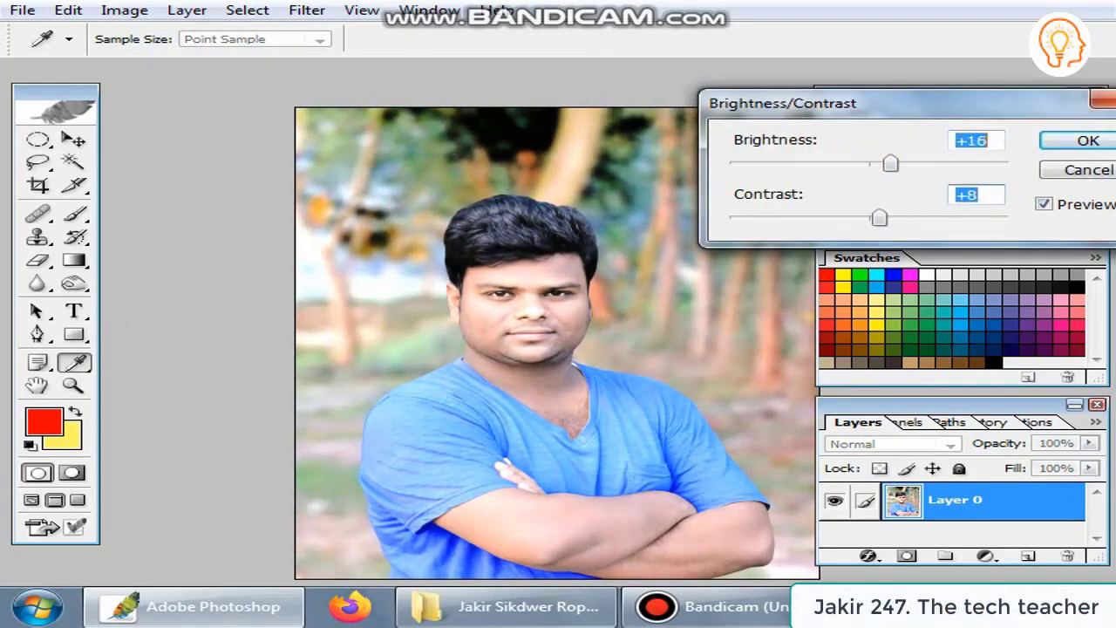
key(Tab)
key(Return)
key(v)
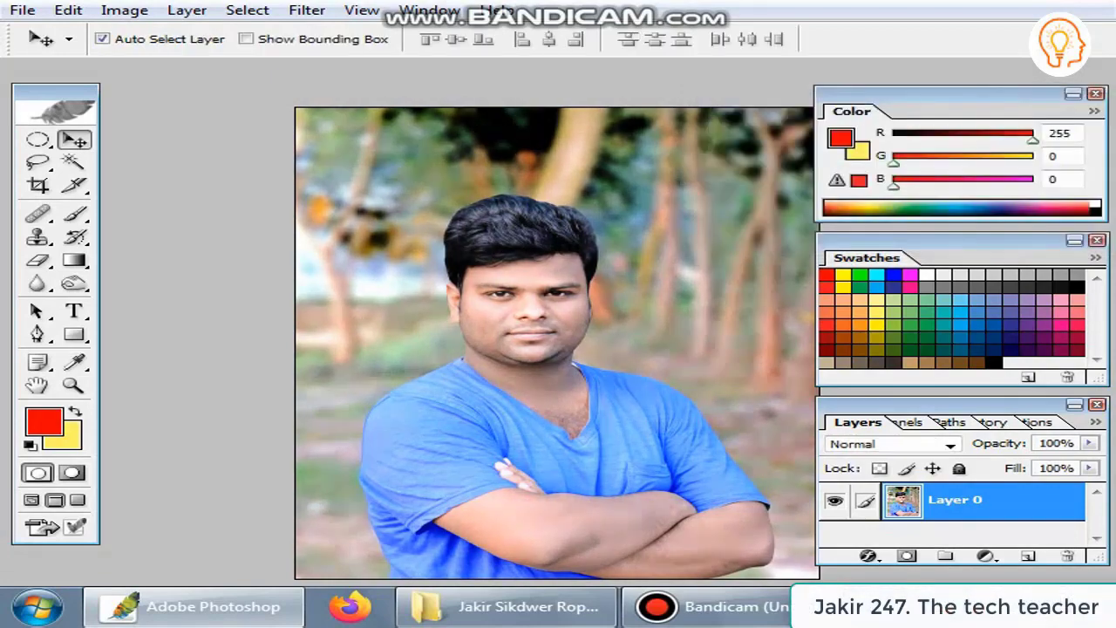
Try Auto Color on the portrait, then go to undo it
click(123, 10)
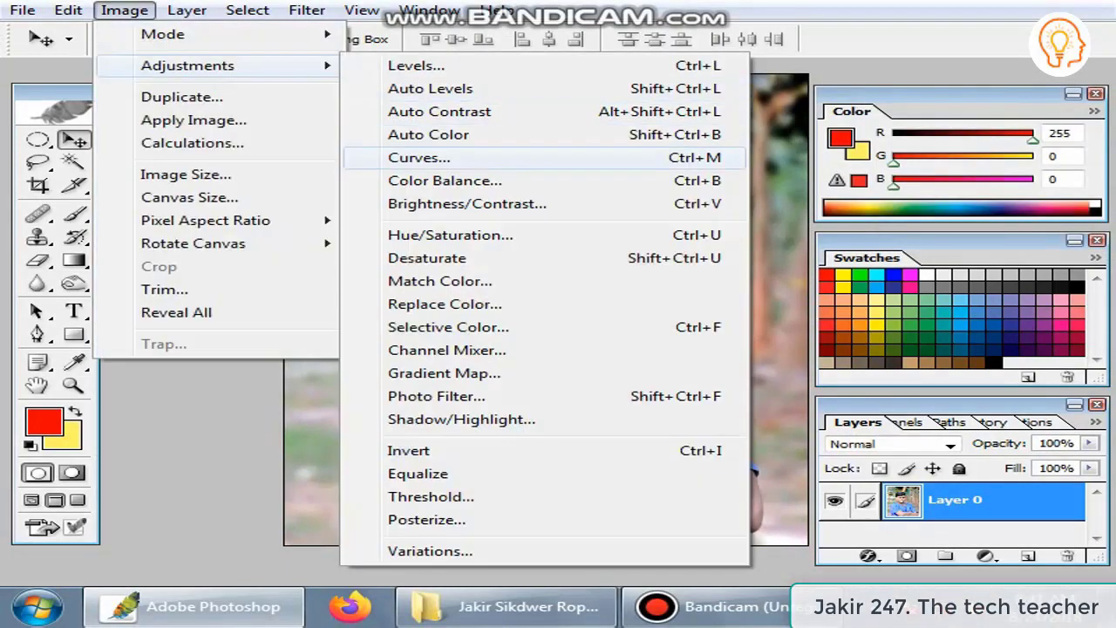
click(427, 134)
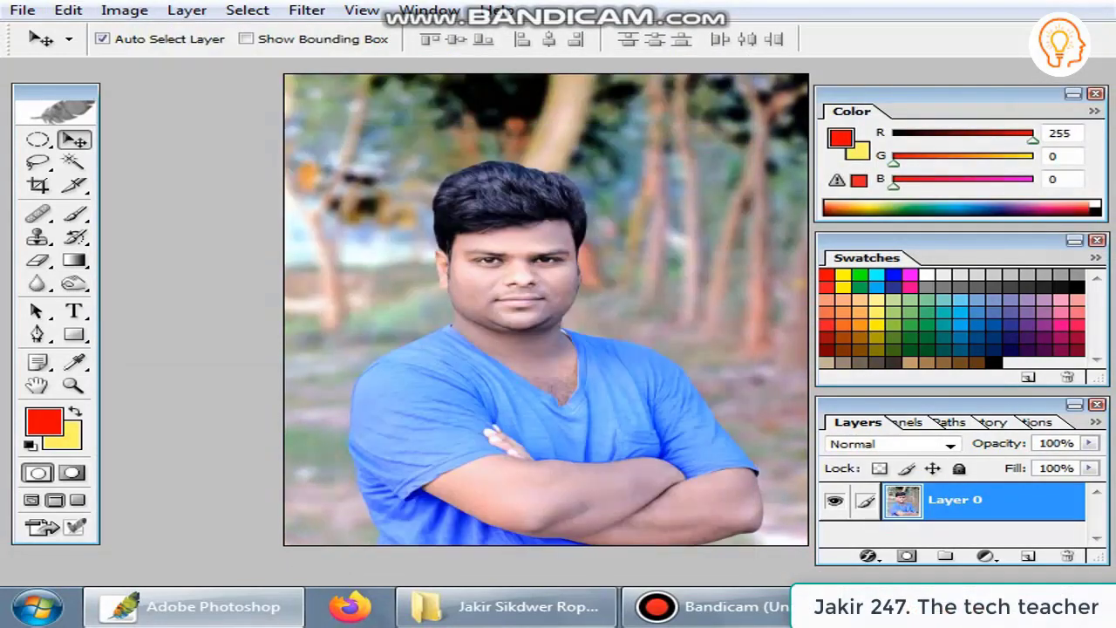
click(68, 10)
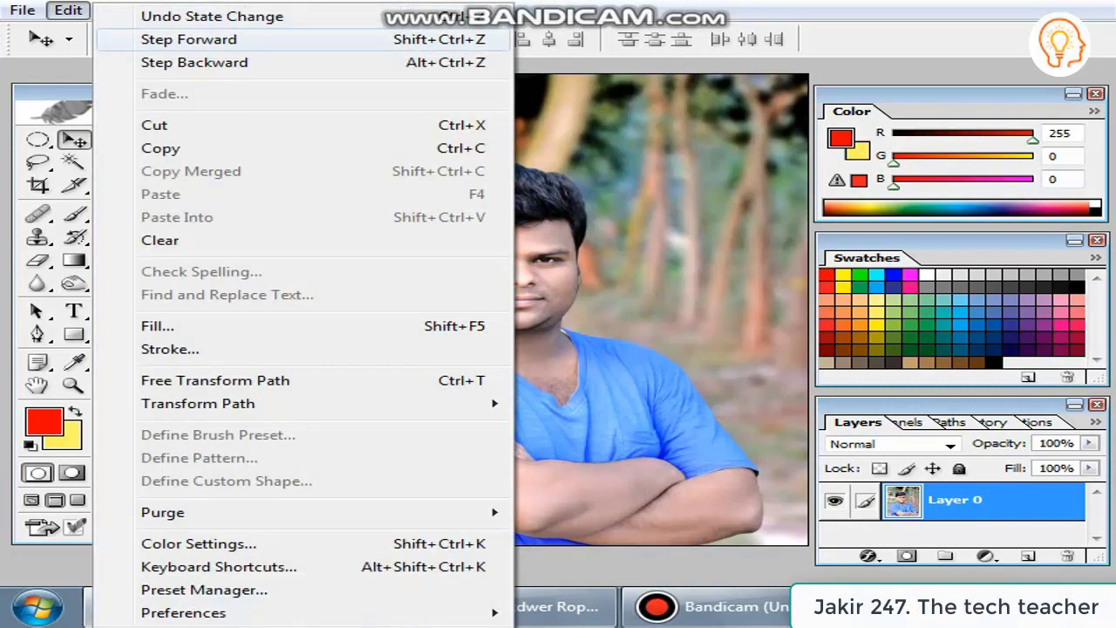
Undo Auto Color and set the midtone Color Balance to +34, +20, +8
click(165, 16)
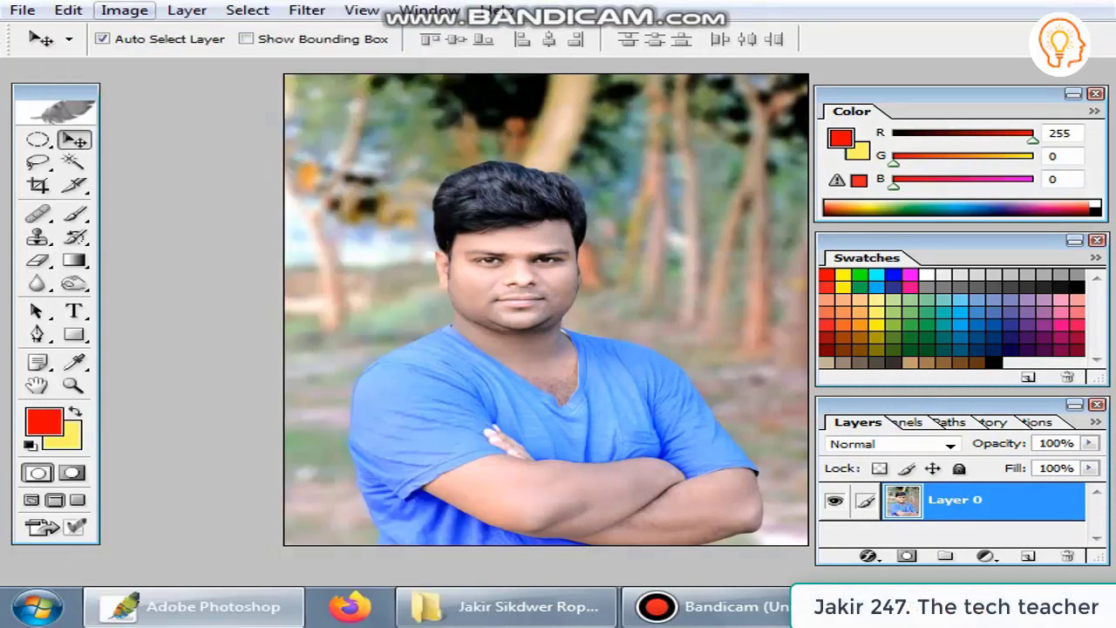
click(123, 9)
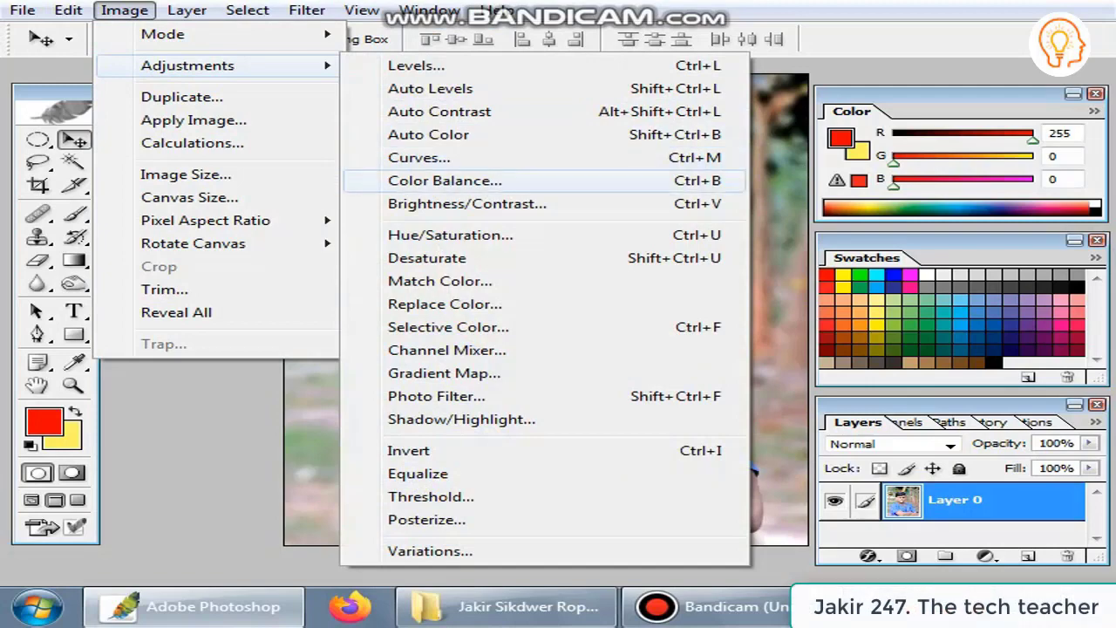
click(445, 181)
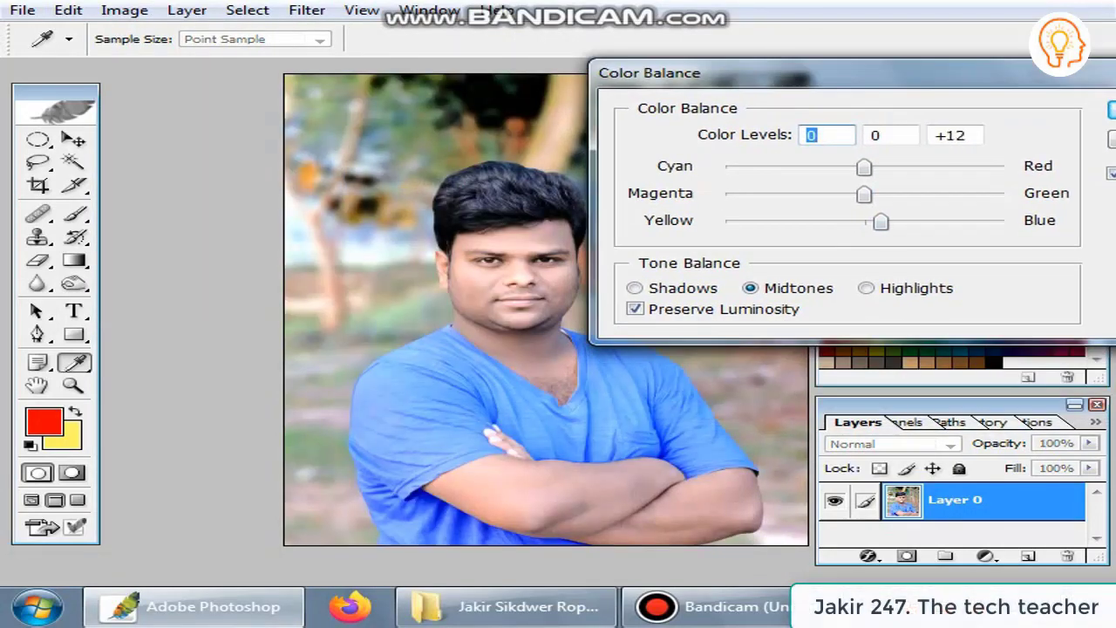
drag(880, 221, 816, 222)
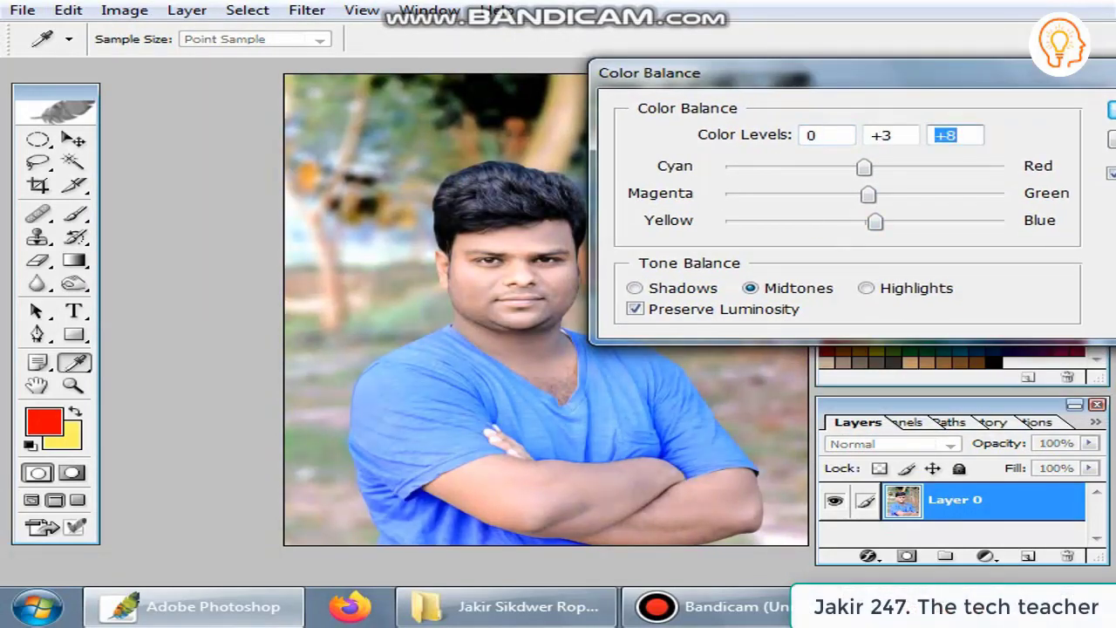
key(shift+Tab)
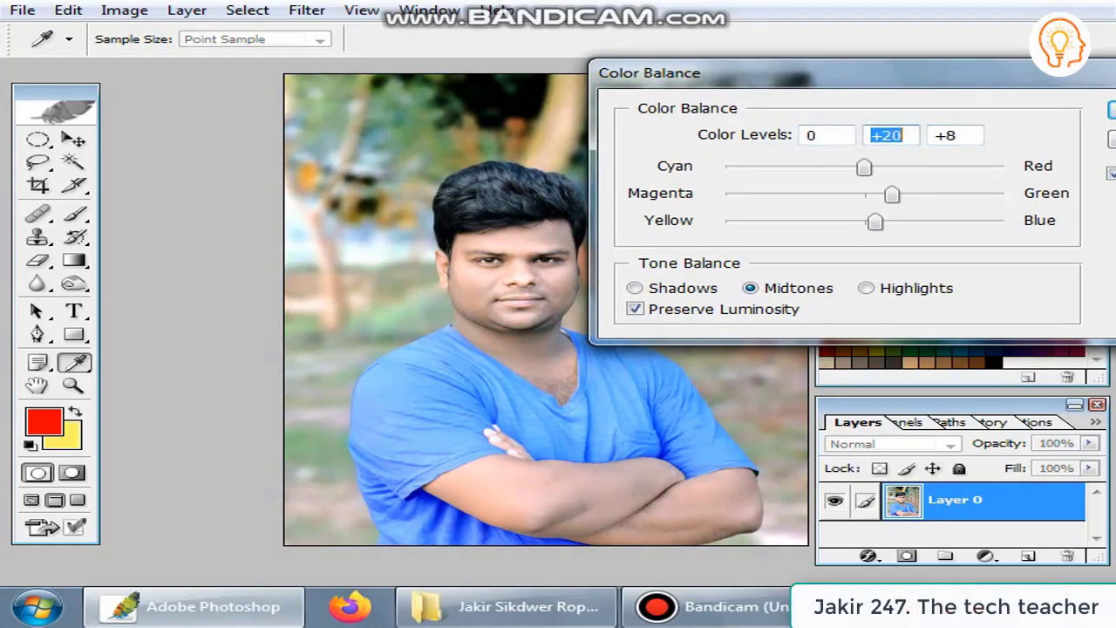
drag(920, 166, 911, 166)
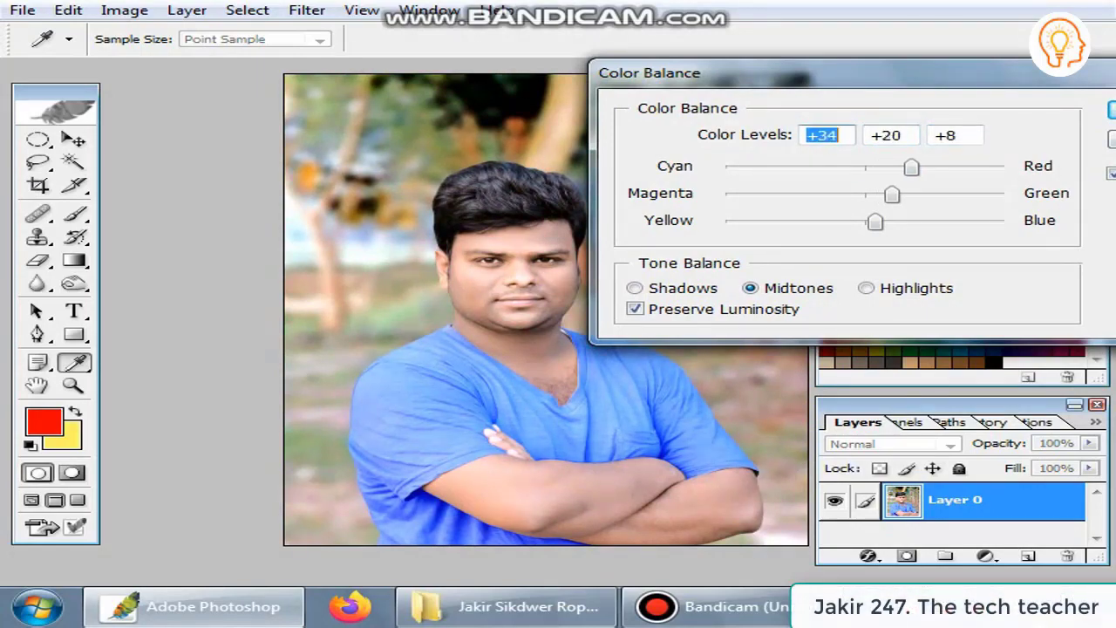
key(Return)
key(v)
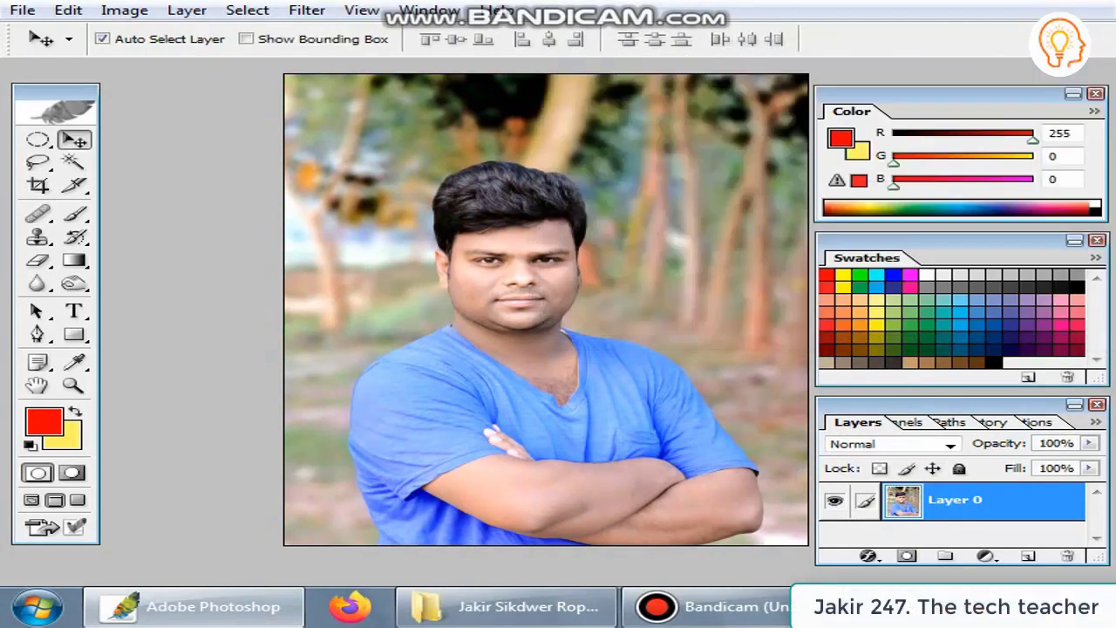
key(ctrl+minus)
Save a JPEG copy named 'DSC_0129 copy' at quality 8
key(ctrl+shift+s)
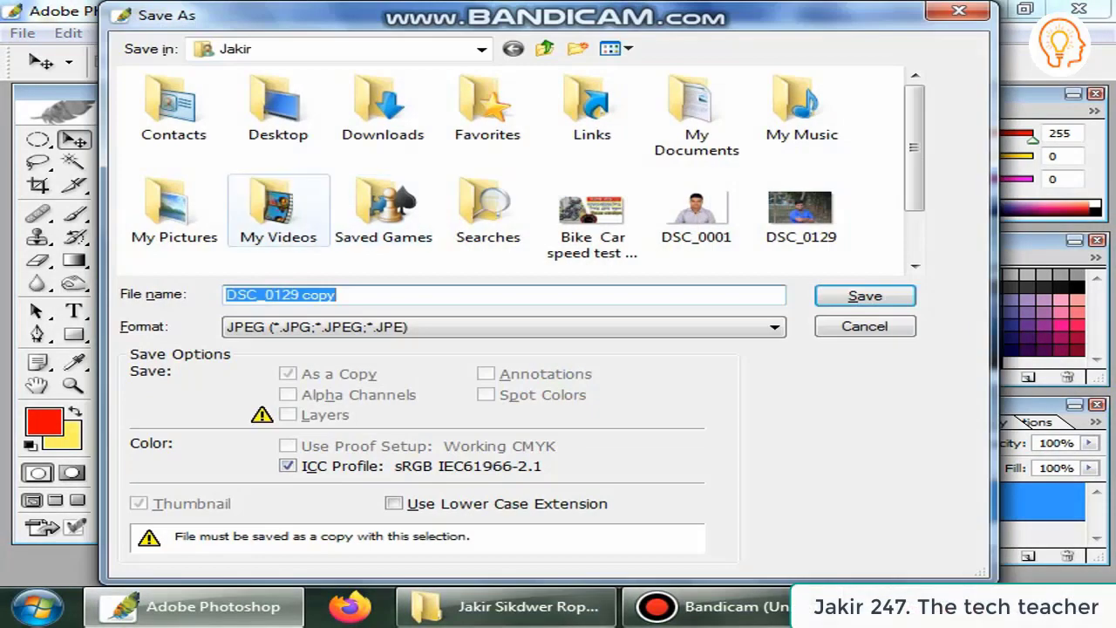
key(Return)
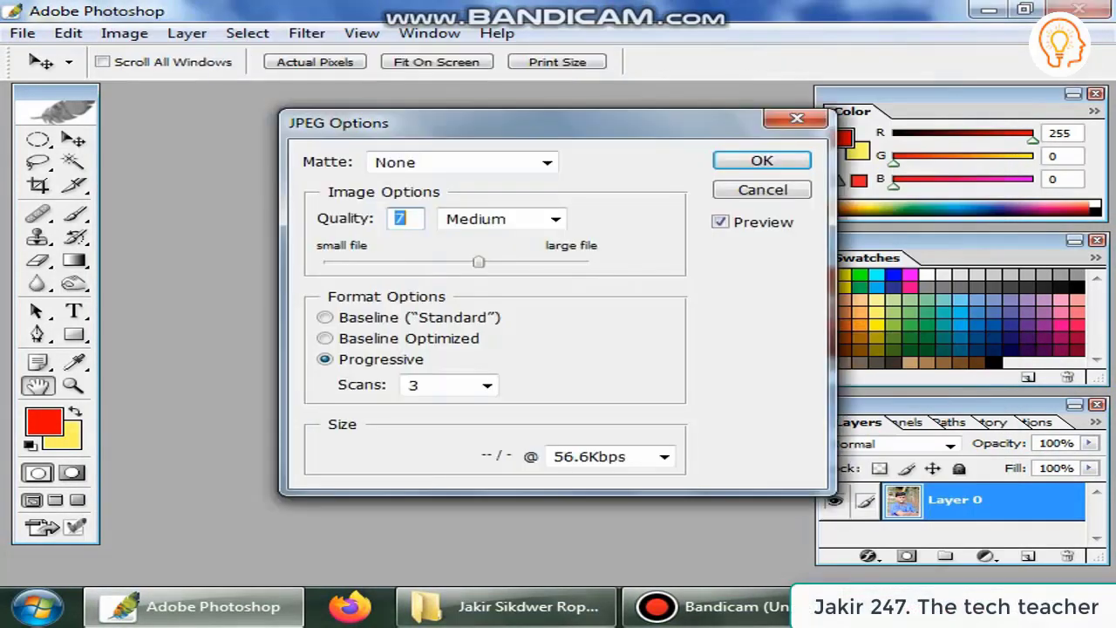
text(8)
key(Return)
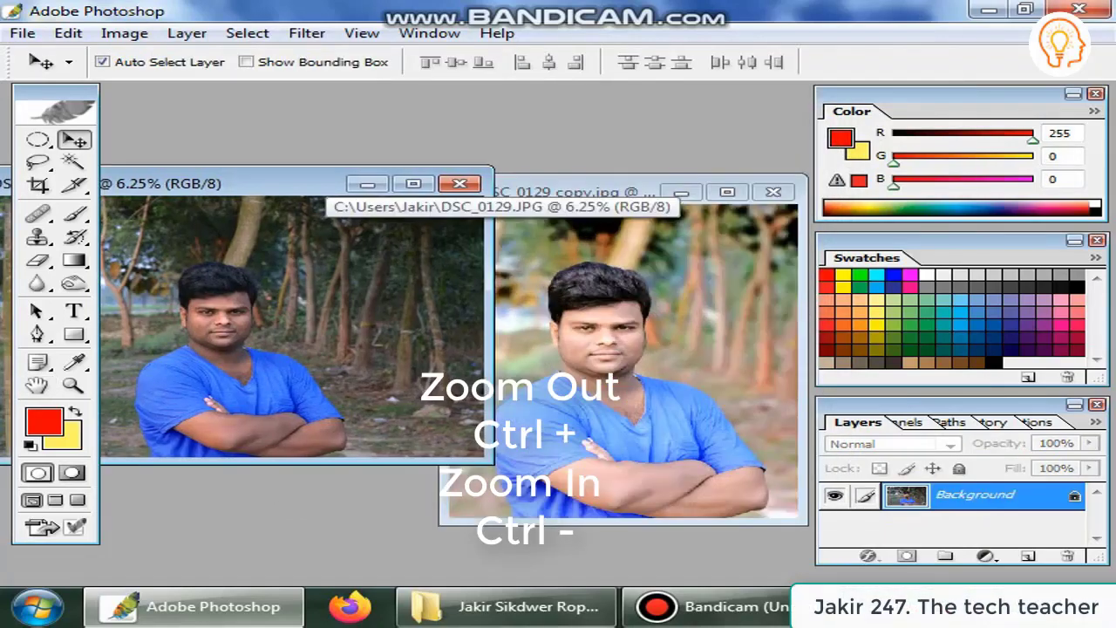
Zoom the original DSC_0129.JPG and the retouched copy to compare the face
key(ctrl+plus)
key(ctrl+plus)
key(ctrl+plus)
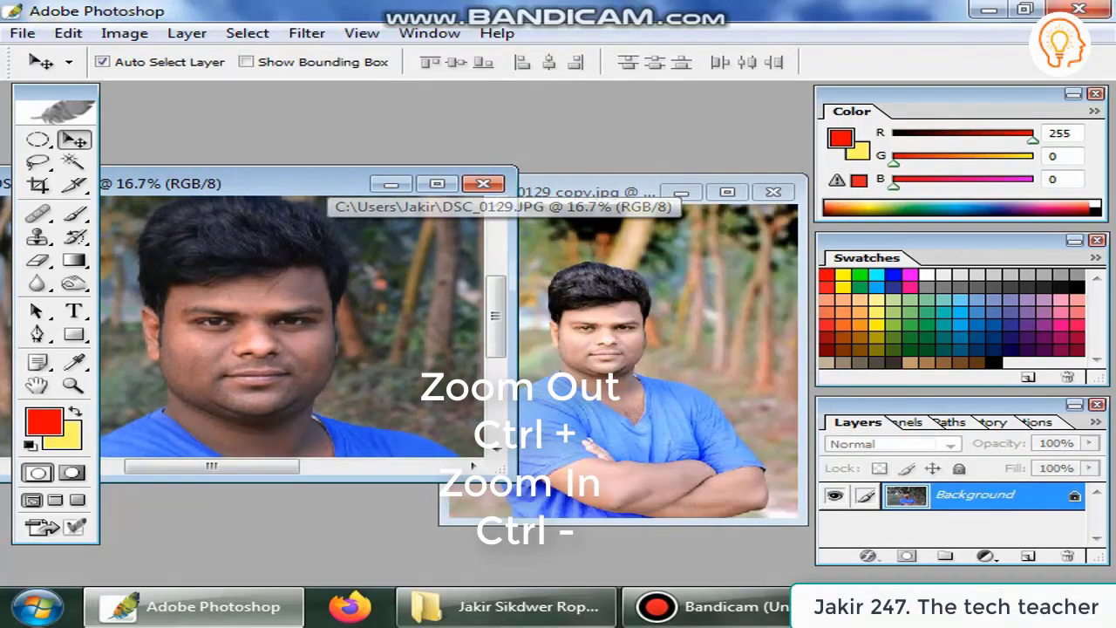
key(ctrl+minus)
key(ctrl+minus)
key(ctrl+minus)
key(ctrl+minus)
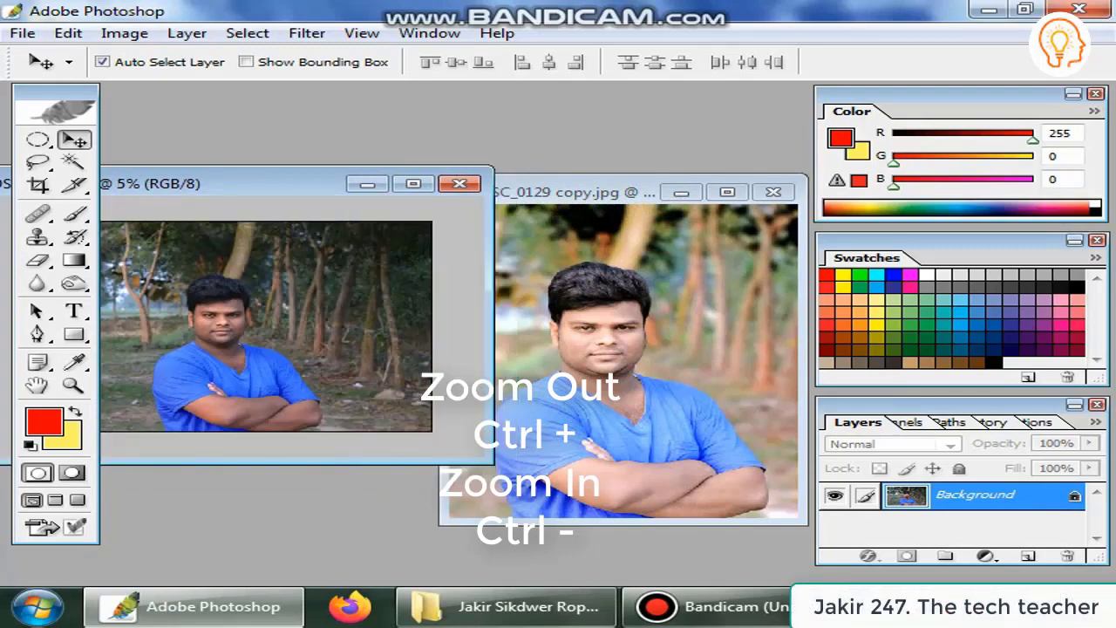
key(ctrl+plus)
key(ctrl+plus)
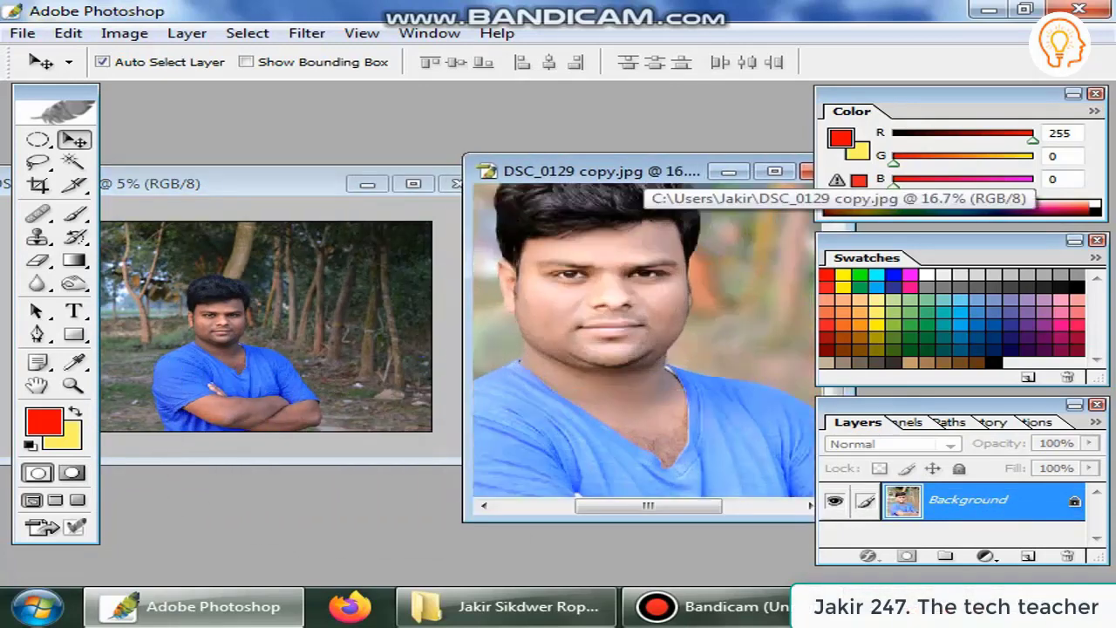